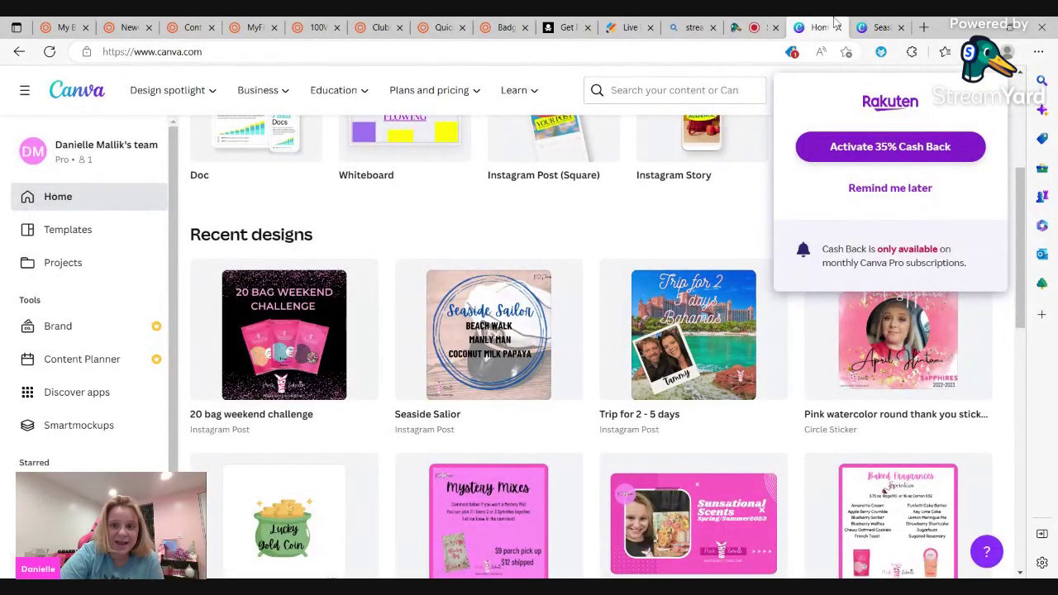
# Back on Canva Home, dismiss the Rakuten cash-back popup and scroll through the Recent designs grid
pyautogui.click(744, 28)
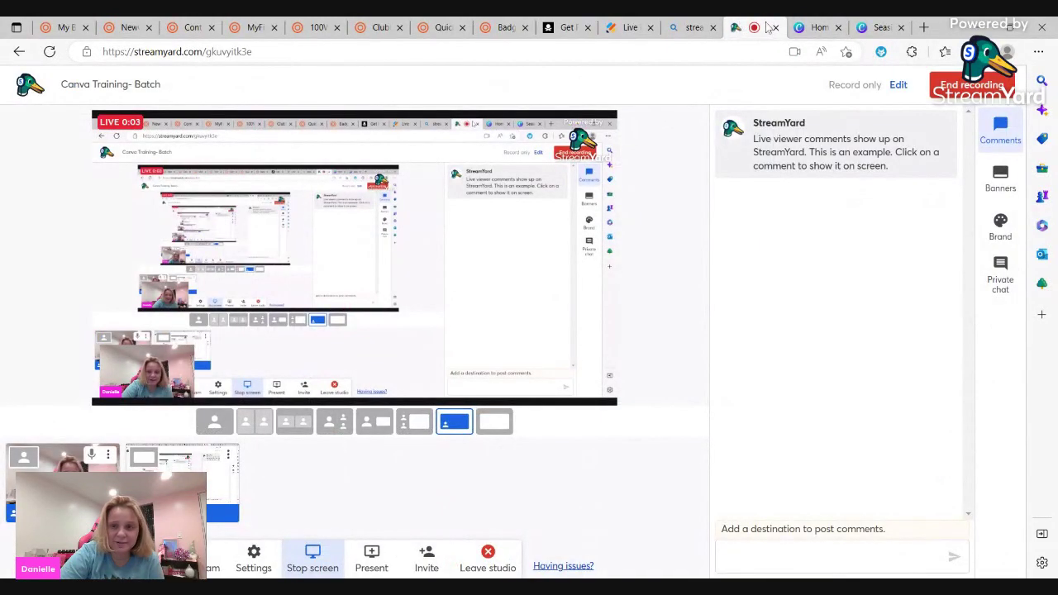
pyautogui.click(810, 27)
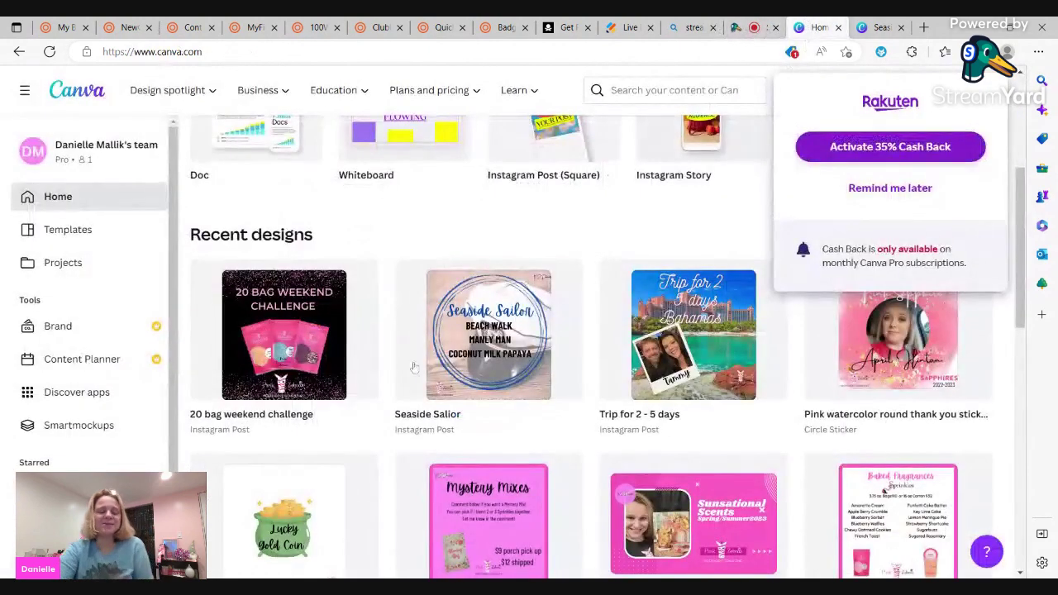
pyautogui.scroll(4, 338, 374)
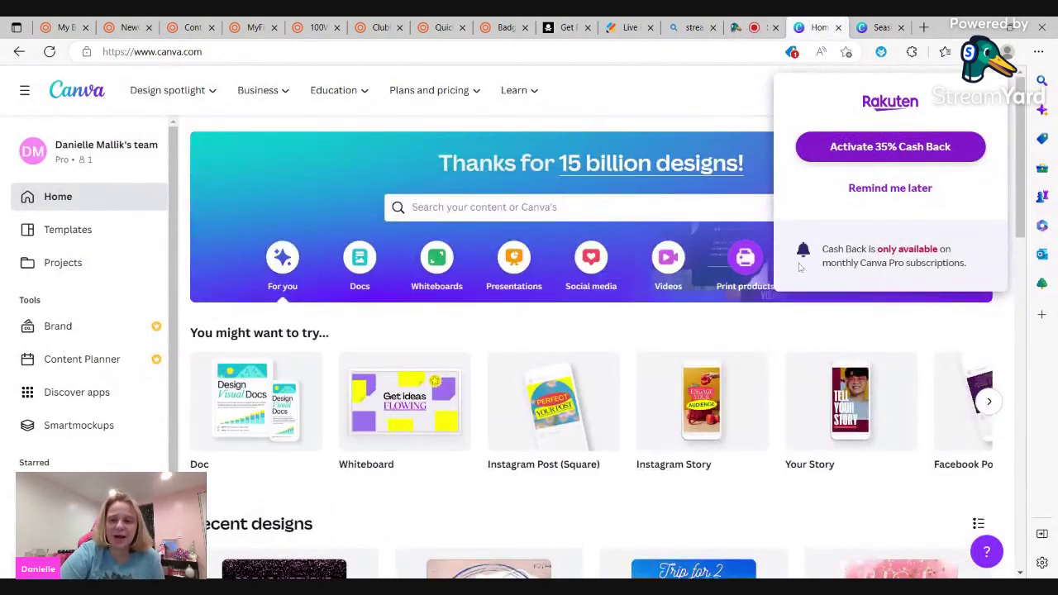
pyautogui.click(892, 189)
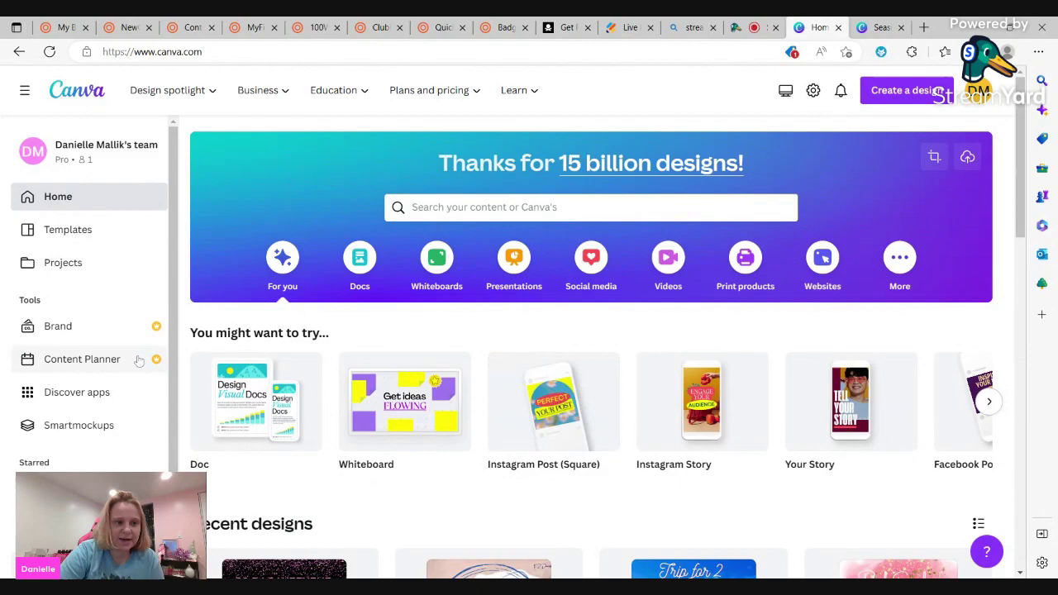
pyautogui.scroll(-4, 416, 326)
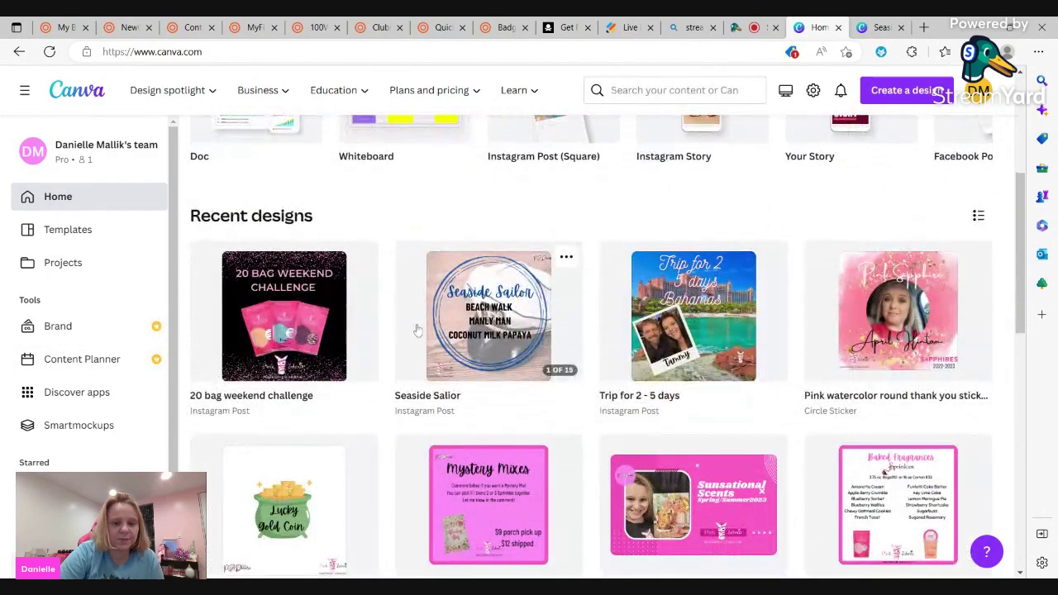
pyautogui.scroll(-6, 418, 329)
pyautogui.scroll(8, 437, 320)
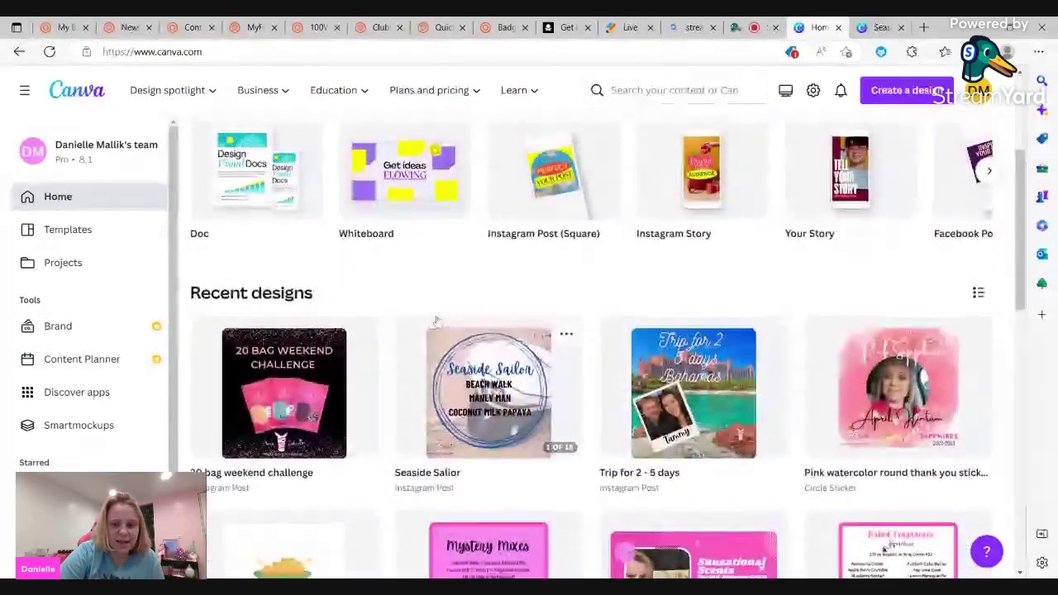
pyautogui.scroll(-2, 496, 372)
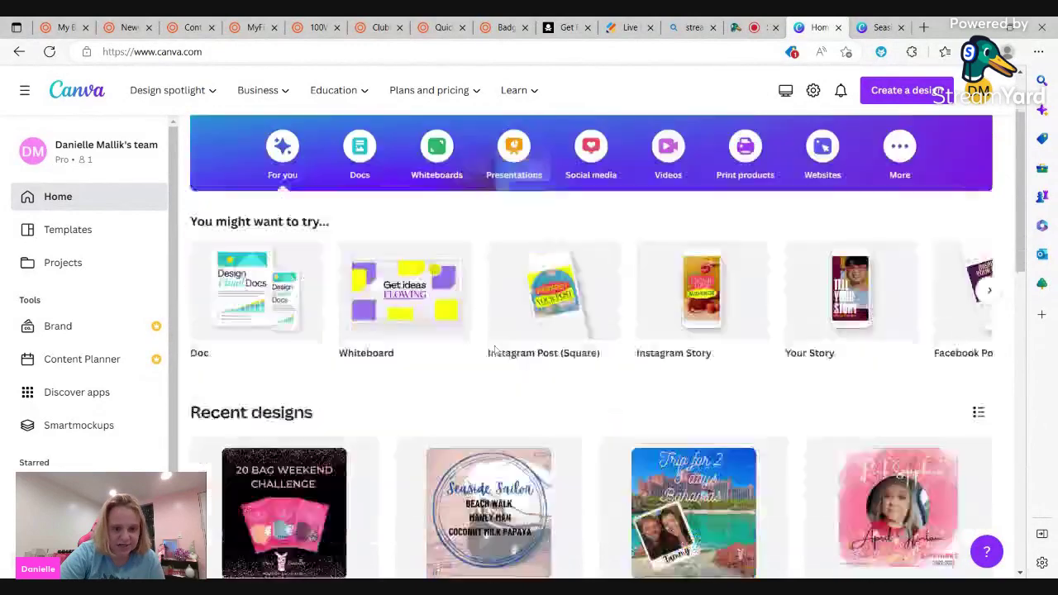
# Open the Seaside Sailor design, dismiss the cash-back popup, and scroll to page 15, Peachberry Crumble
pyautogui.click(878, 27)
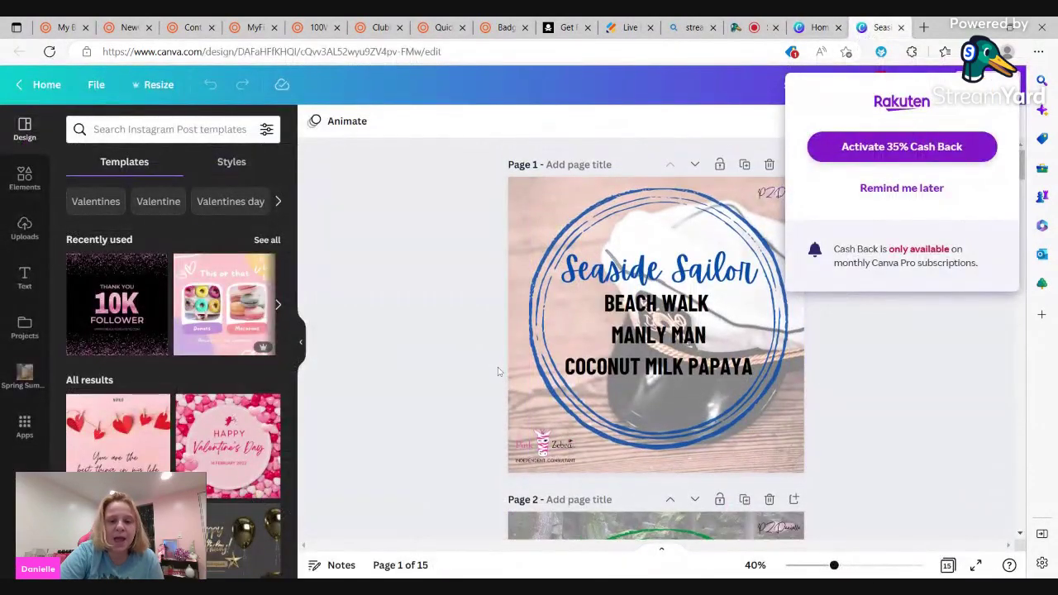
pyautogui.click(900, 190)
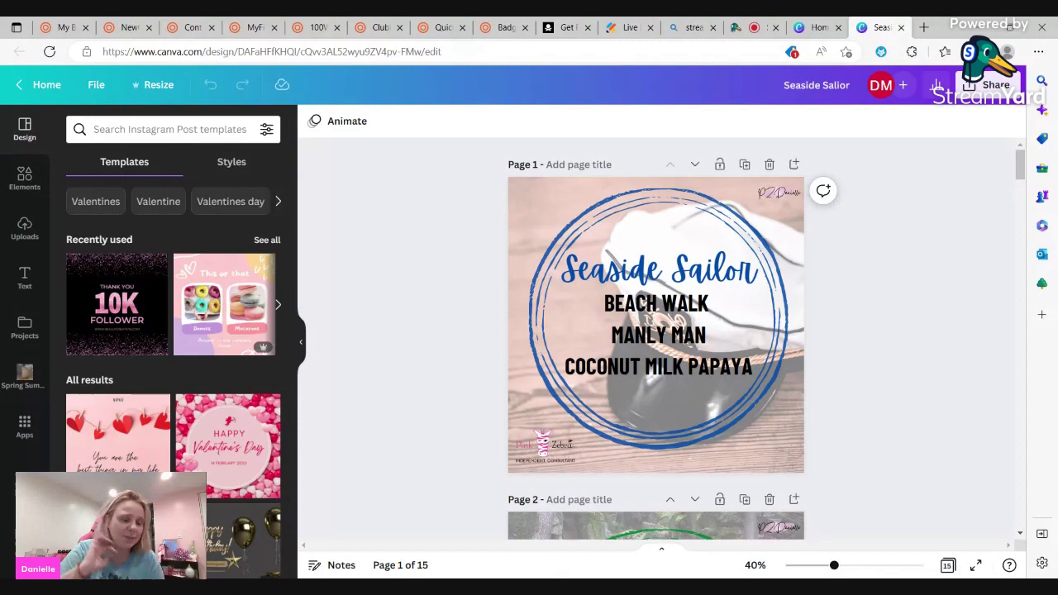
pyautogui.scroll(-6, 370, 314)
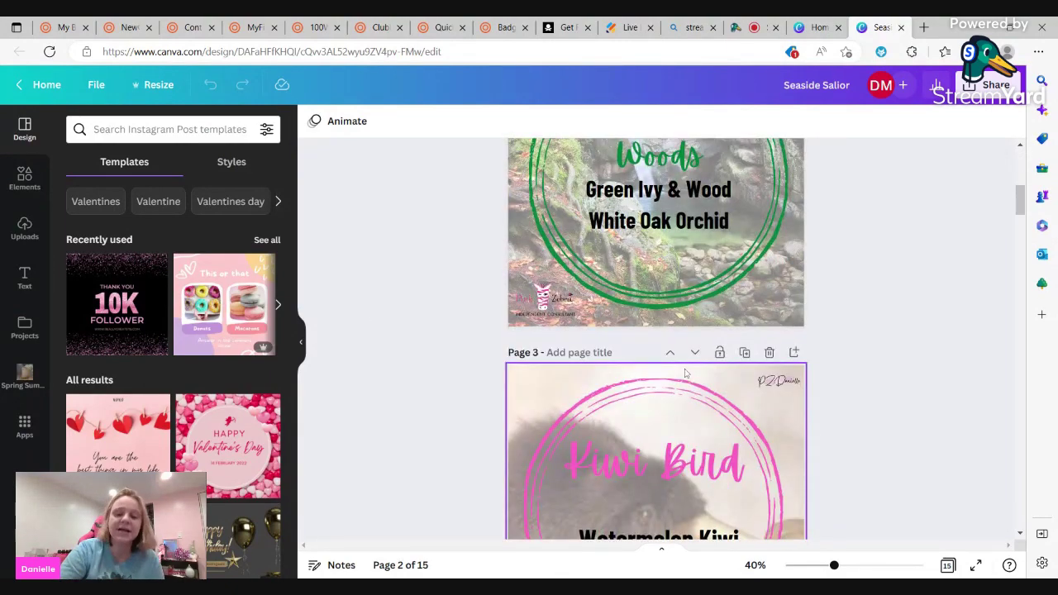
pyautogui.scroll(-15, 684, 372)
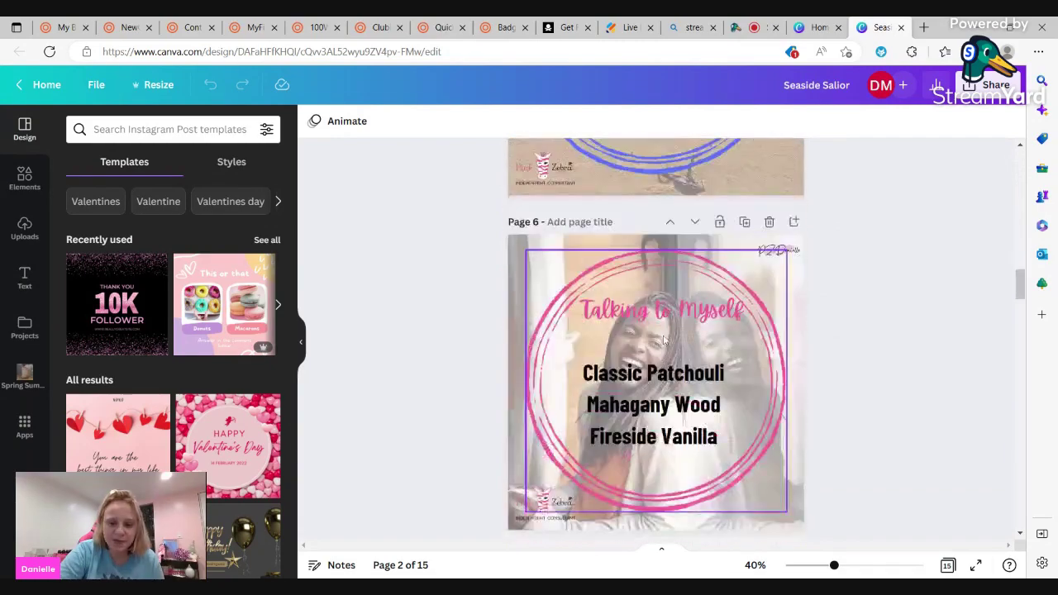
pyautogui.scroll(-20, 657, 337)
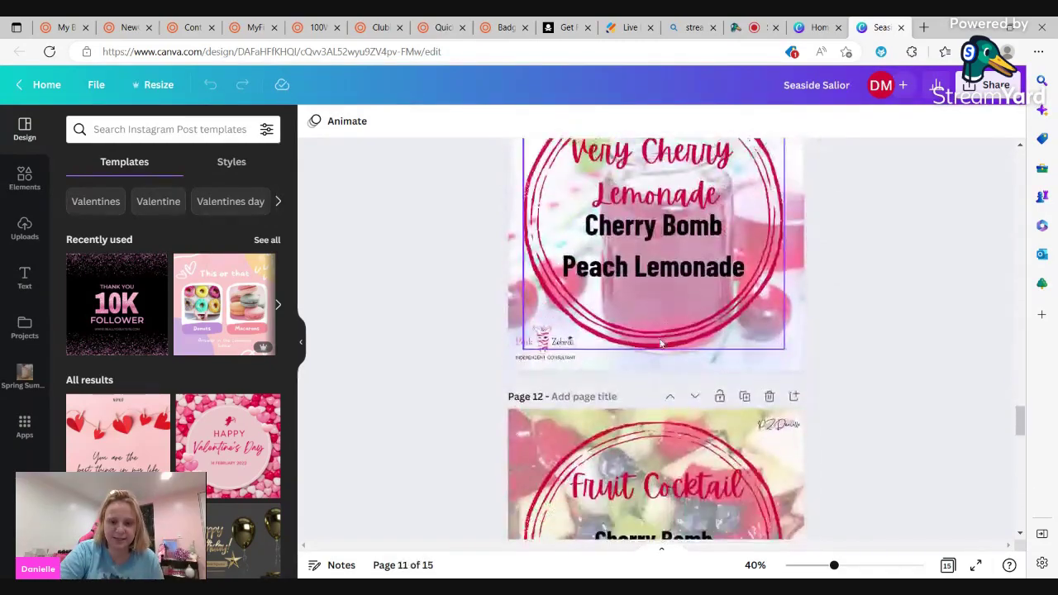
pyautogui.scroll(-10, 658, 337)
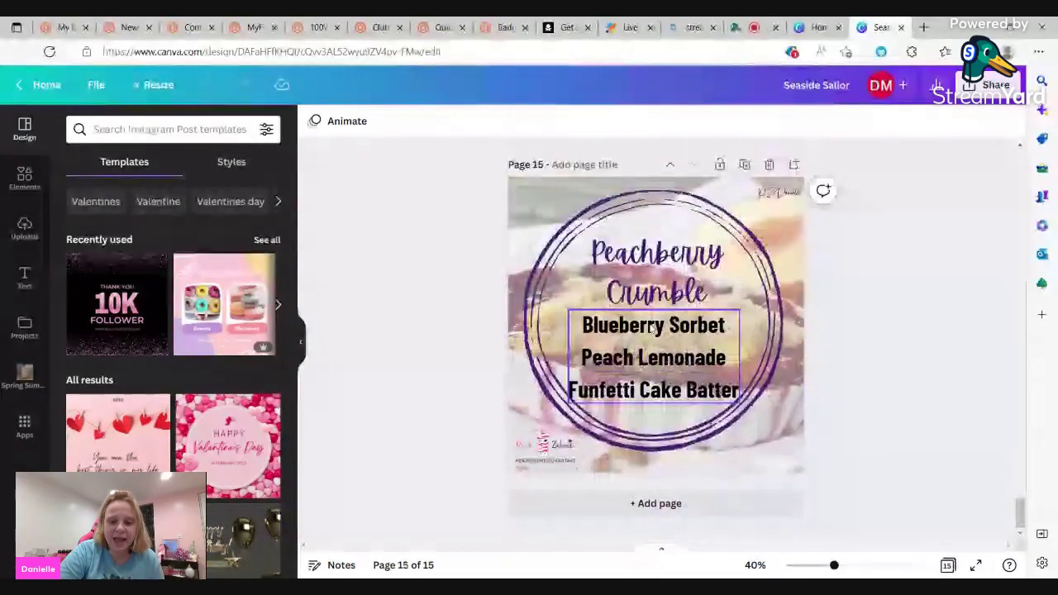
pyautogui.scroll(5, 705, 296)
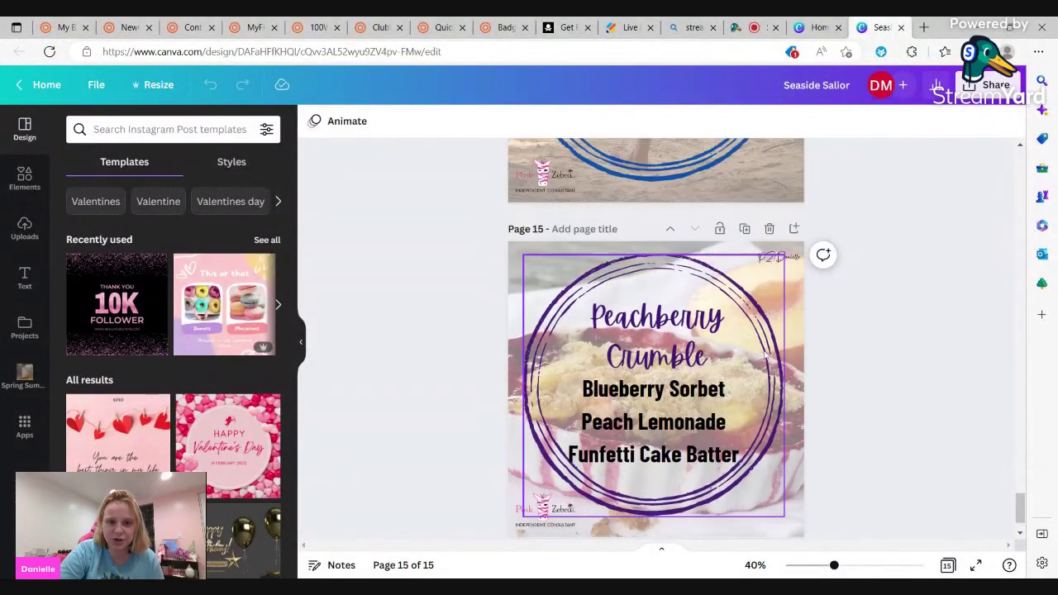
pyautogui.scroll(-5, 705, 296)
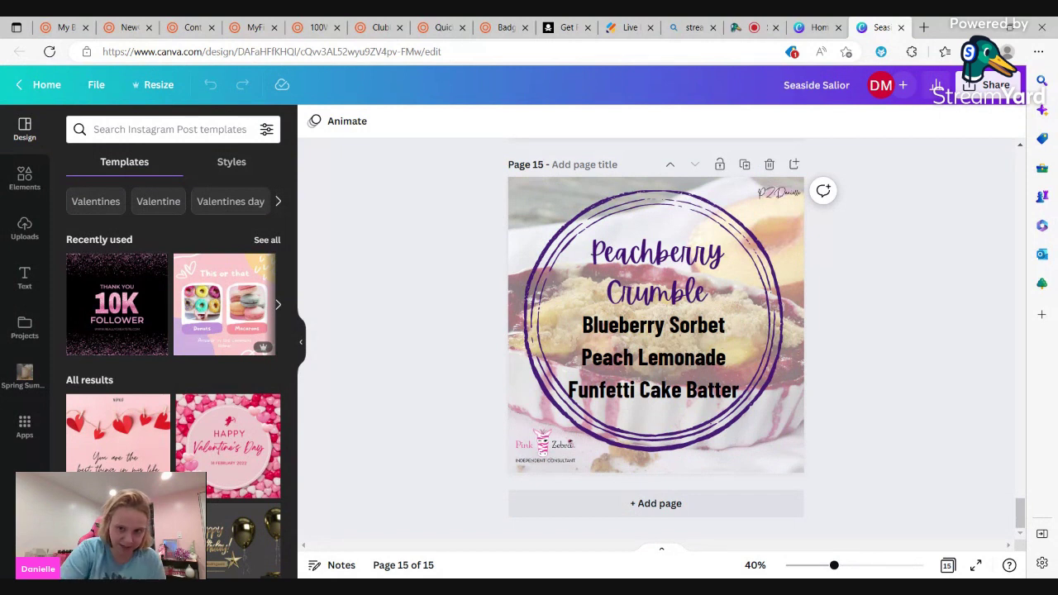
# Duplicate the Peachberry Crumble page and search Elements for 'cotton candy' photos
pyautogui.click(744, 166)
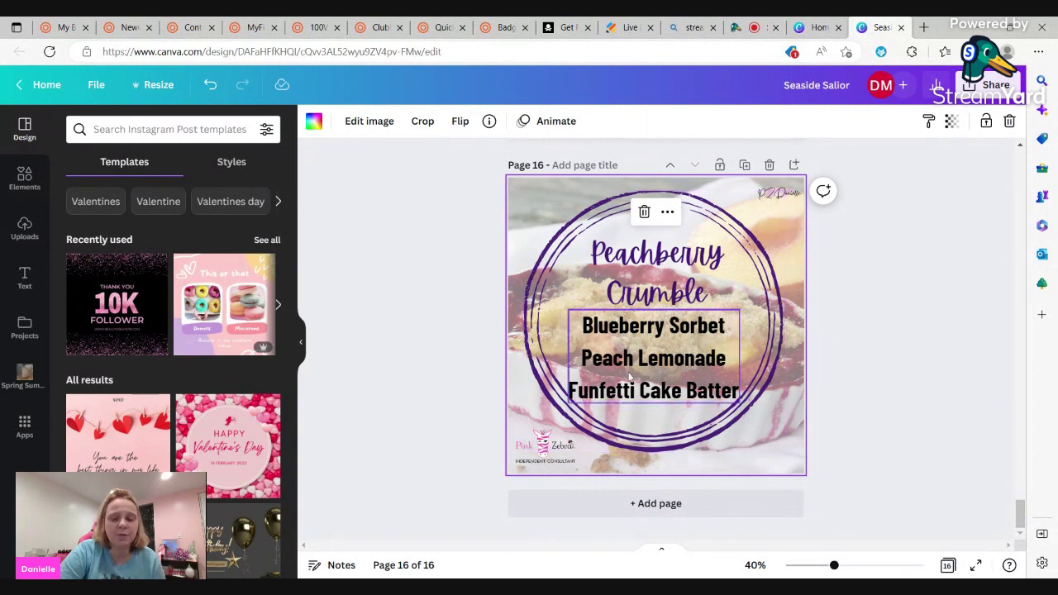
pyautogui.click(25, 177)
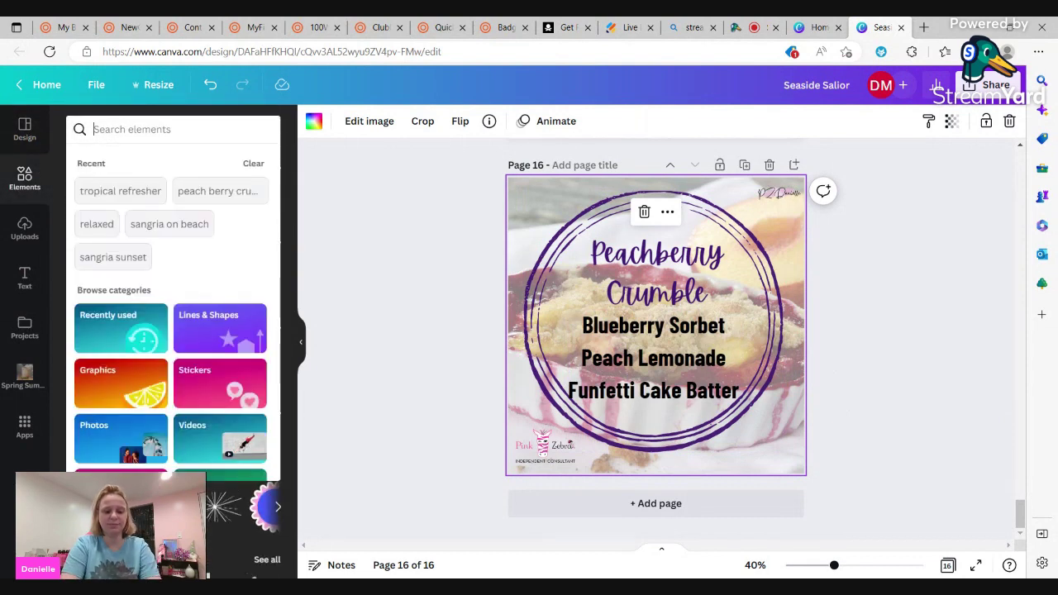
pyautogui.write('cott')
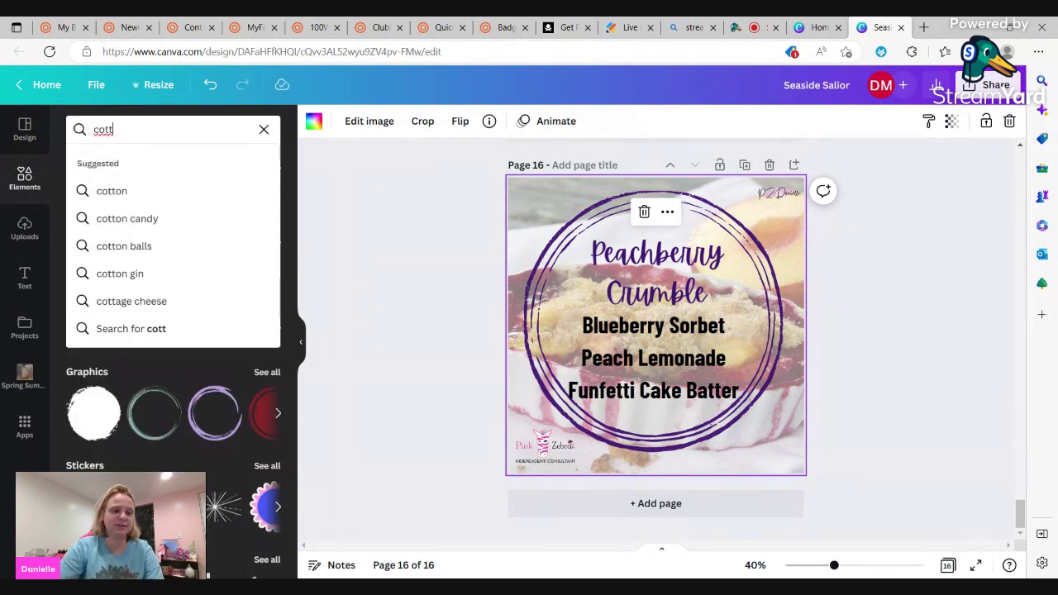
pyautogui.click(168, 220)
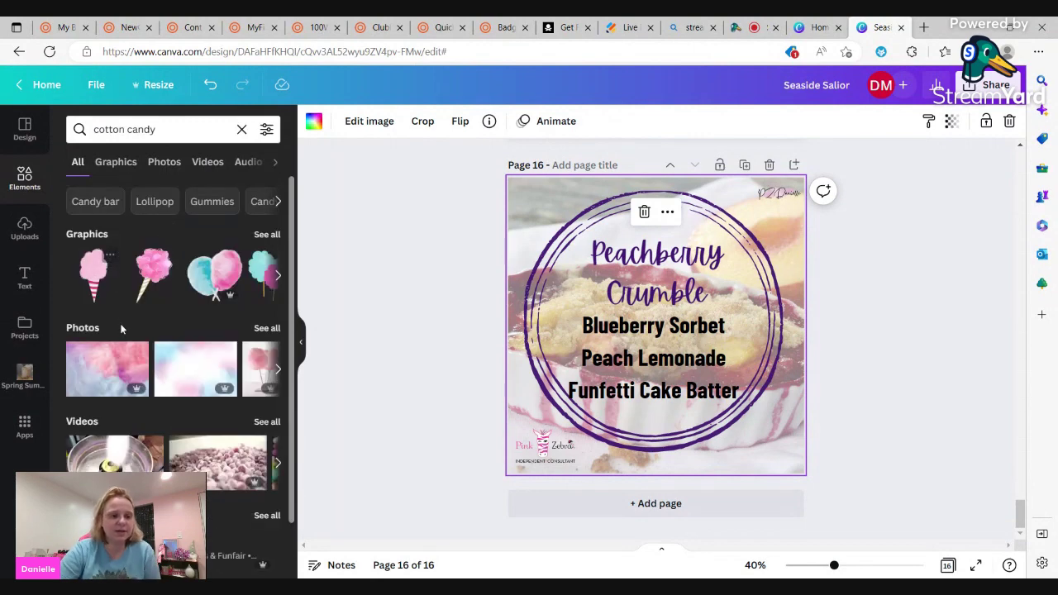
pyautogui.click(265, 329)
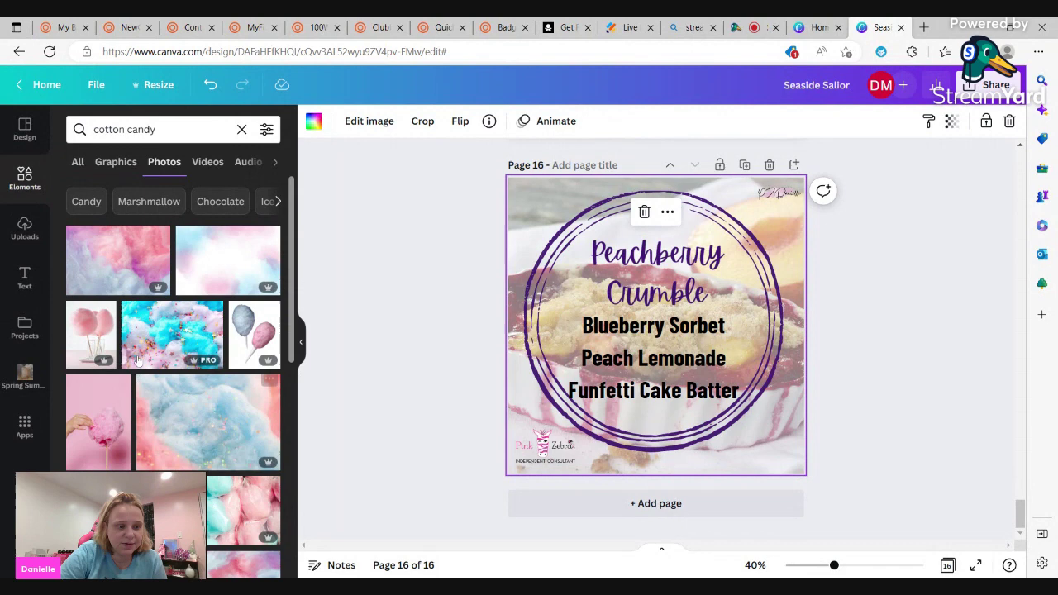
pyautogui.scroll(-2, 139, 360)
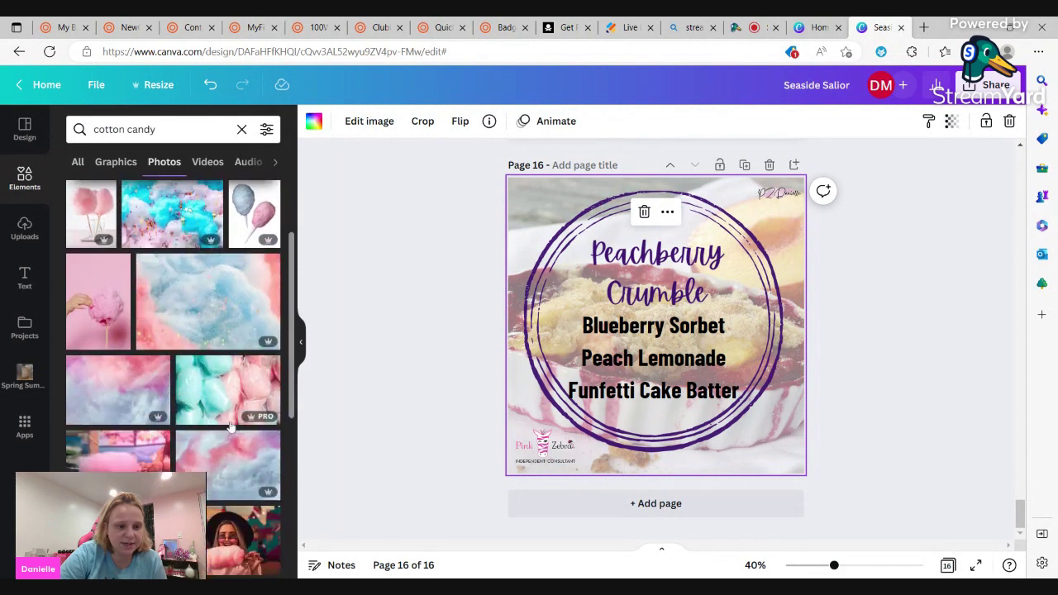
# Try several cotton candy photos as page 16's background, settling on the blue-pink one
pyautogui.click(204, 410)
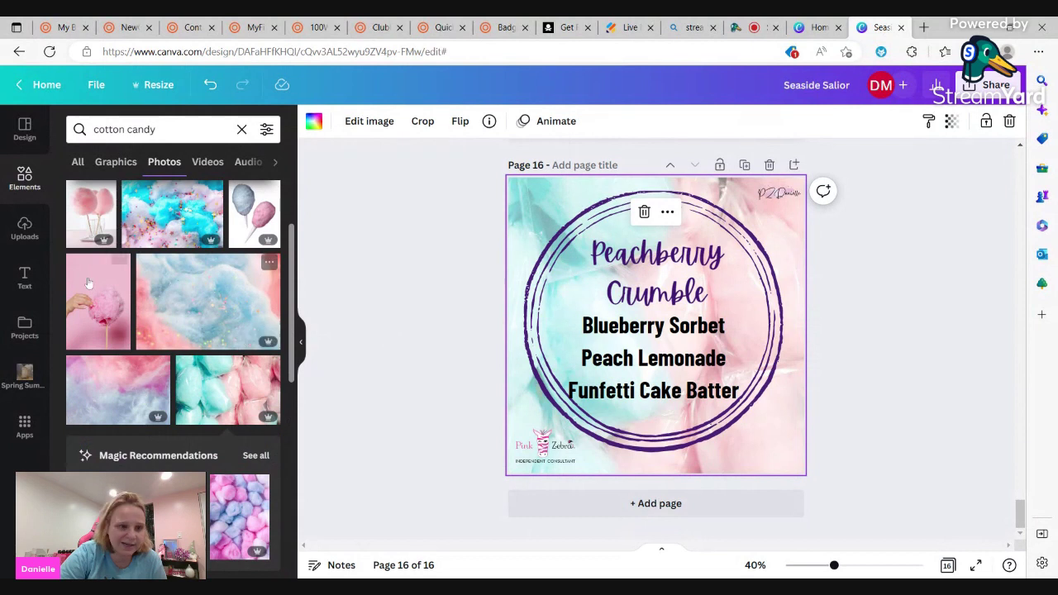
pyautogui.scroll(-2, 164, 340)
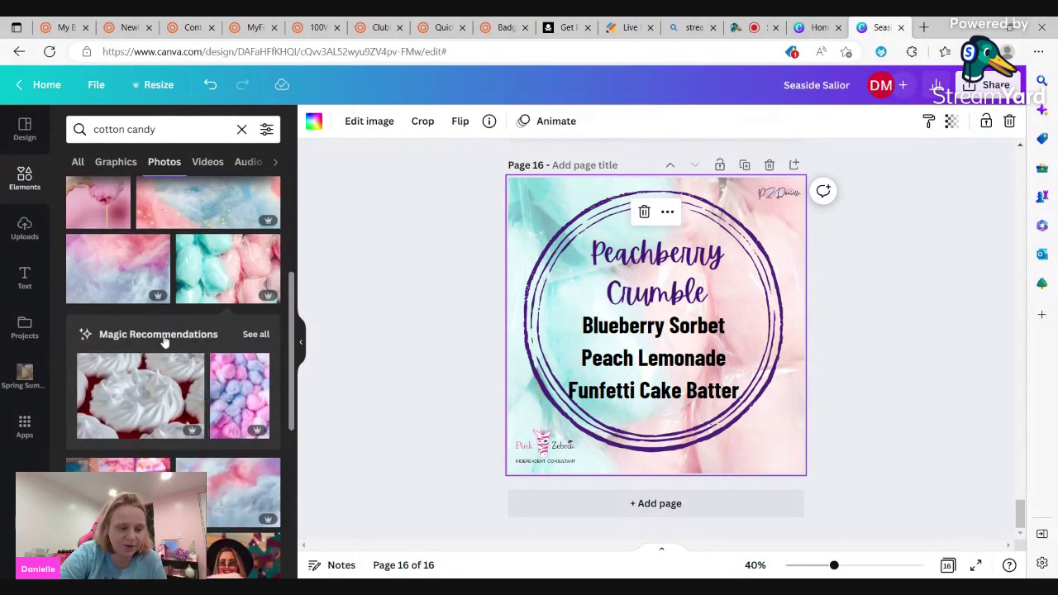
pyautogui.click(117, 284)
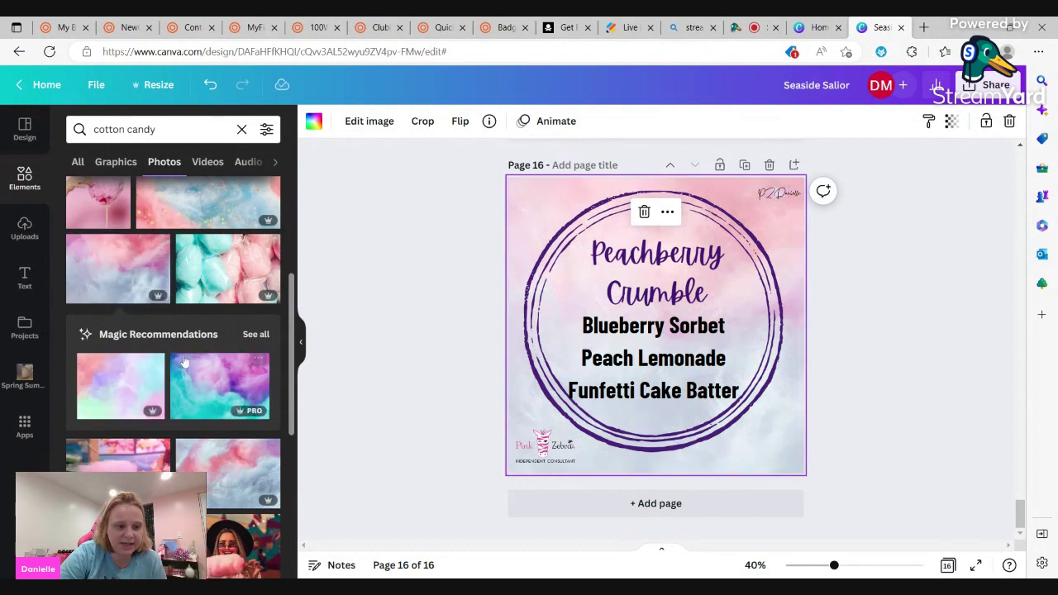
pyautogui.scroll(-3, 184, 364)
pyautogui.scroll(-3, 180, 380)
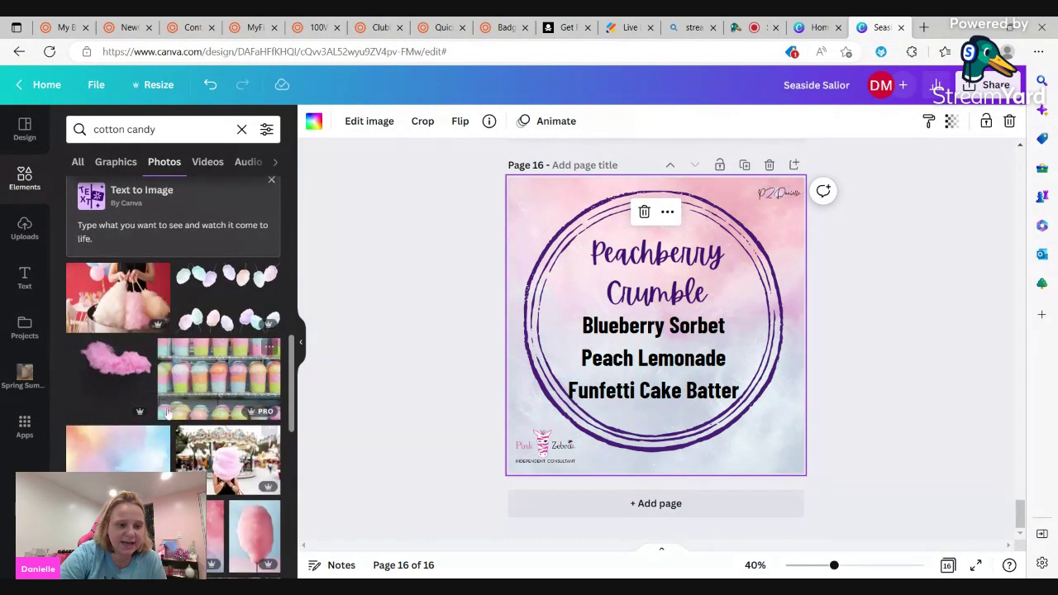
pyautogui.scroll(-3, 168, 413)
pyautogui.click(247, 296)
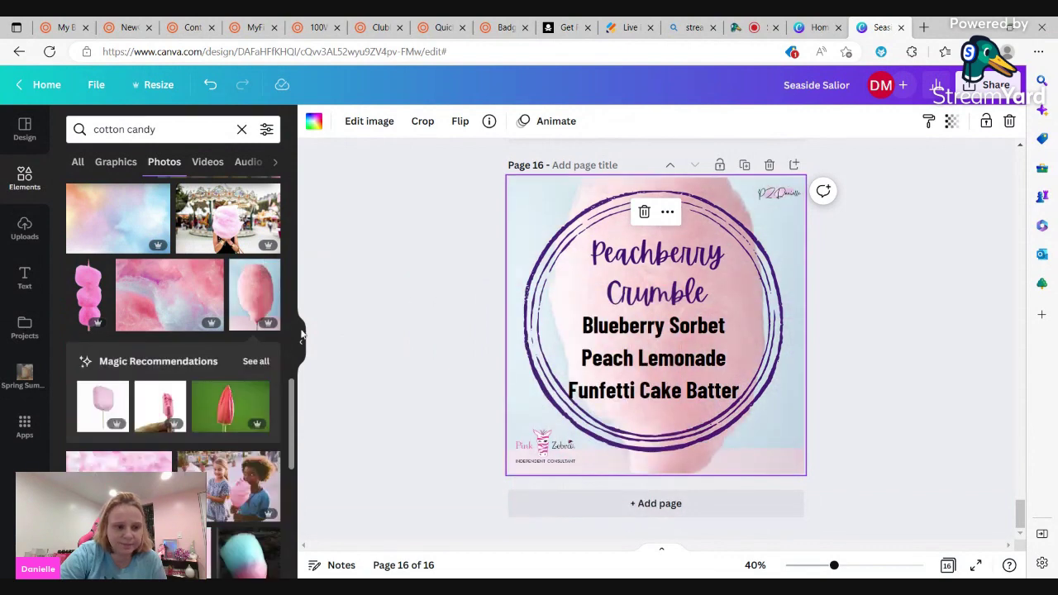
pyautogui.scroll(-3, 251, 407)
pyautogui.moveTo(251, 403); pyautogui.dragTo(514, 387)
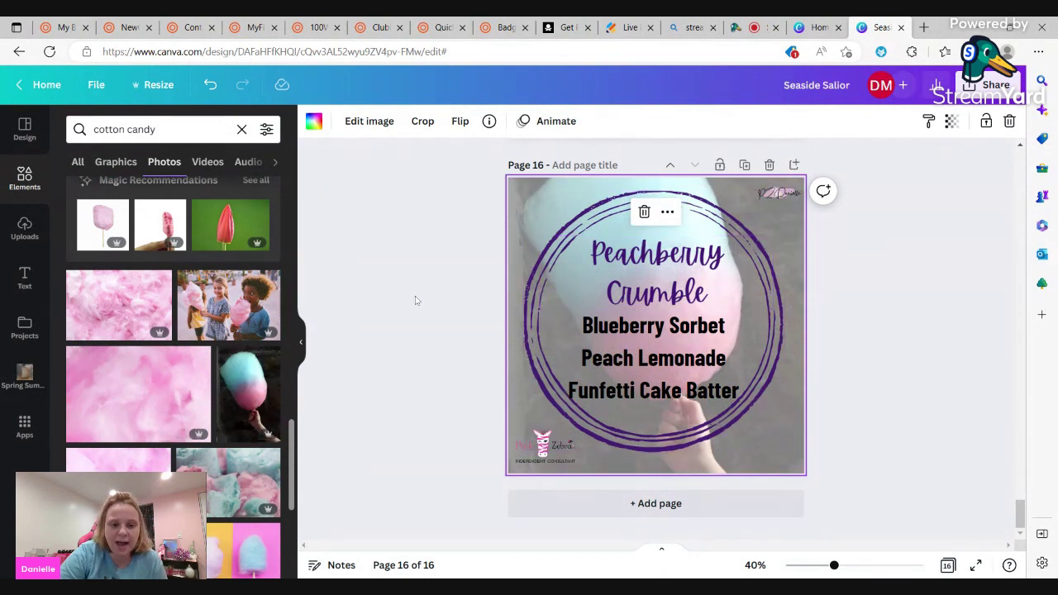
pyautogui.scroll(2, 415, 300)
pyautogui.scroll(-2, 496, 322)
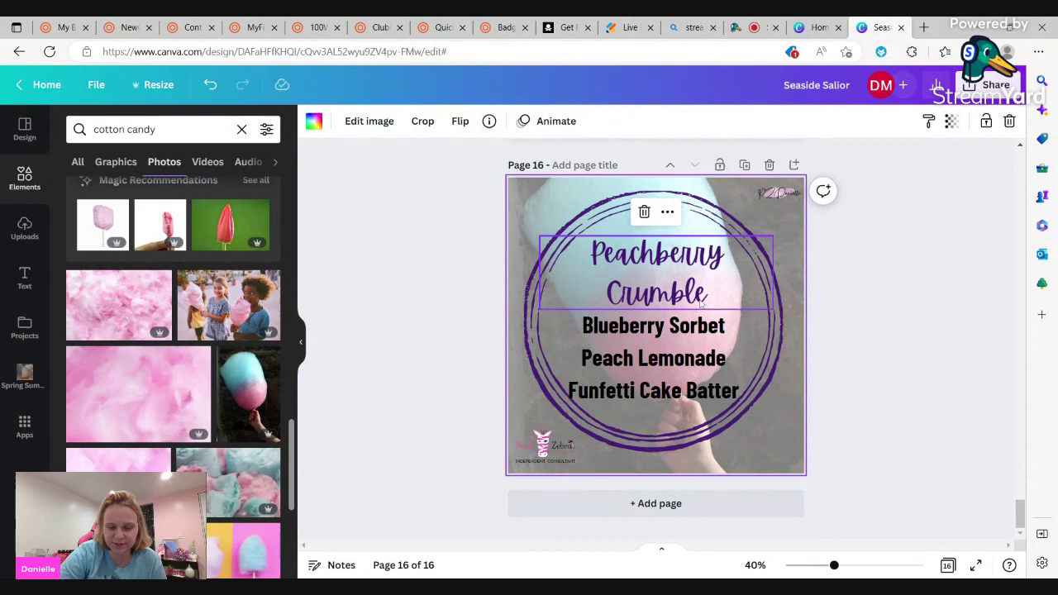
# Add a blank page 17 and place the blue-pink cotton candy photo on it
pyautogui.click(693, 505)
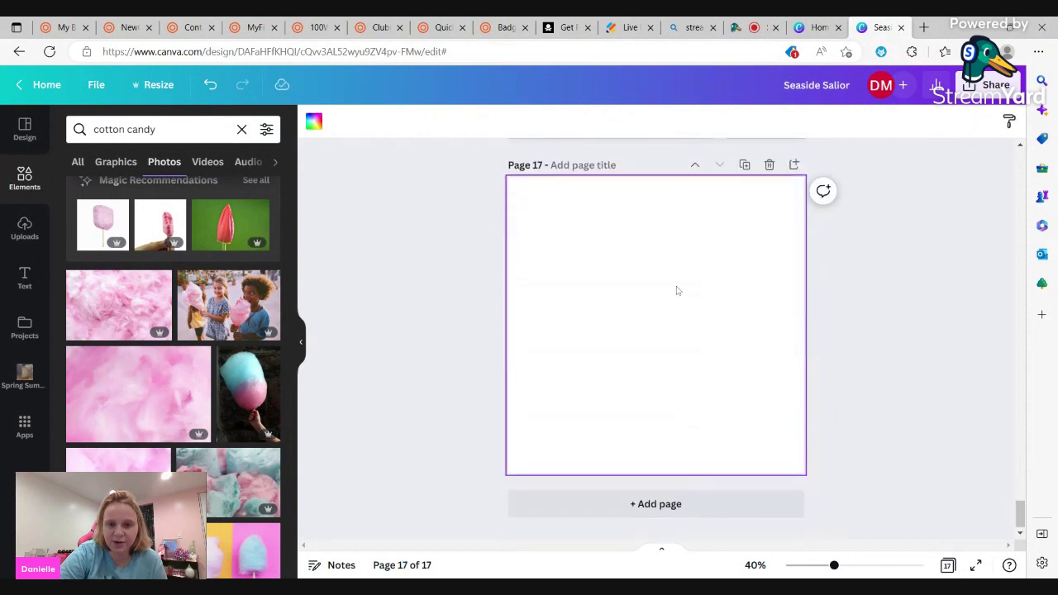
pyautogui.click(147, 308)
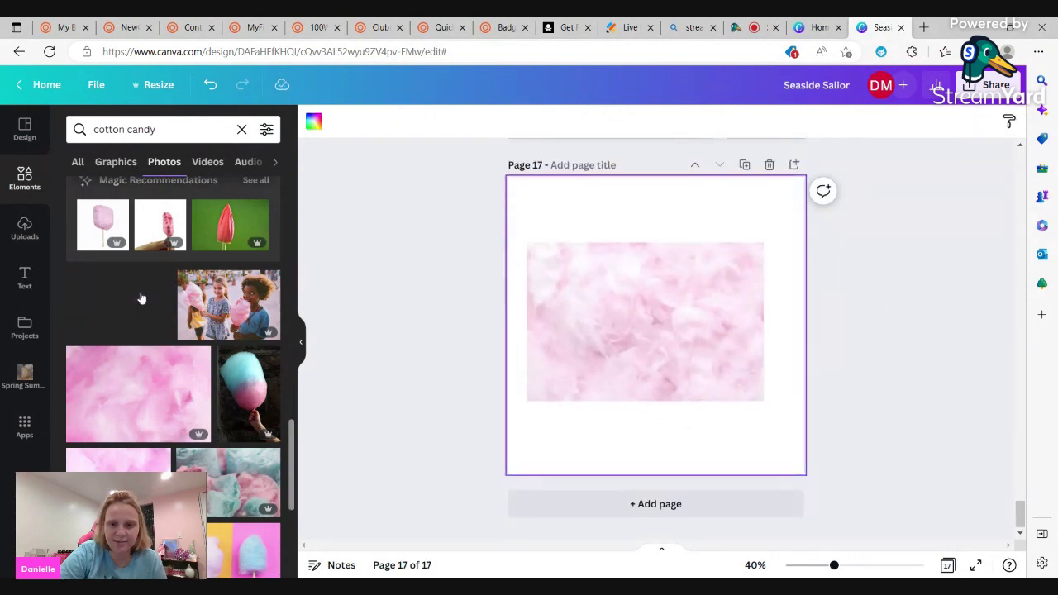
pyautogui.hotkey('ctrl', 'z')
pyautogui.click(256, 376)
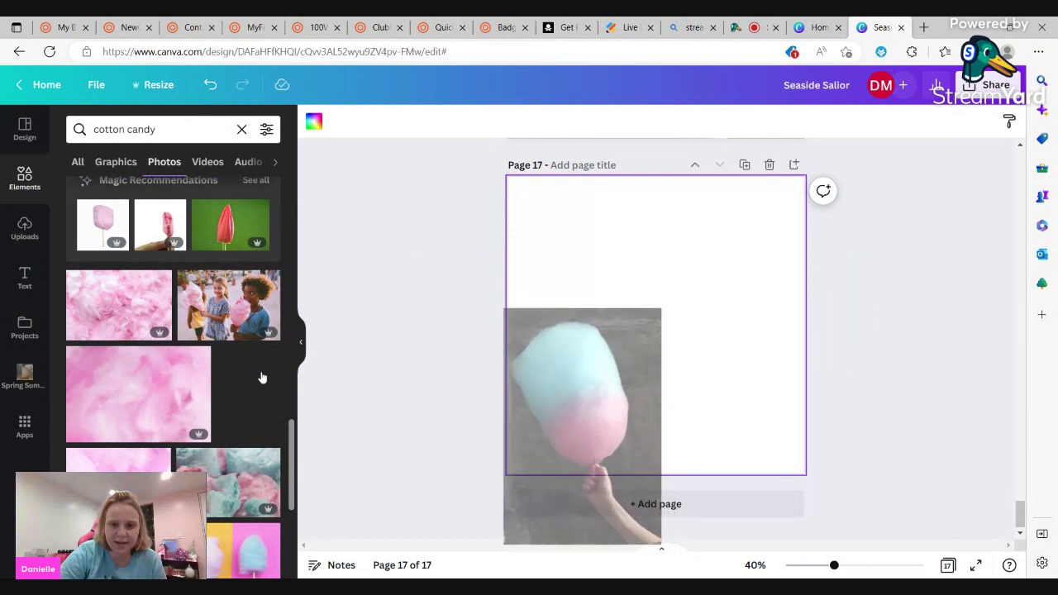
pyautogui.scroll(4, 703, 335)
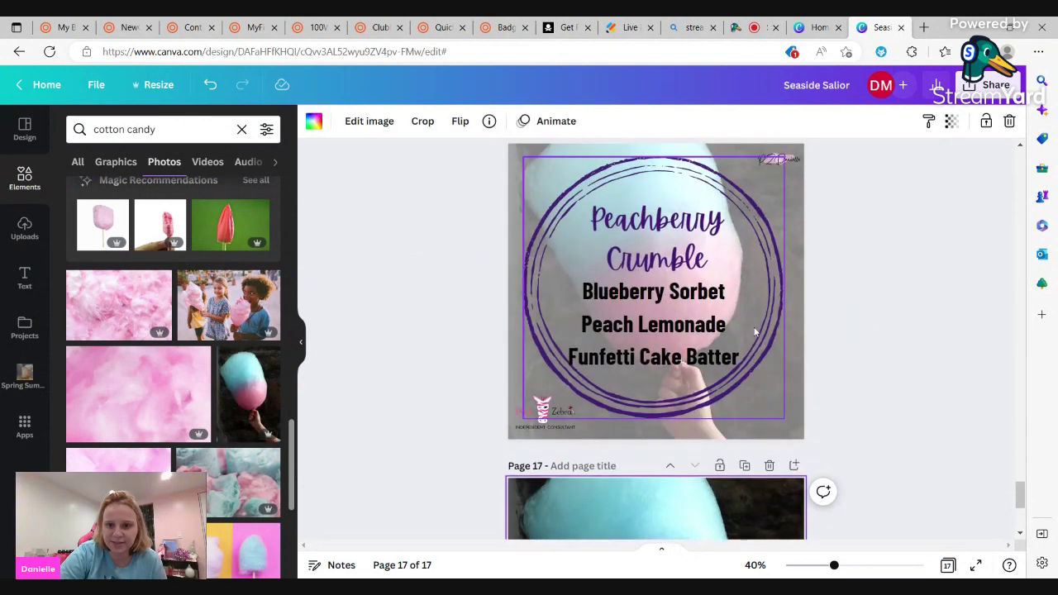
pyautogui.scroll(-4, 776, 344)
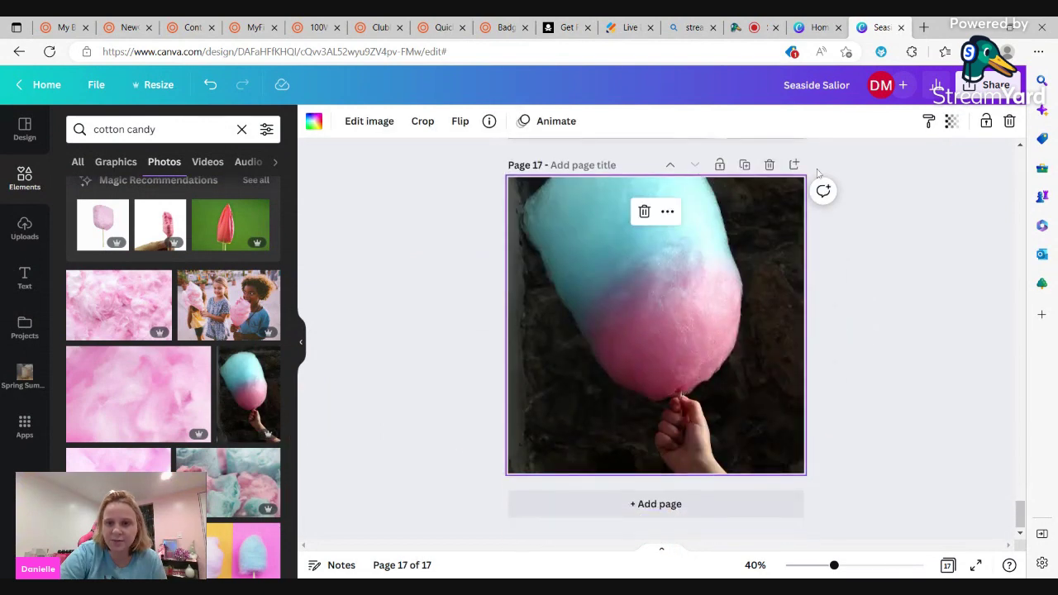
# Fade the cotton candy photo to a transparency of about 51
pyautogui.click(953, 122)
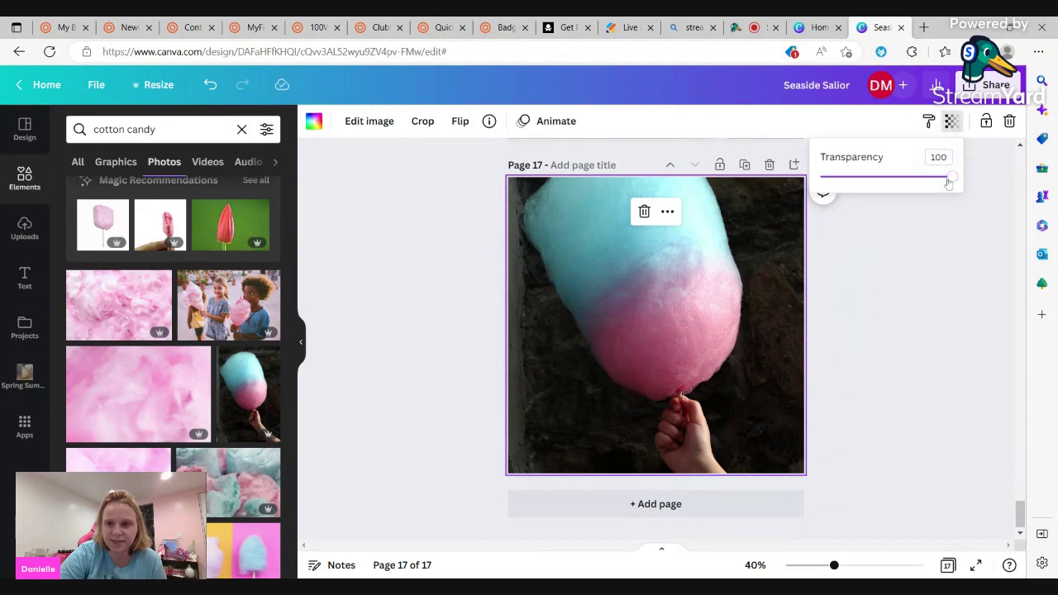
pyautogui.moveTo(949, 182); pyautogui.dragTo(883, 193)
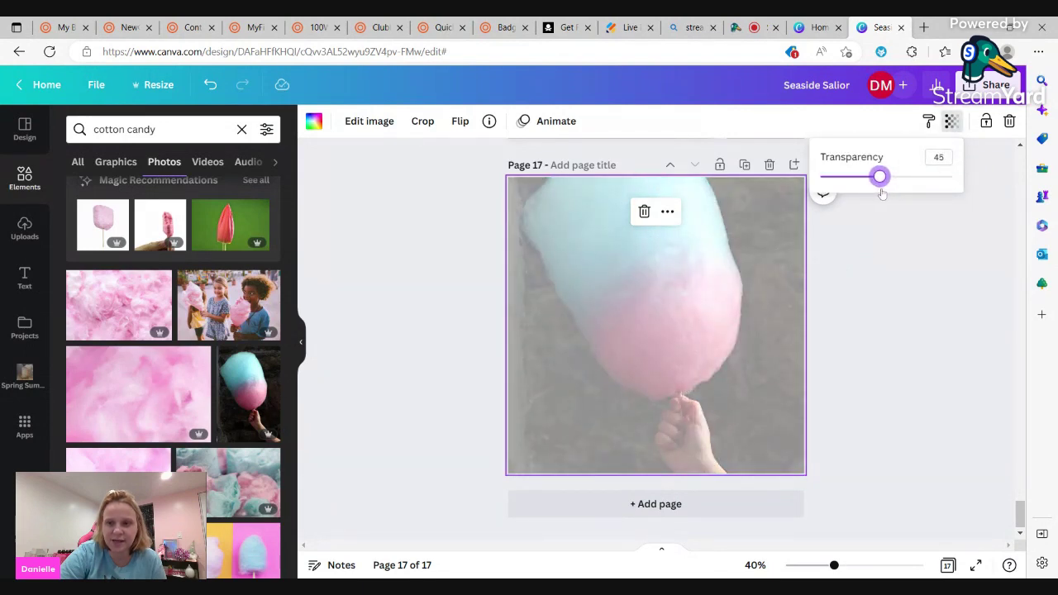
pyautogui.moveTo(887, 191); pyautogui.dragTo(892, 191)
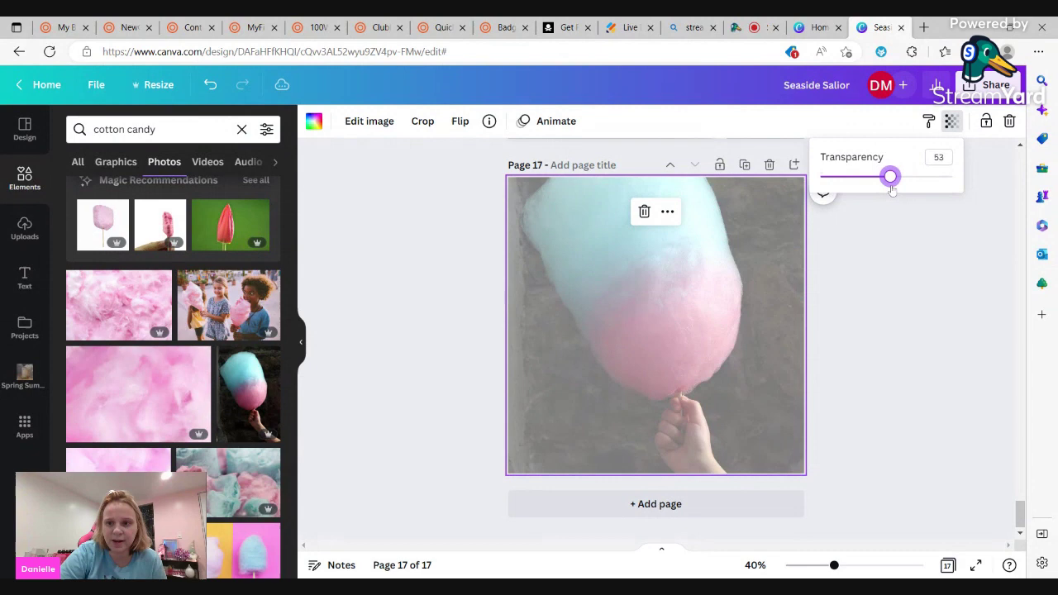
pyautogui.scroll(3, 838, 236)
pyautogui.scroll(-3, 859, 309)
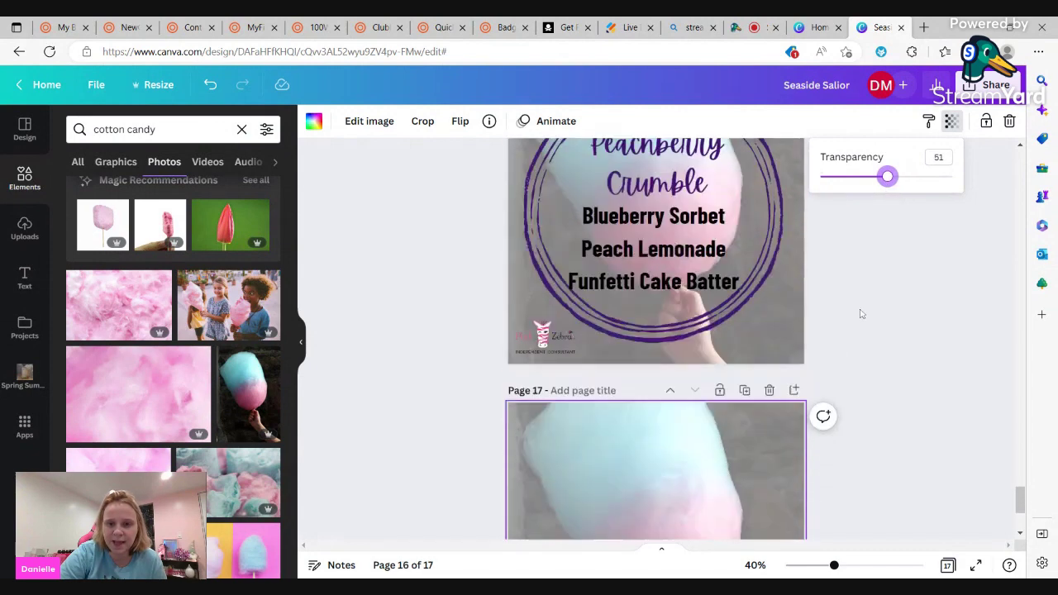
pyautogui.scroll(3, 865, 315)
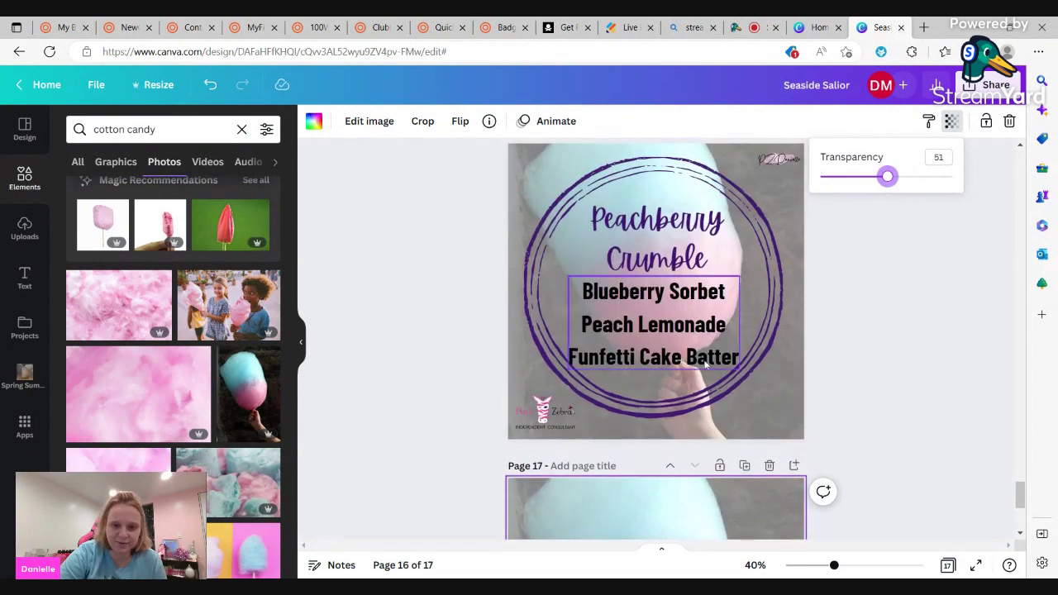
# Nudge page 16's circle-and-text design down slightly, then delete the extra page 17
pyautogui.click(676, 386)
pyautogui.scroll(2, 645, 314)
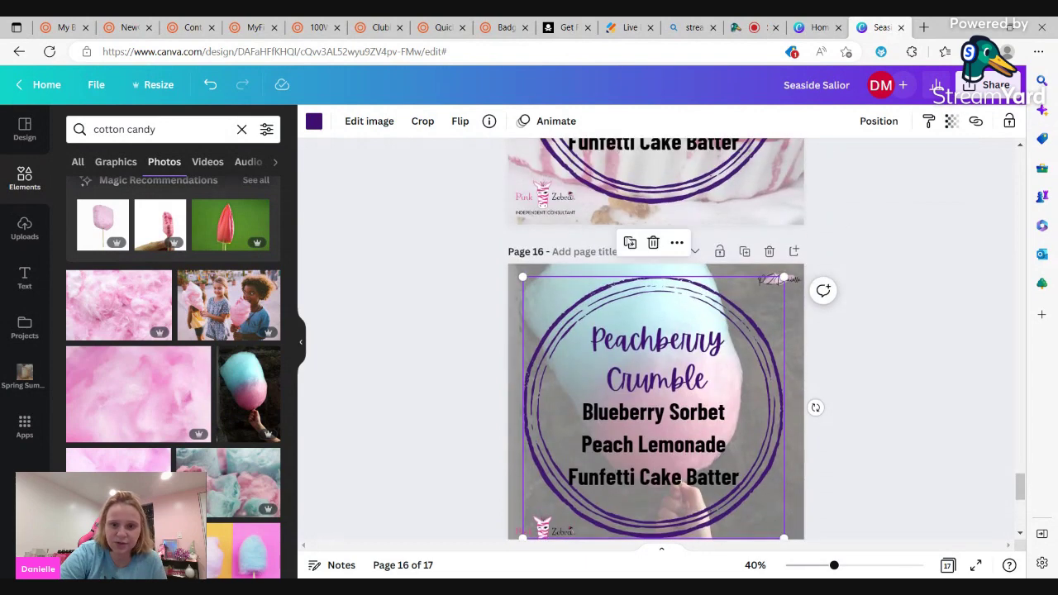
pyautogui.scroll(-3, 653, 331)
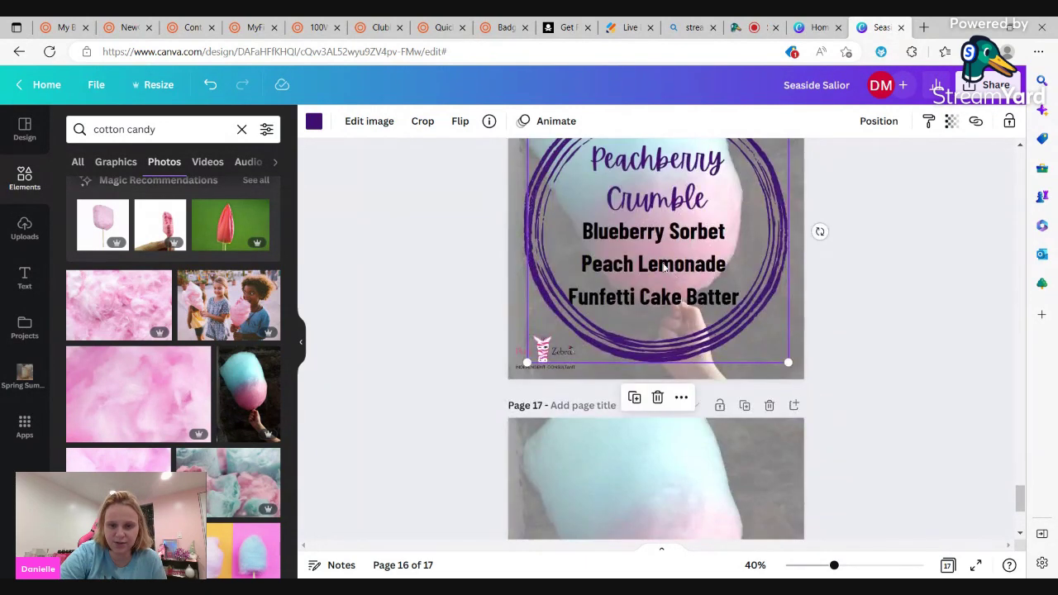
pyautogui.moveTo(662, 331); pyautogui.dragTo(663, 353)
pyautogui.scroll(5, 665, 352)
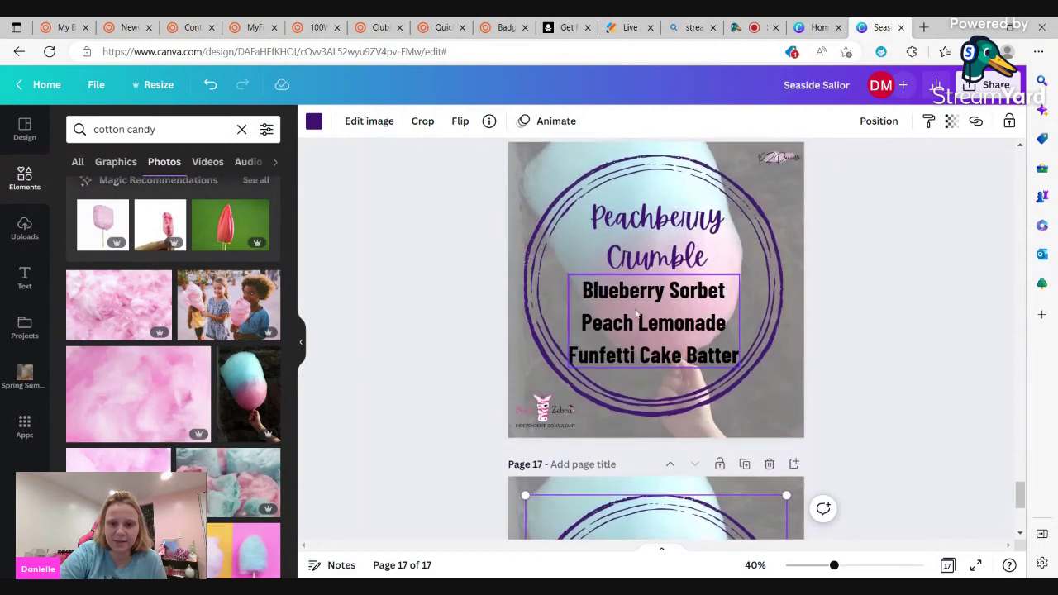
pyautogui.scroll(-4, 661, 364)
pyautogui.scroll(-1, 661, 363)
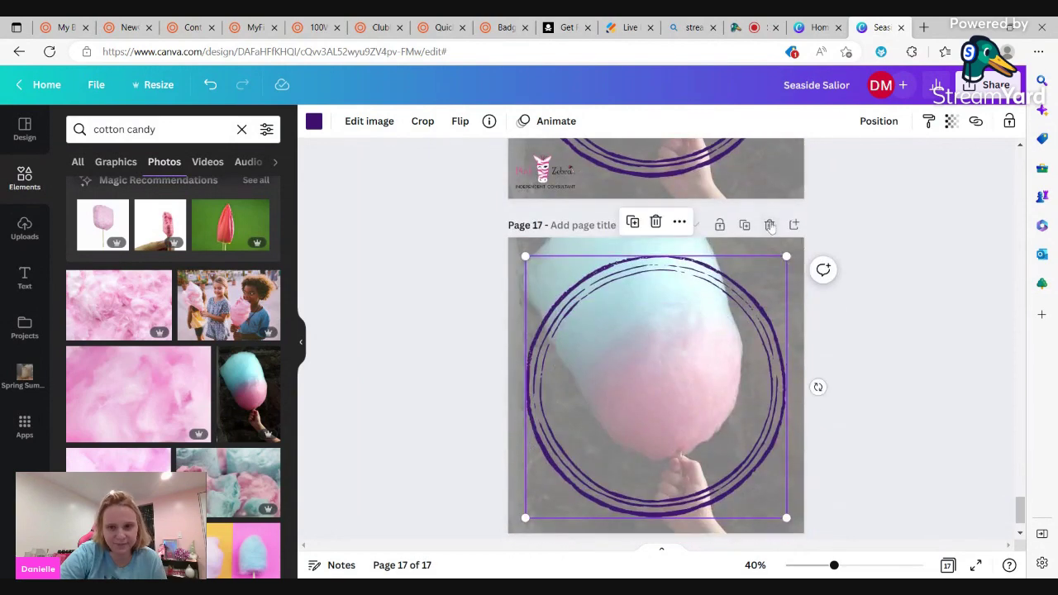
pyautogui.click(770, 225)
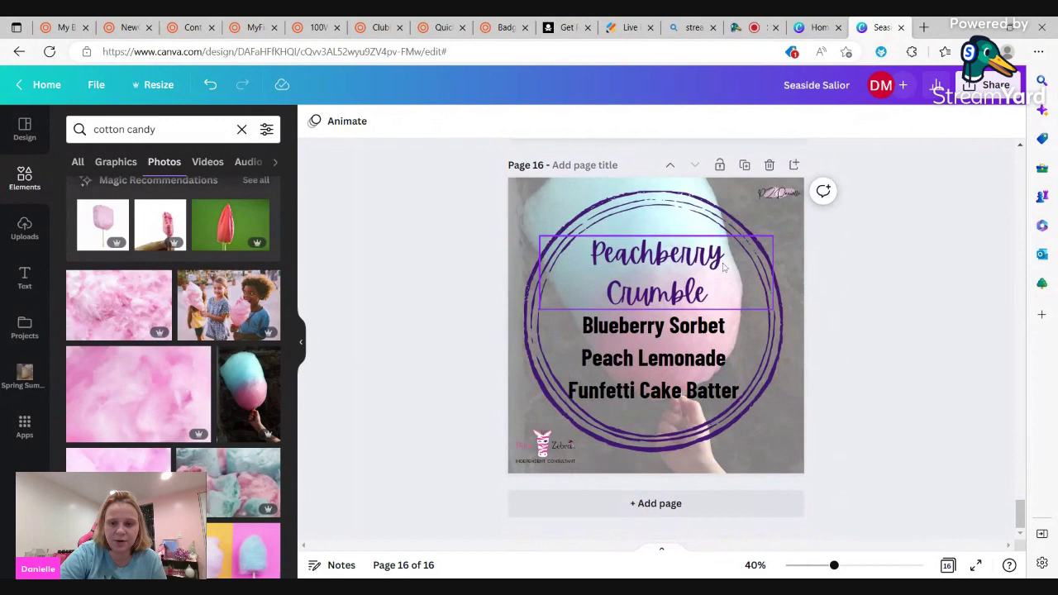
# Retitle the Peachberry Crumble heading to 'Cotton Candy'
pyautogui.click(668, 281)
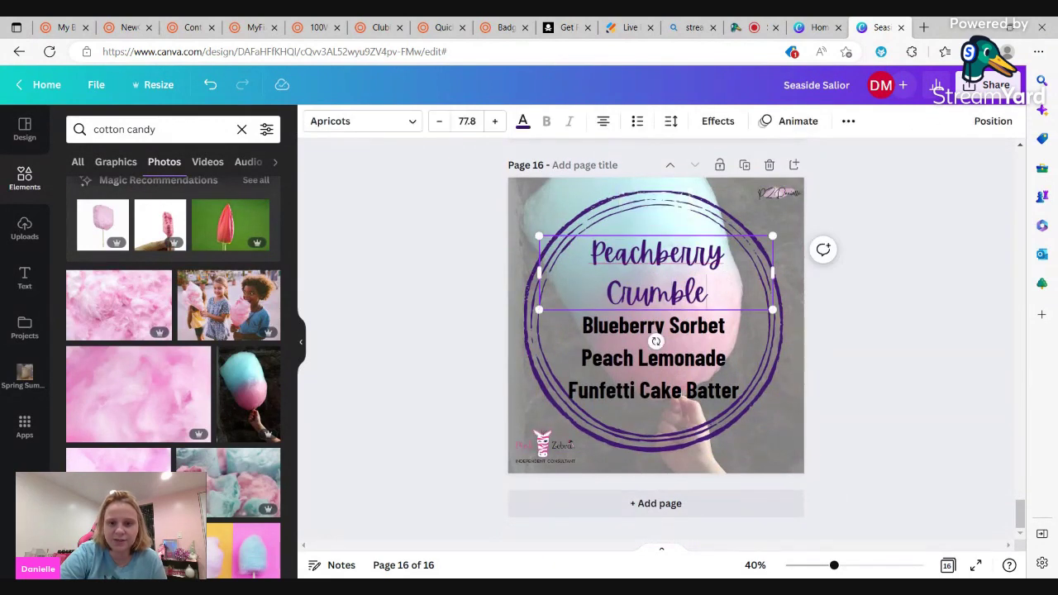
pyautogui.moveTo(707, 291); pyautogui.dragTo(605, 252)
pyautogui.write('C')
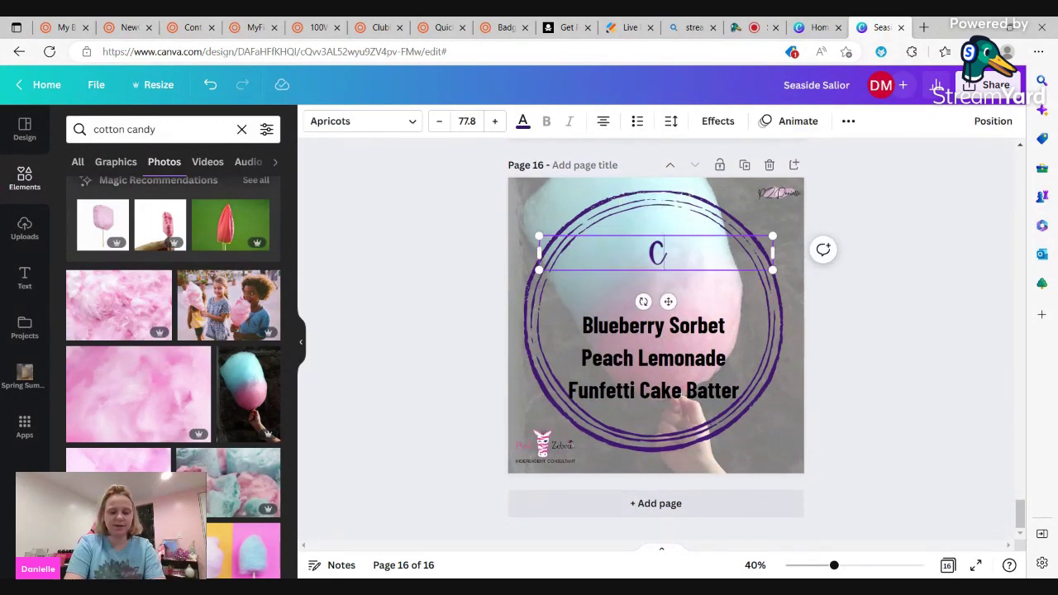
pyautogui.write('otton Candy')
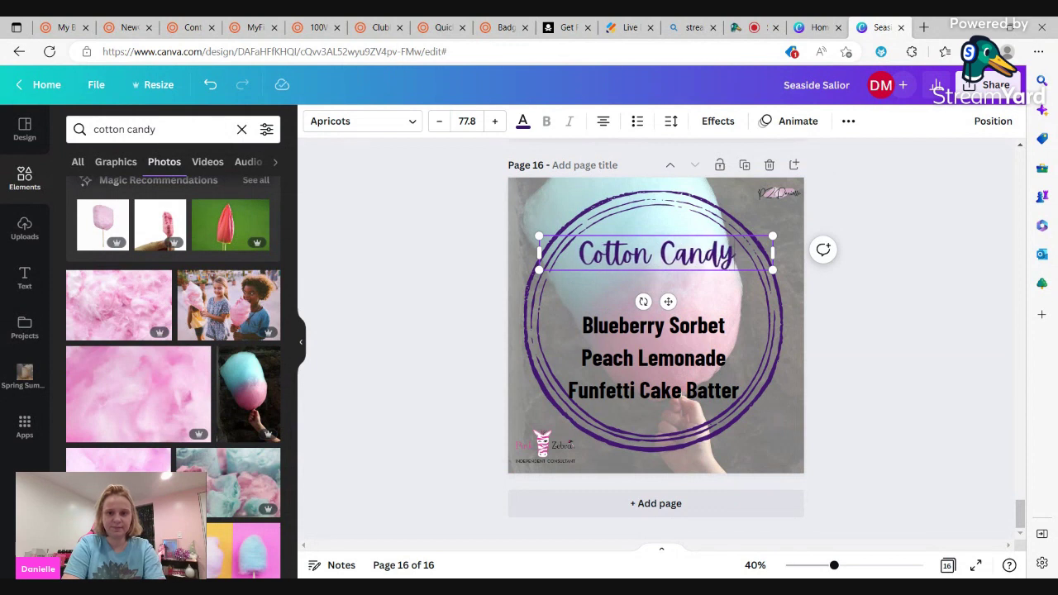
# Replace the flavour list with 'Sea Salt & Vanilla' and 'Sugarbuzz' on two lines
pyautogui.click(622, 347)
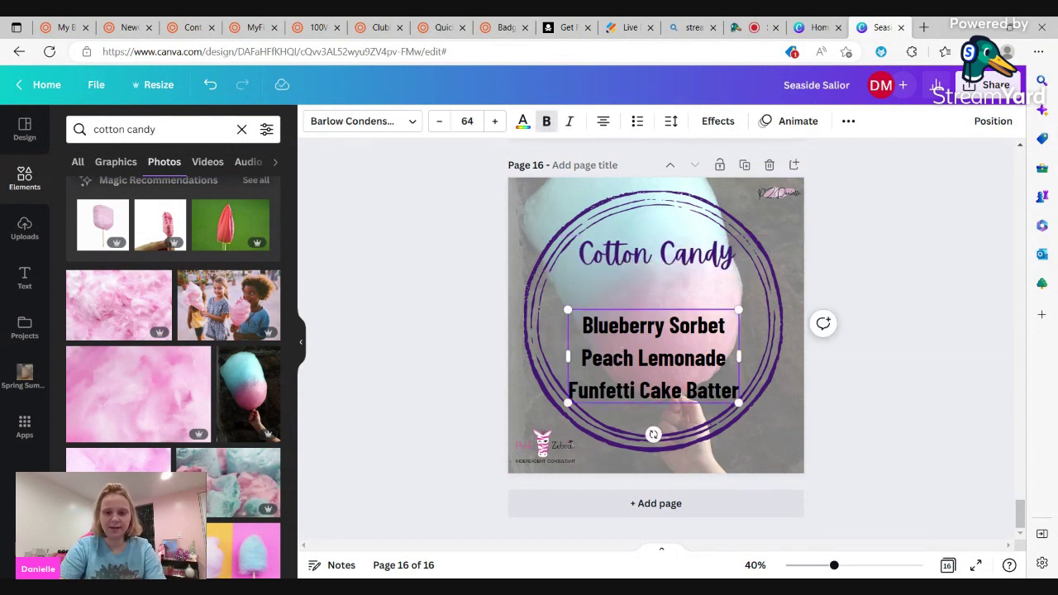
pyautogui.moveTo(730, 390); pyautogui.dragTo(594, 326)
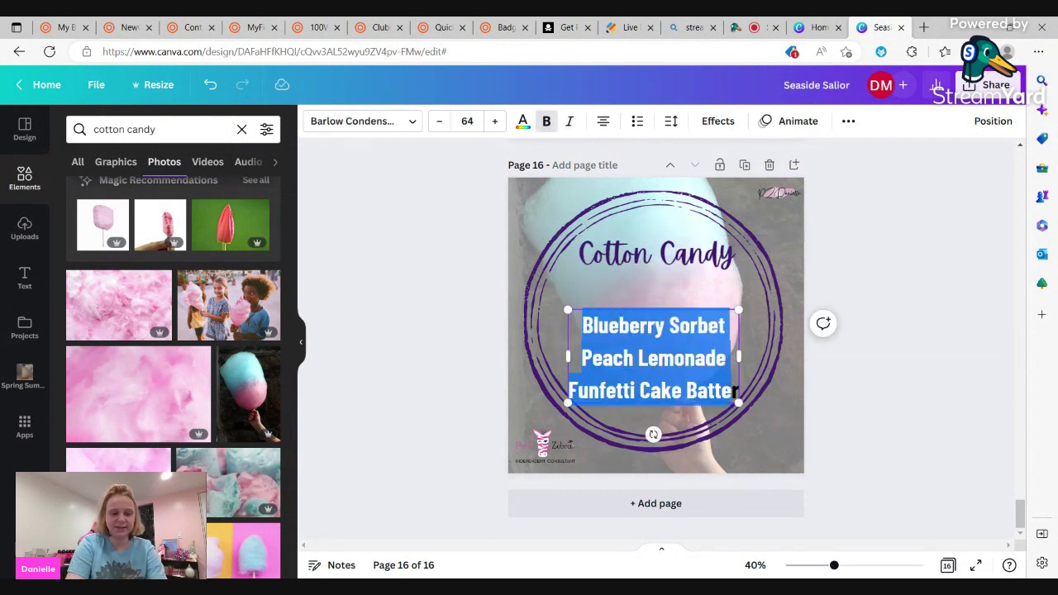
pyautogui.write('Sea ')
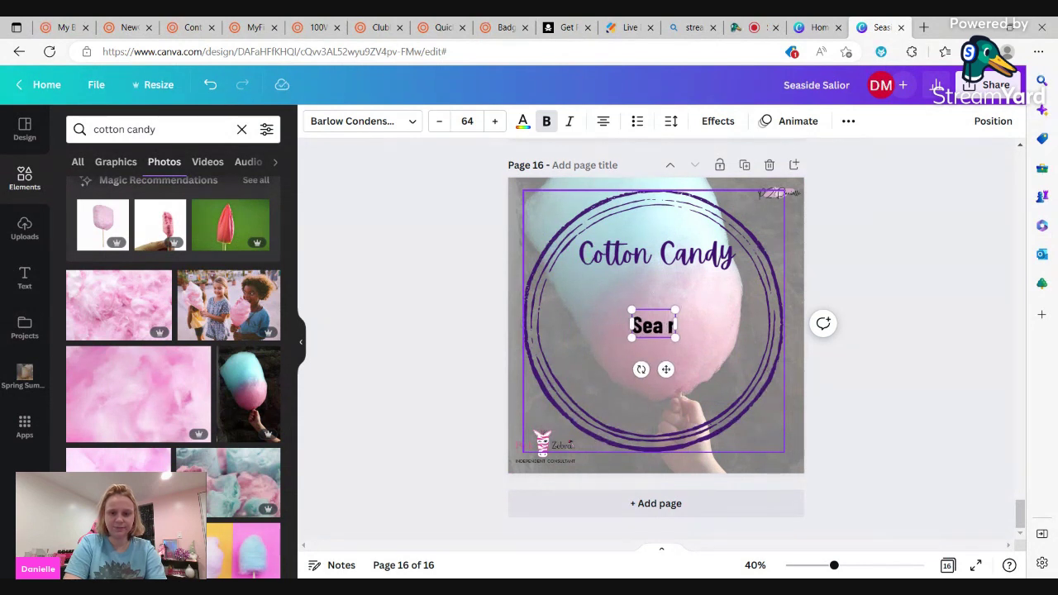
pyautogui.write('Salt')
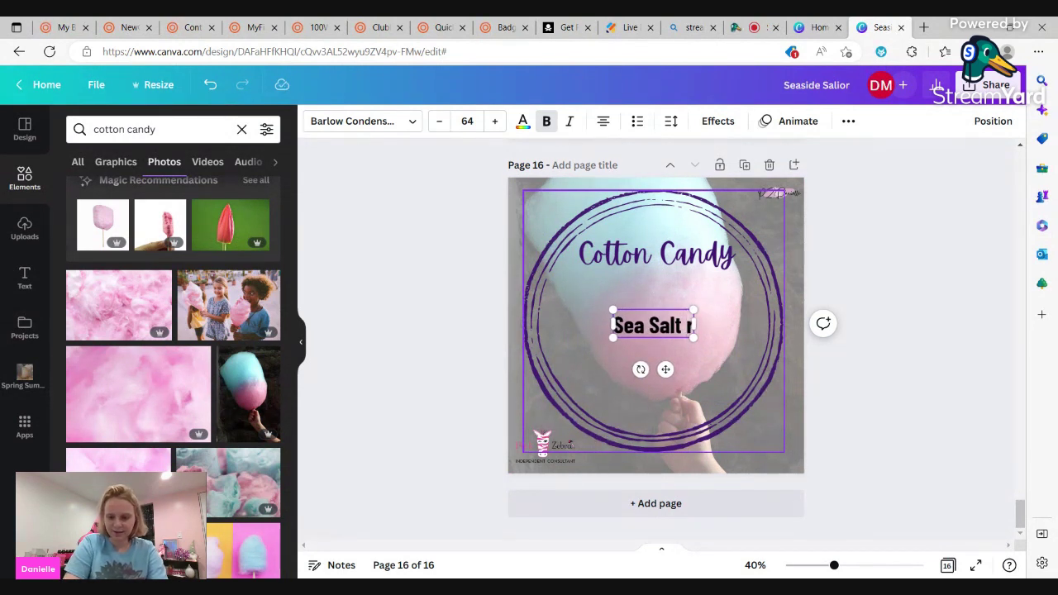
pyautogui.press('Delete')
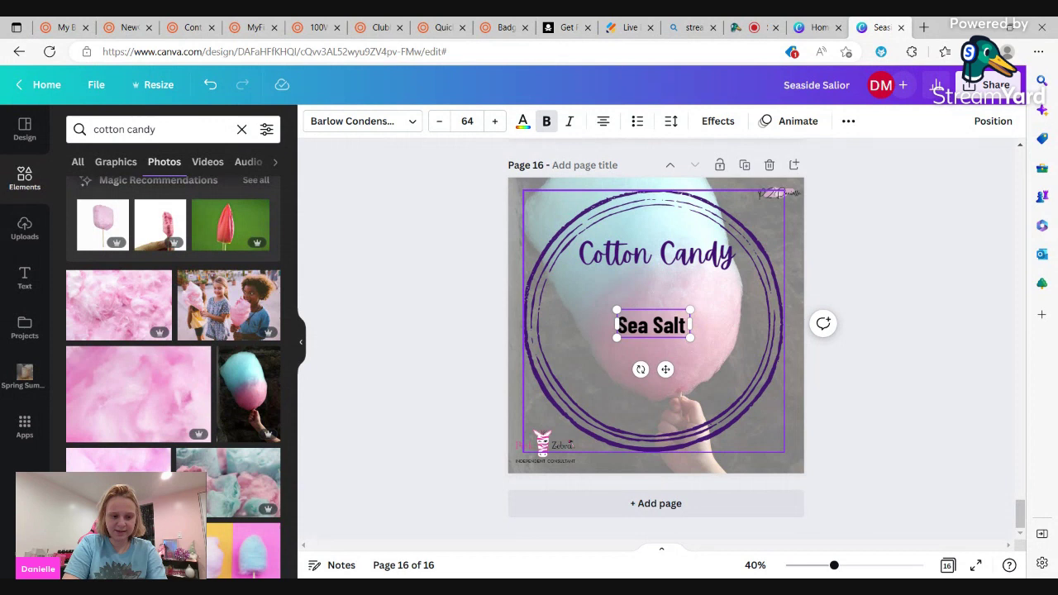
pyautogui.write('& V')
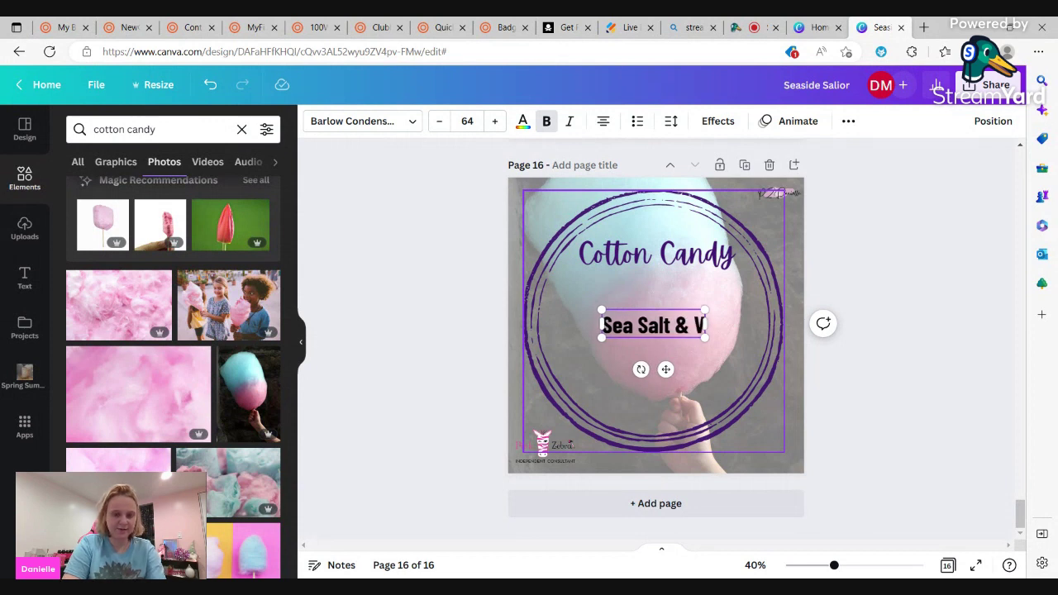
pyautogui.write('anilla')
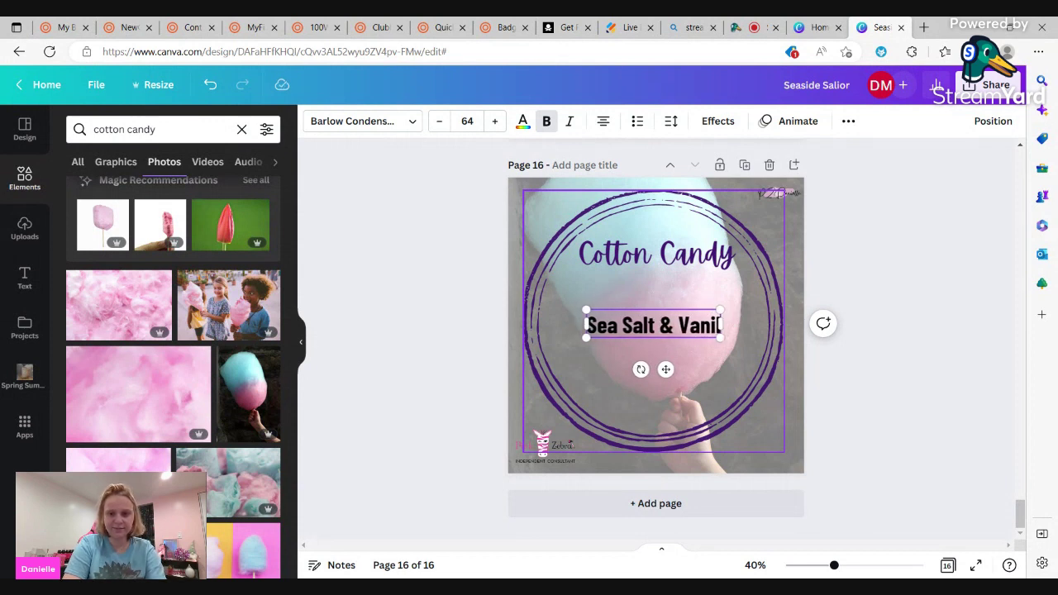
pyautogui.press('Return')
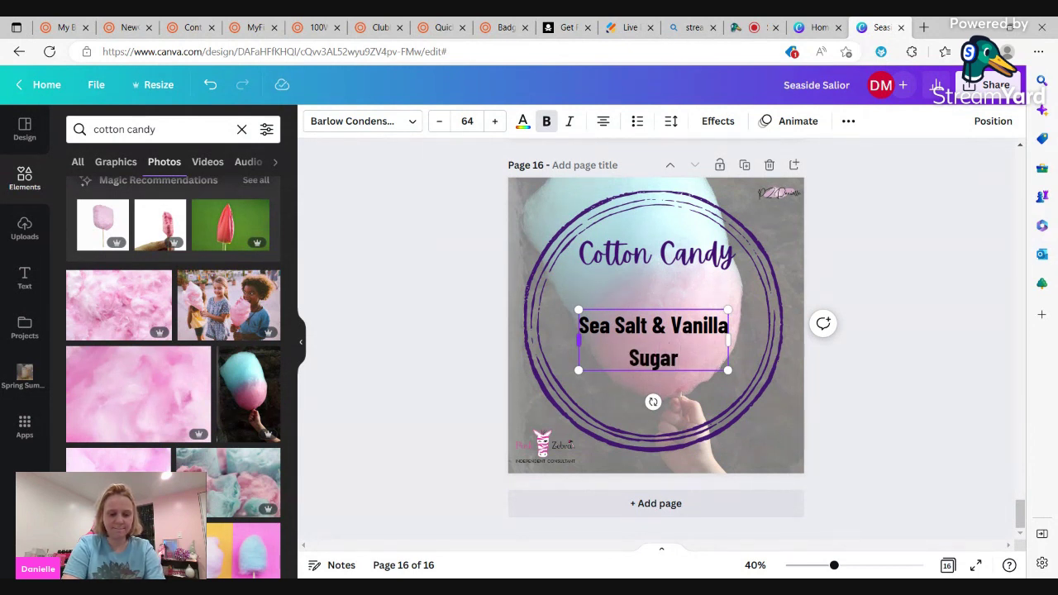
pyautogui.write('Sugarbuzz')
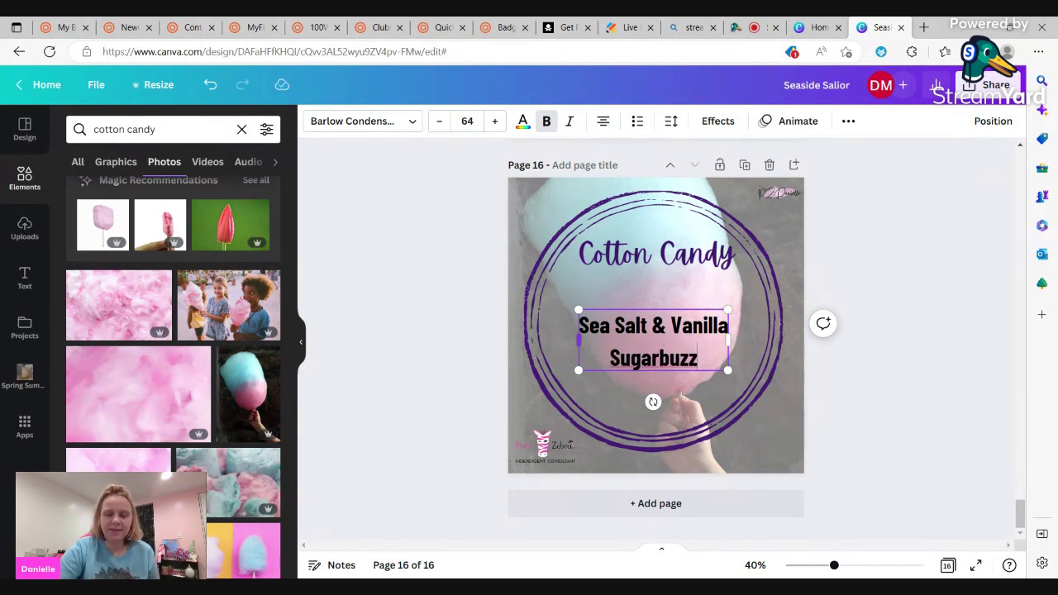
# Color the Cotton Candy heading and the circle graphic pink
pyautogui.click(595, 253)
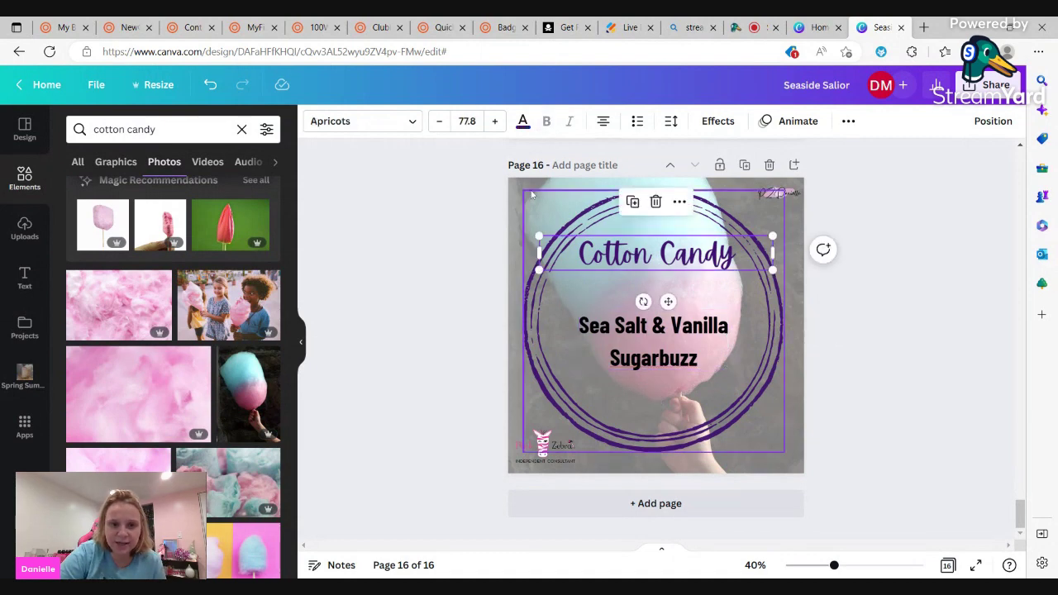
pyautogui.click(523, 123)
pyautogui.click(265, 228)
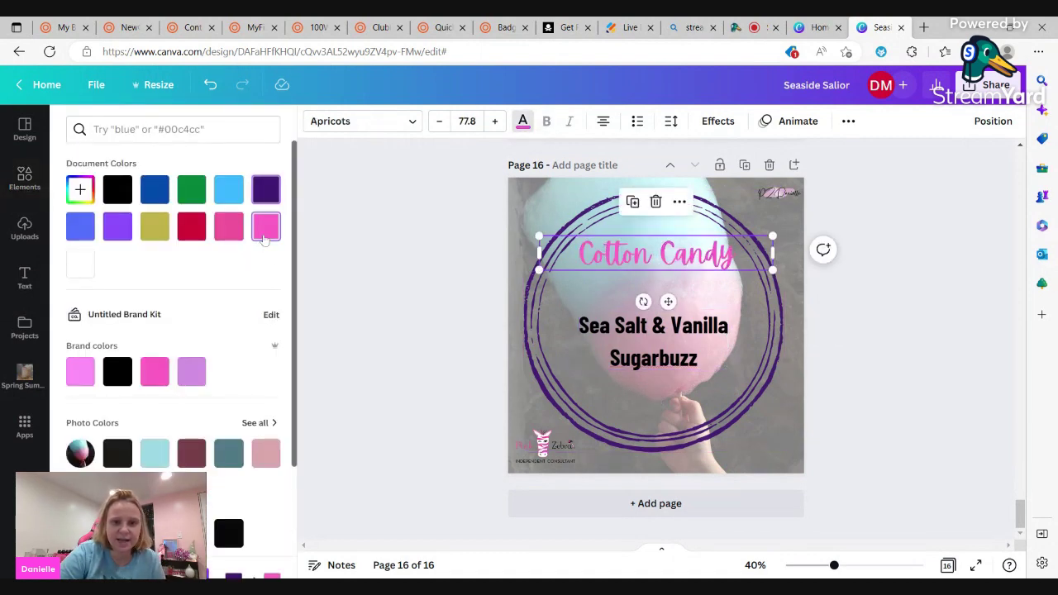
pyautogui.click(541, 358)
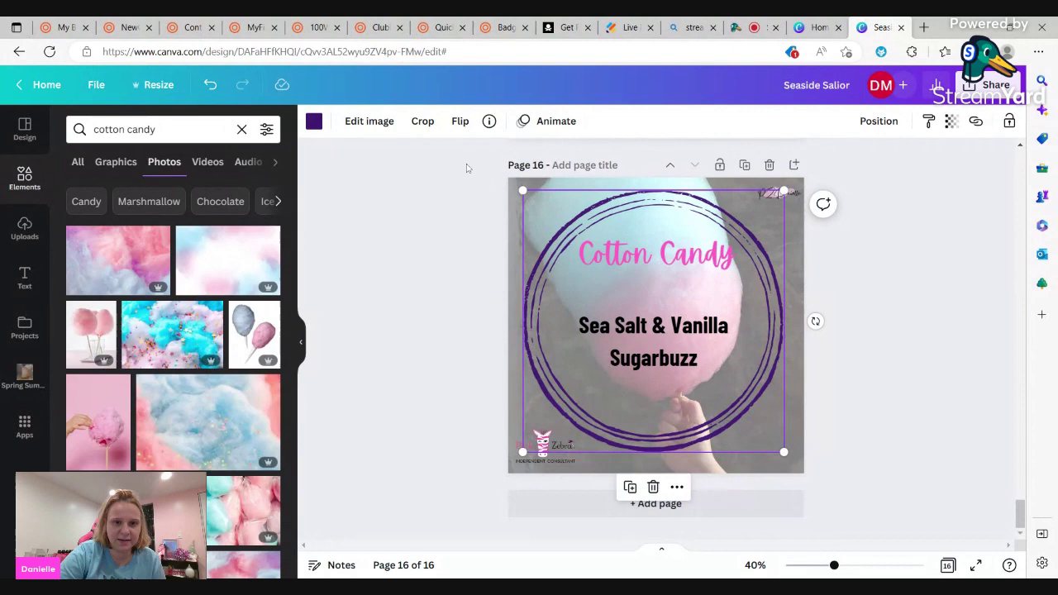
pyautogui.click(313, 121)
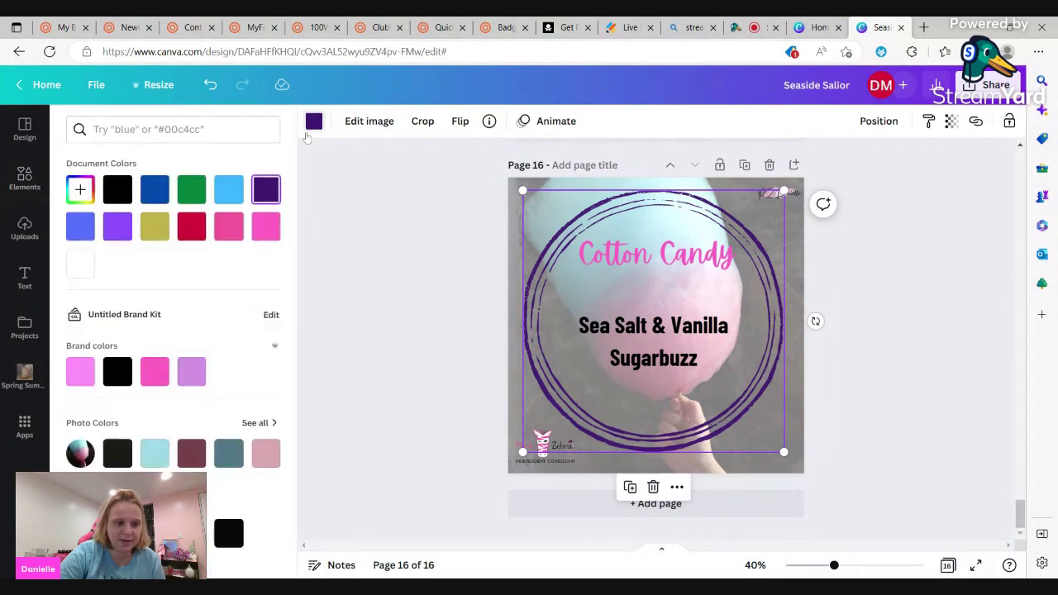
pyautogui.click(266, 226)
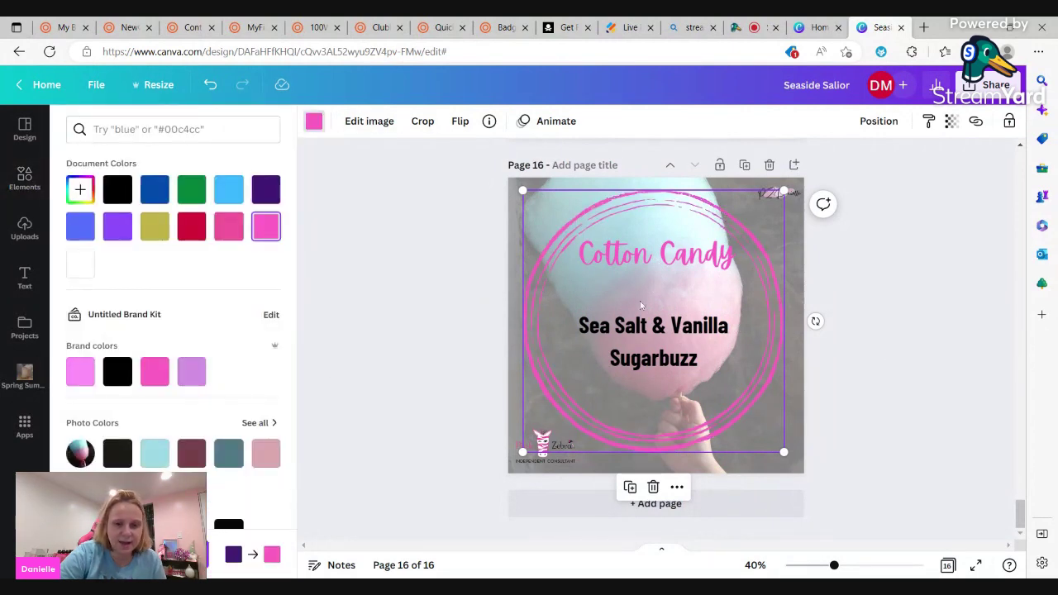
# Try light blue and sky blue on the Cotton Candy title, then settle on bright pink
pyautogui.click(663, 262)
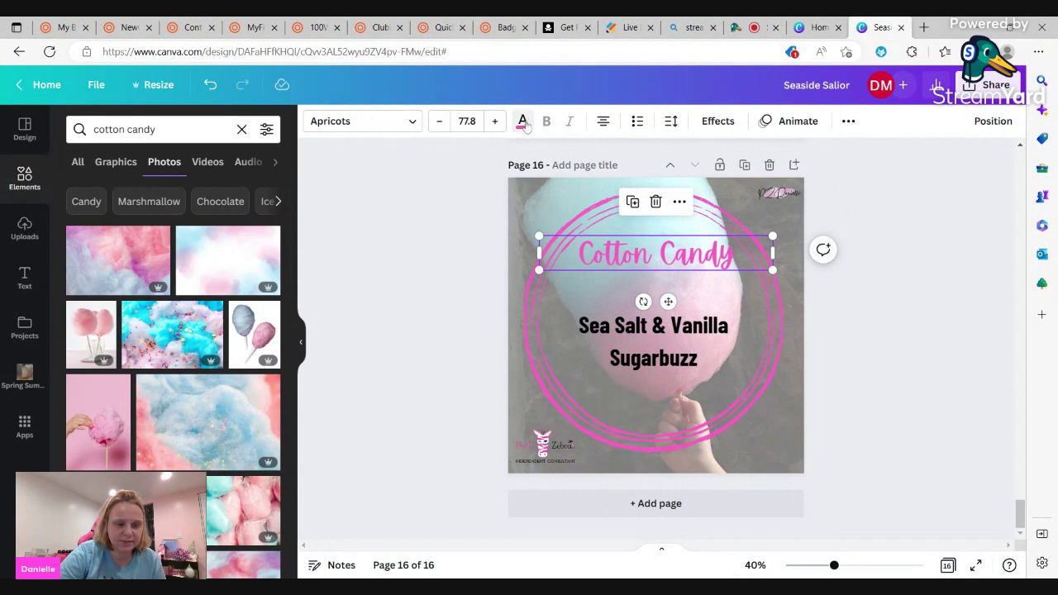
pyautogui.click(522, 121)
pyautogui.click(154, 453)
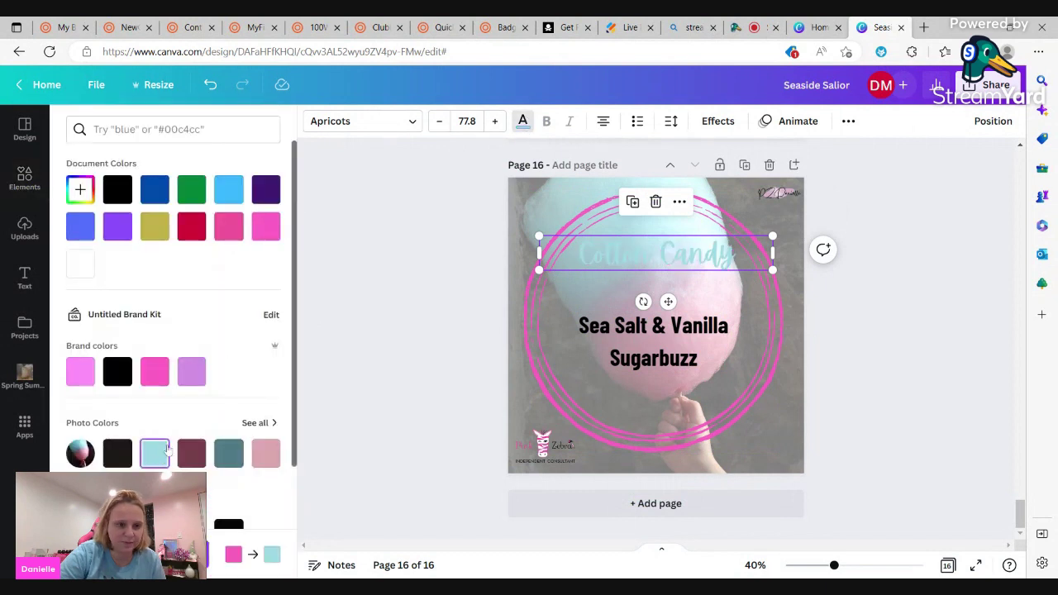
pyautogui.click(229, 191)
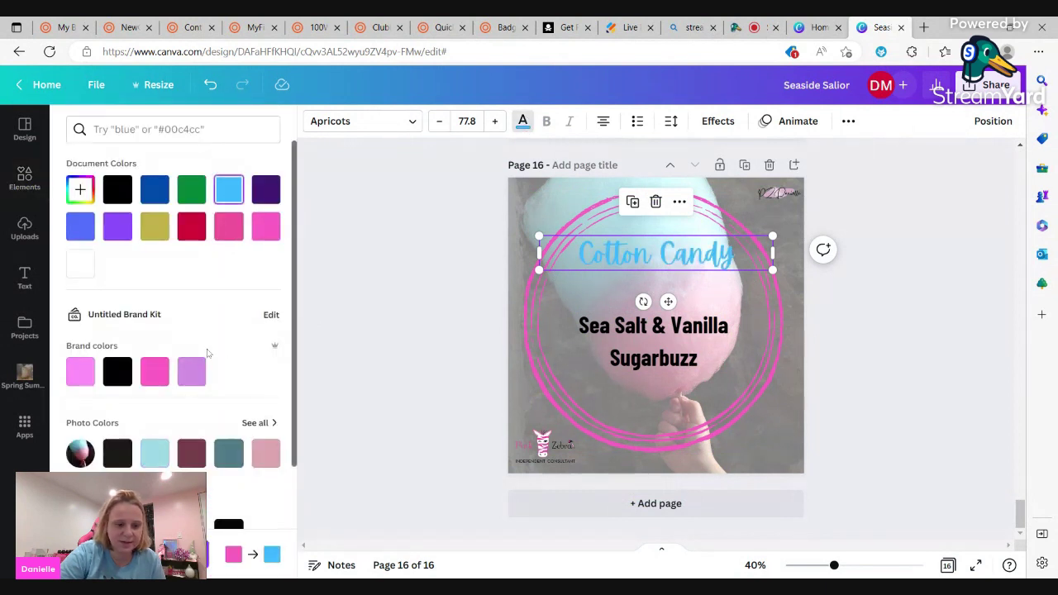
pyautogui.scroll(-3, 207, 353)
pyautogui.click(153, 422)
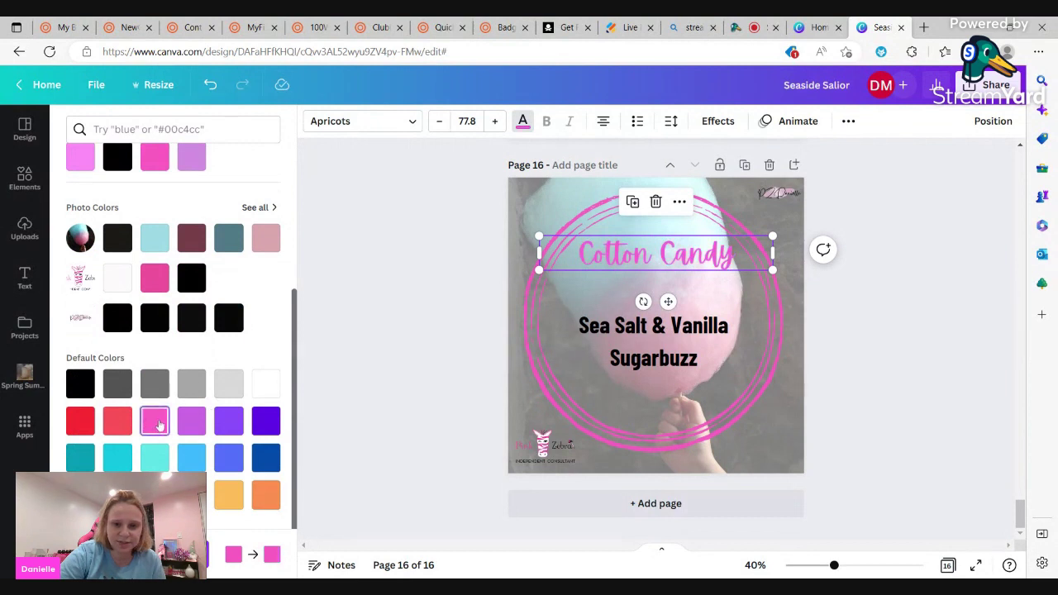
pyautogui.click(772, 325)
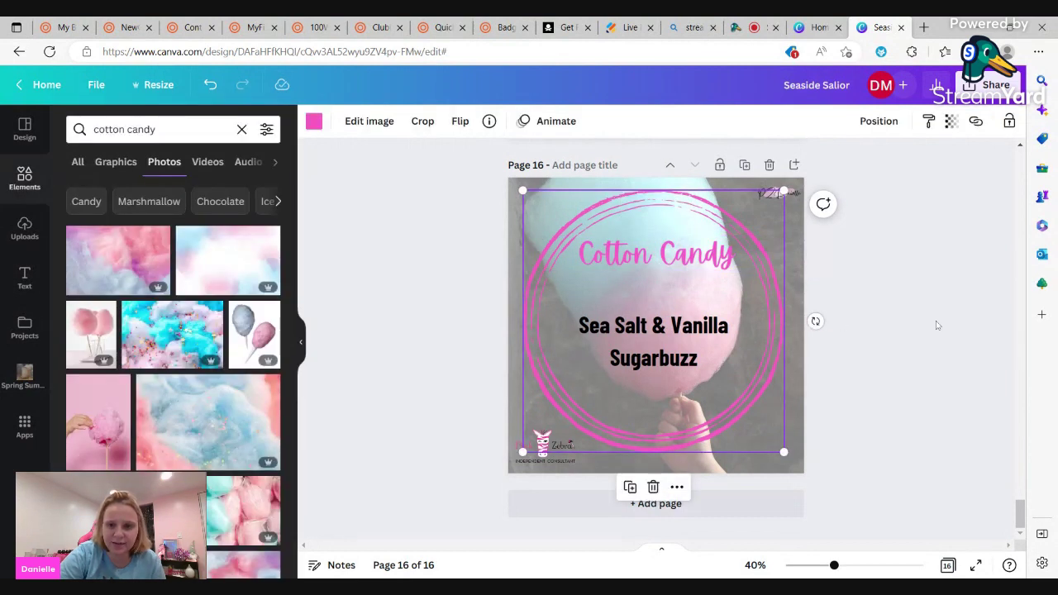
# Duplicate the Cotton Candy page as page 17 and search photos for 'date night'
pyautogui.click(744, 165)
pyautogui.click(616, 270)
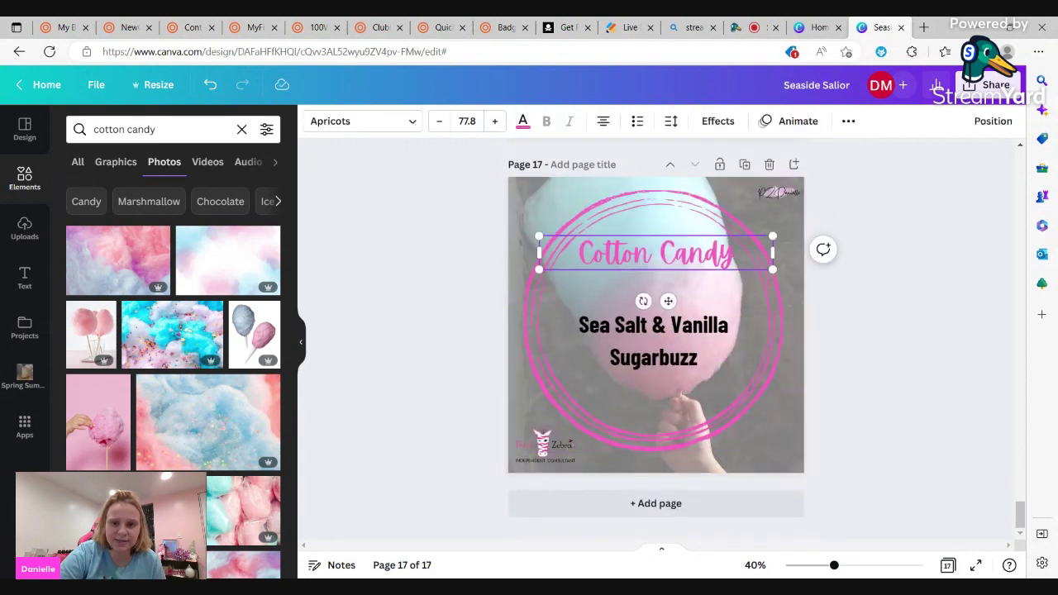
pyautogui.click(165, 129)
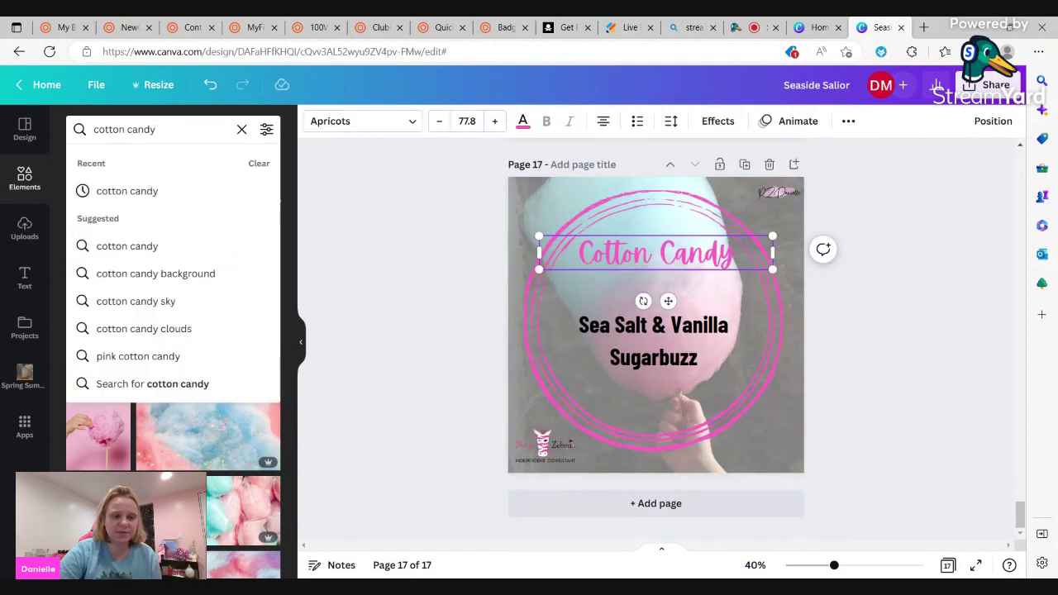
pyautogui.press('BackSpace')
pyautogui.press('BackSpace')
pyautogui.press('BackSpace')
pyautogui.press('BackSpace')
pyautogui.press('BackSpace')
pyautogui.press('BackSpace')
pyautogui.press('BackSpace')
pyautogui.press('BackSpace')
pyautogui.press('BackSpace')
pyautogui.press('BackSpace')
pyautogui.press('BackSpace')
pyautogui.write('da')
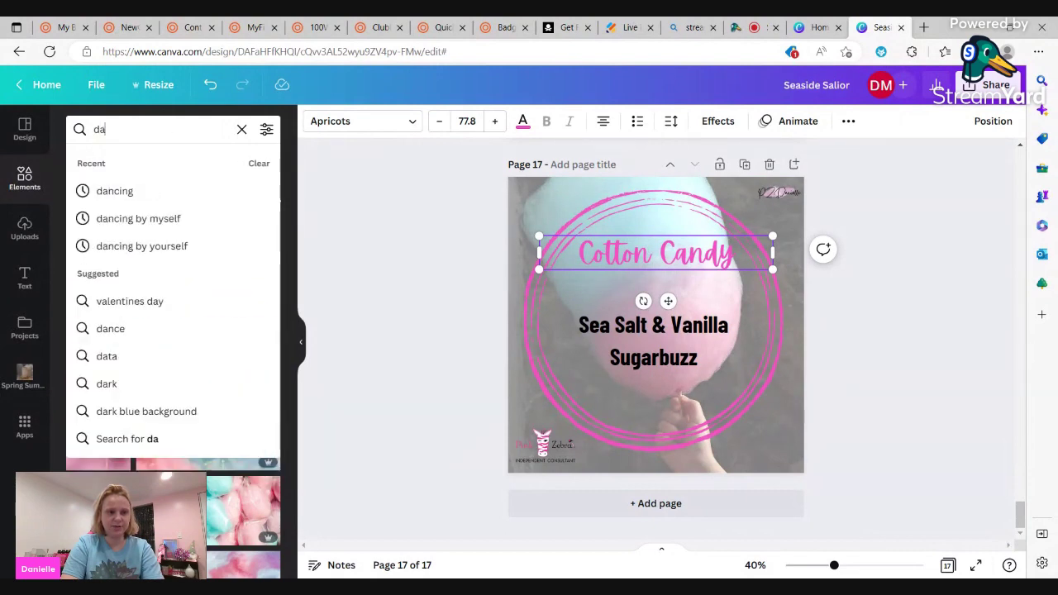
pyautogui.write('te night')
pyautogui.press('Return')
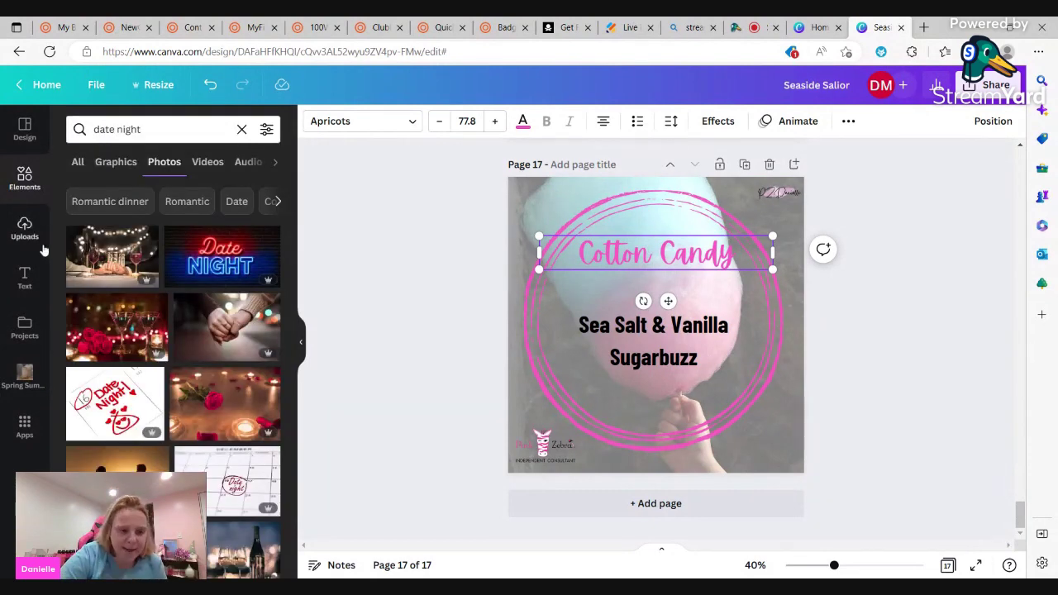
pyautogui.scroll(-2, 173, 377)
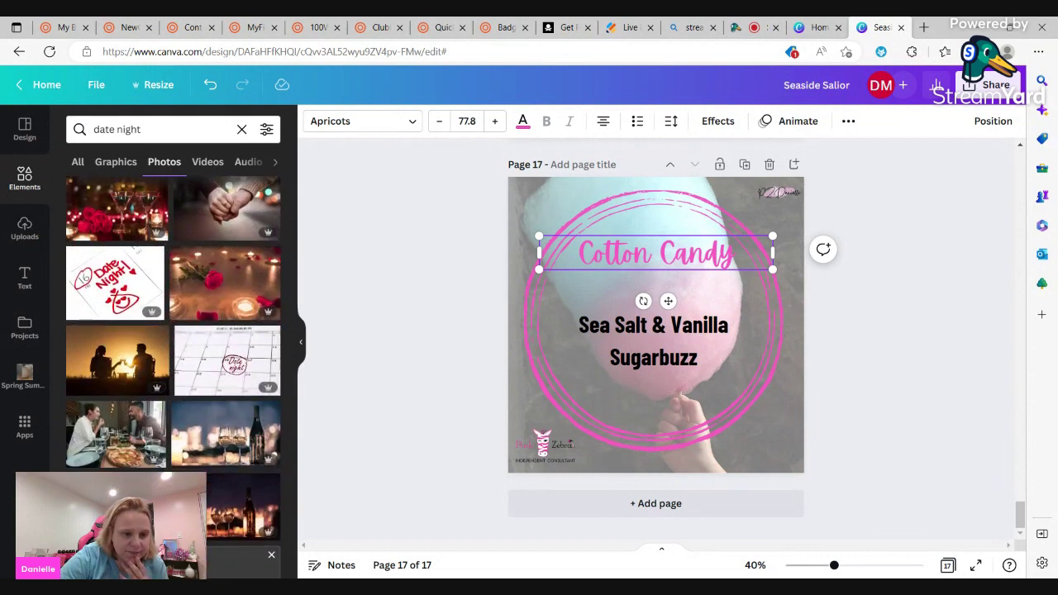
# Search photos for 'seaside romance' and browse the results
pyautogui.click(149, 129)
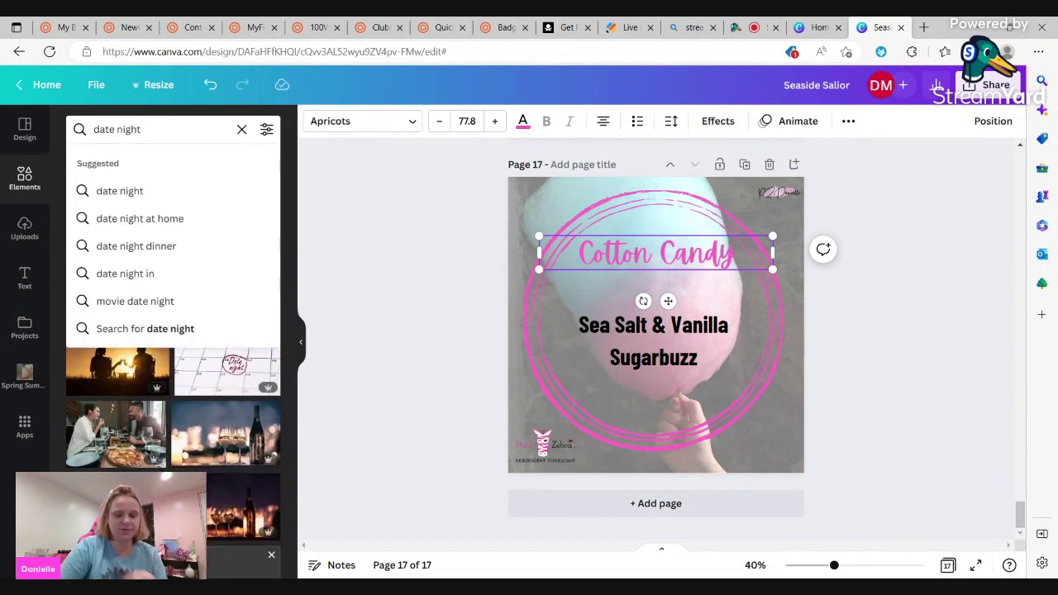
pyautogui.press('BackSpace')
pyautogui.press('BackSpace')
pyautogui.press('BackSpace')
pyautogui.press('BackSpace')
pyautogui.press('BackSpace')
pyautogui.press('BackSpace')
pyautogui.press('BackSpace')
pyautogui.press('BackSpace')
pyautogui.press('BackSpace')
pyautogui.press('BackSpace')
pyautogui.write('sea')
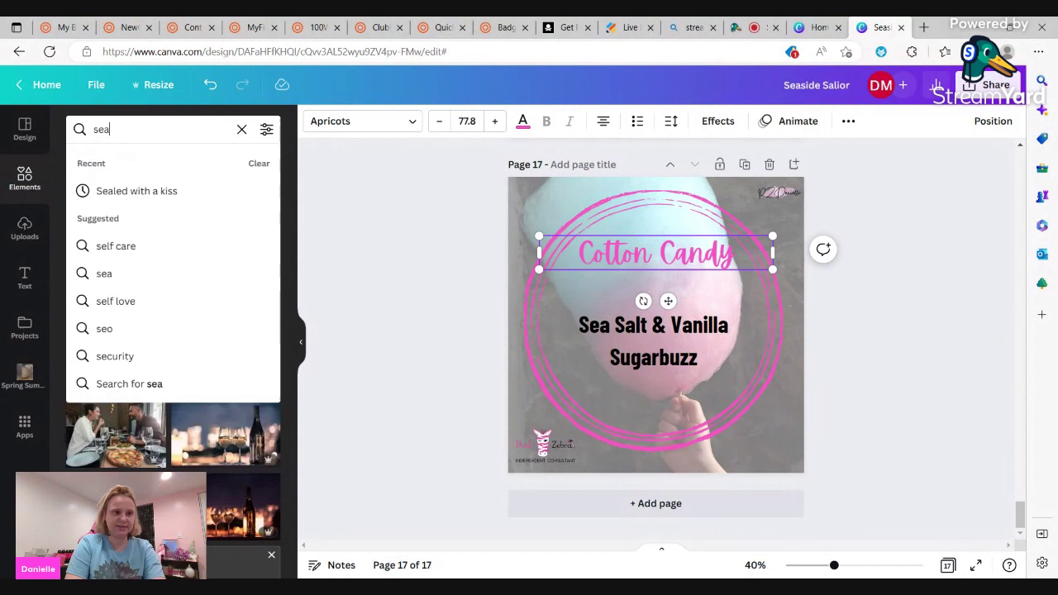
pyautogui.write('side ro')
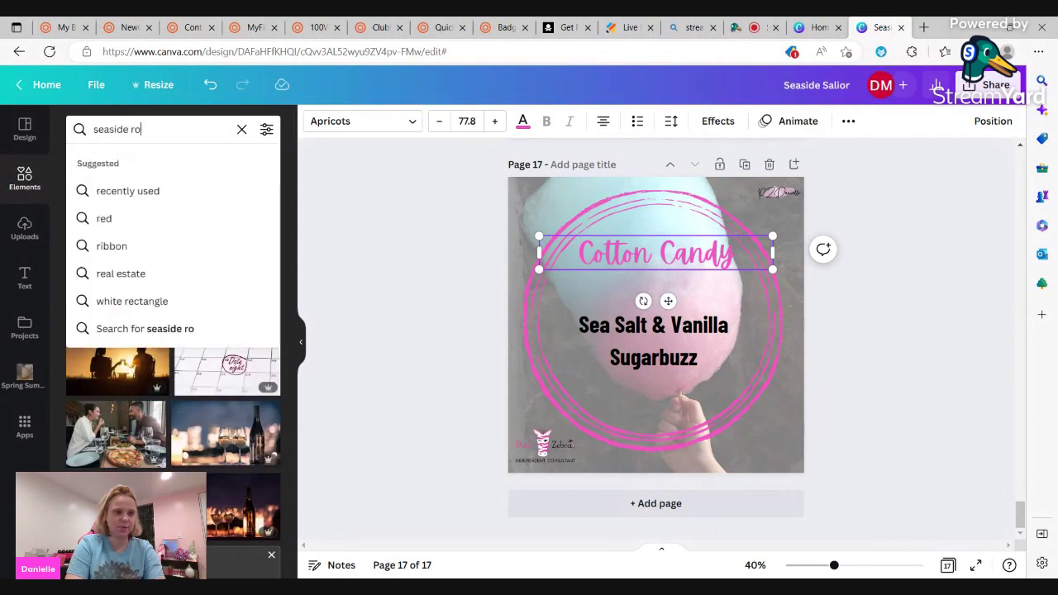
pyautogui.write('manc')
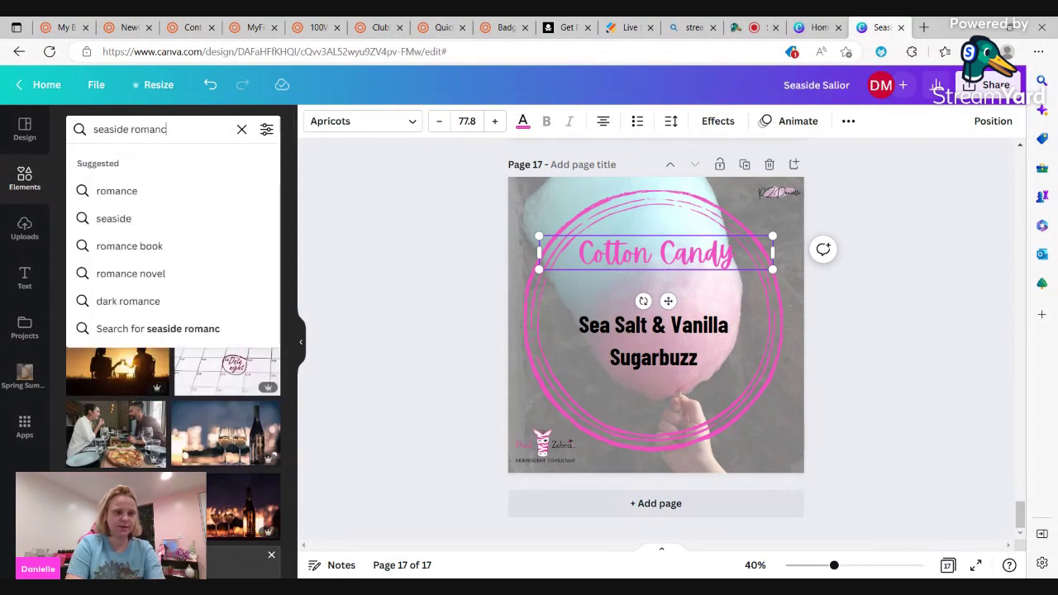
pyautogui.write('e')
pyautogui.press('Return')
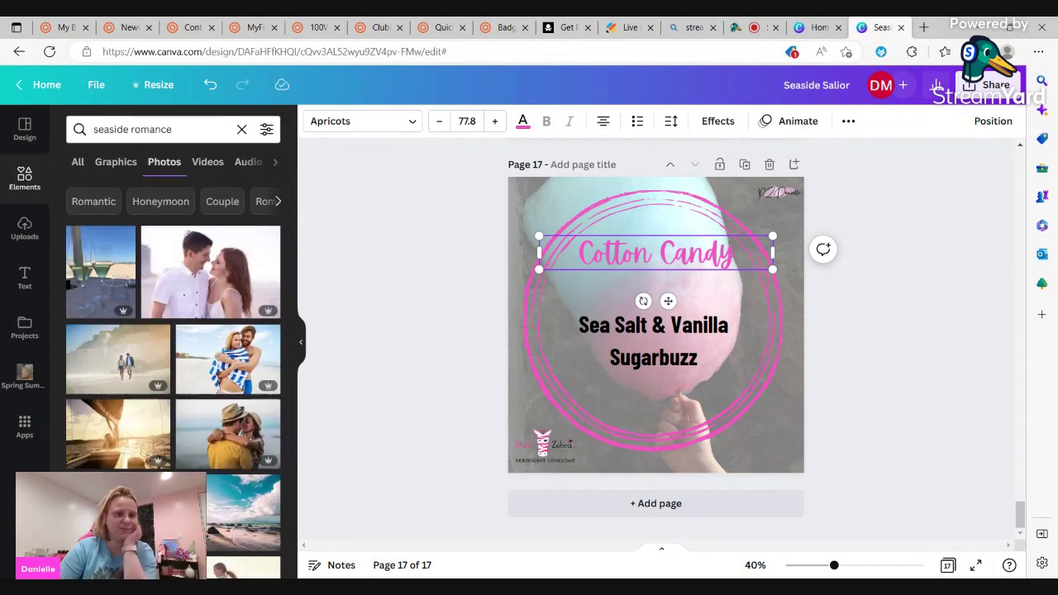
pyautogui.scroll(-3, 124, 417)
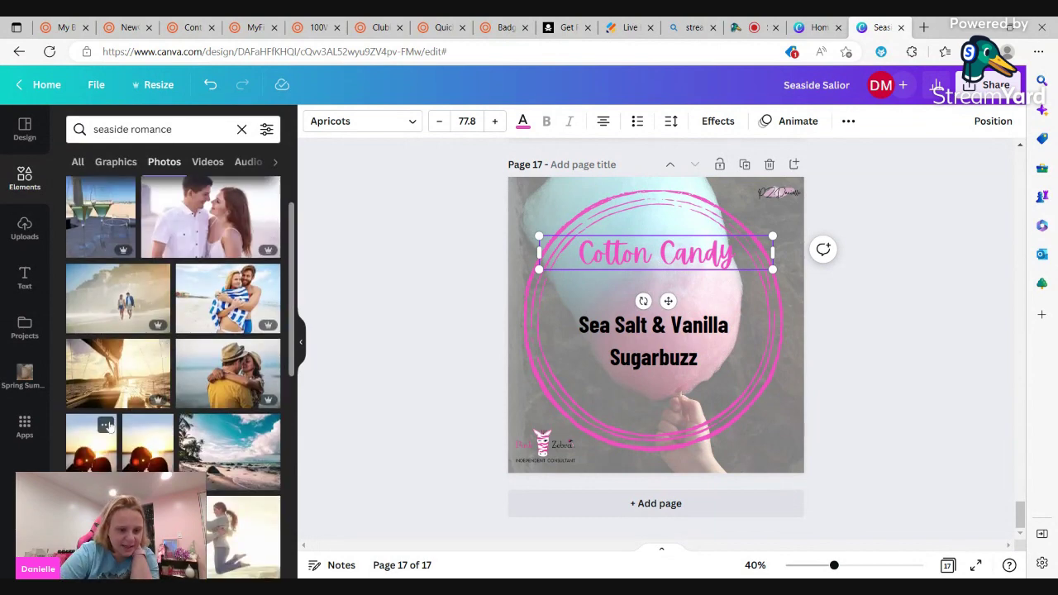
pyautogui.scroll(-5, 110, 424)
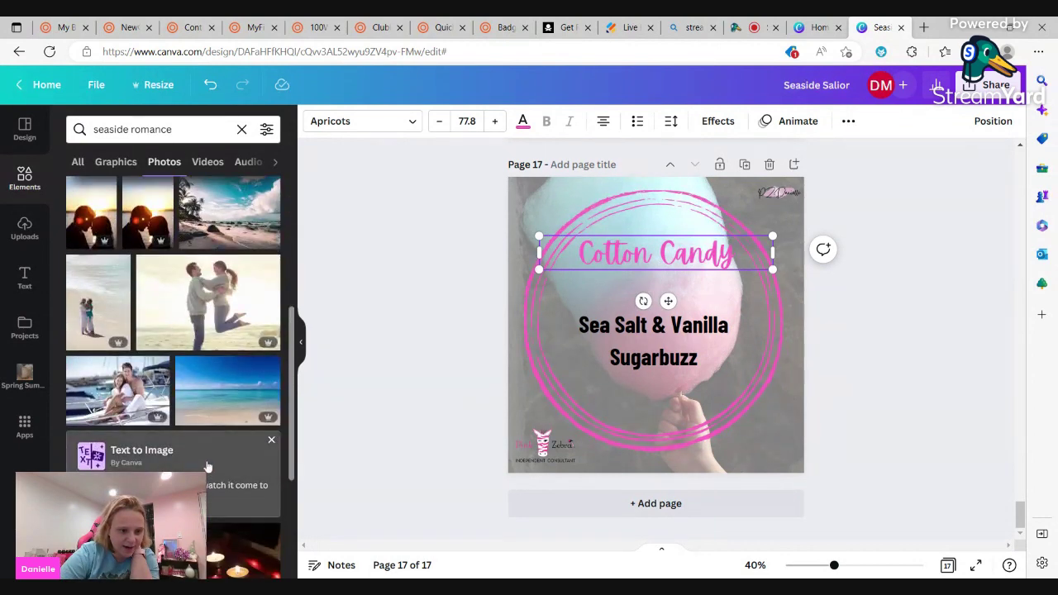
pyautogui.scroll(-3, 173, 355)
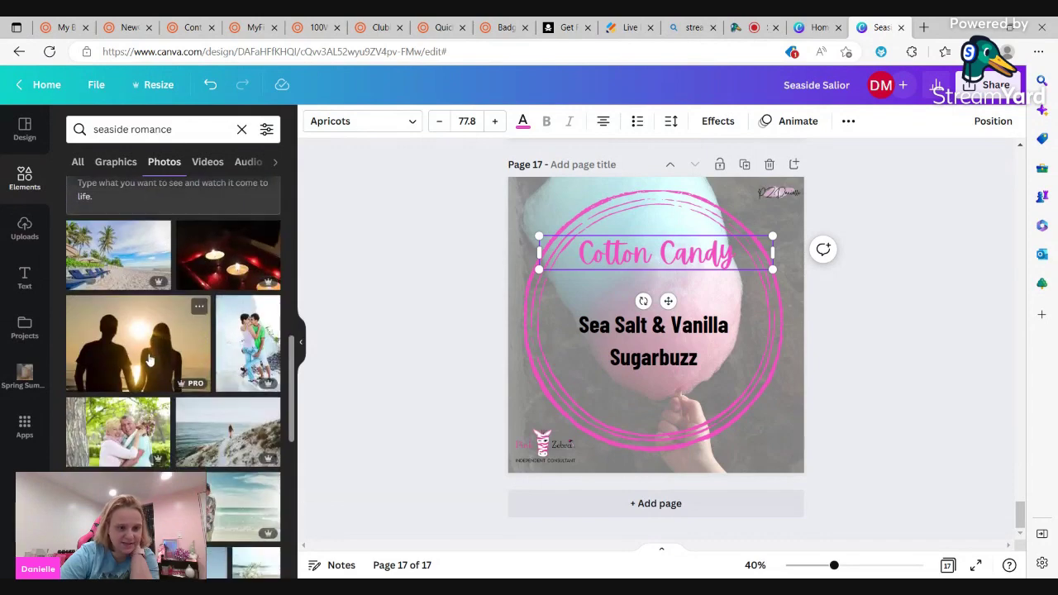
pyautogui.moveTo(150, 355); pyautogui.dragTo(322, 335)
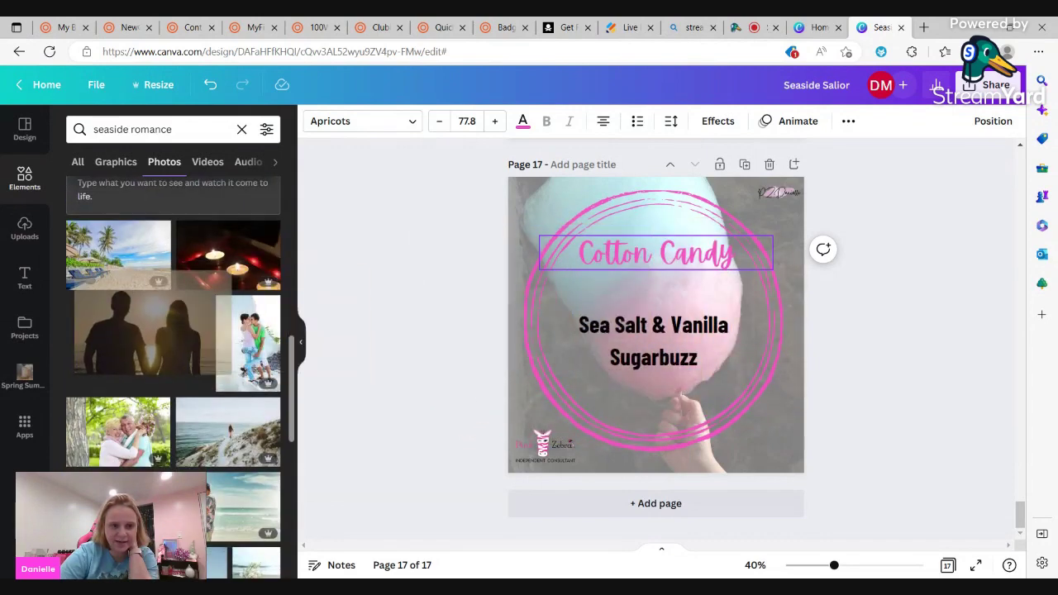
# Make the sunset couple silhouette photo page 17's background, removing a misplaced copy first
pyautogui.click(125, 361)
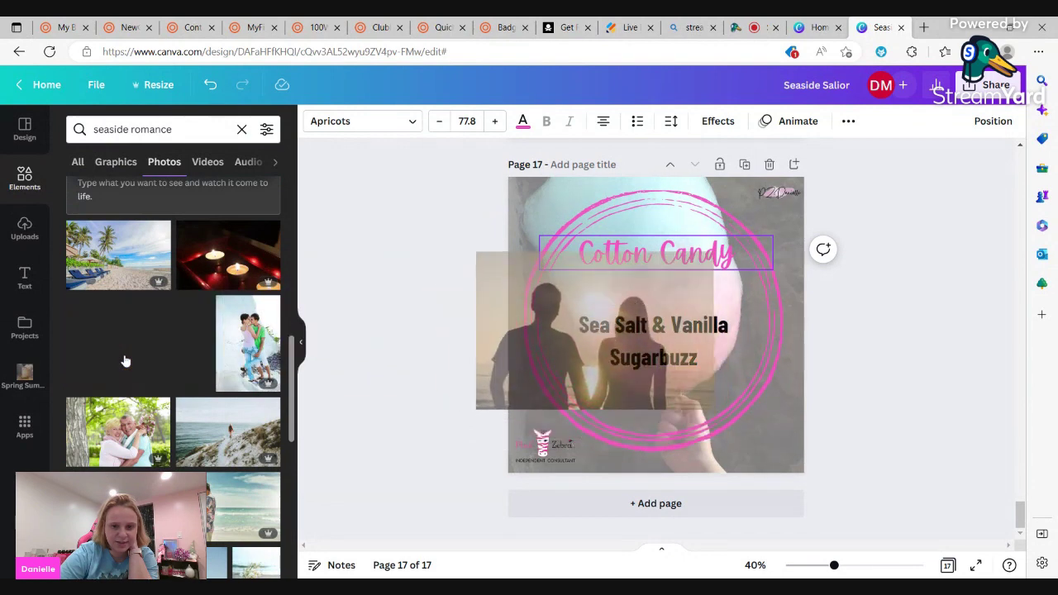
pyautogui.moveTo(532, 306); pyautogui.dragTo(578, 345)
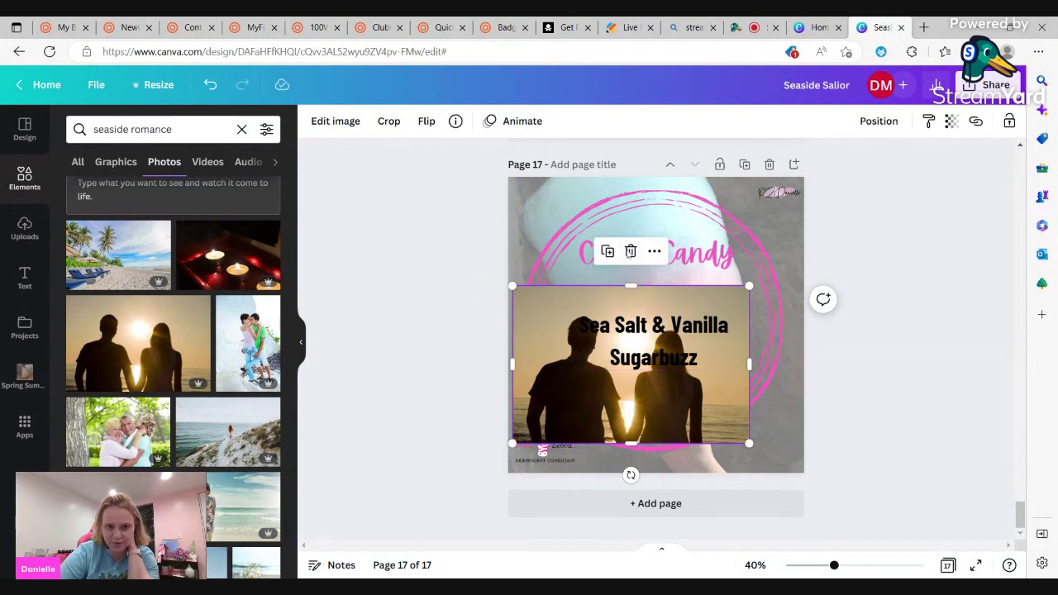
pyautogui.click(629, 251)
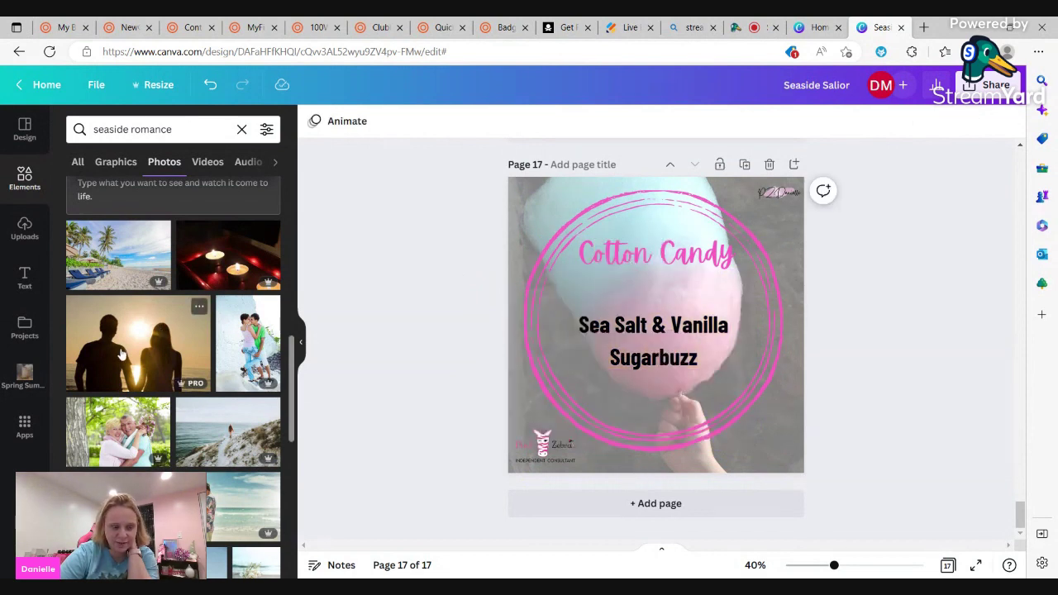
pyautogui.moveTo(121, 354); pyautogui.dragTo(519, 395)
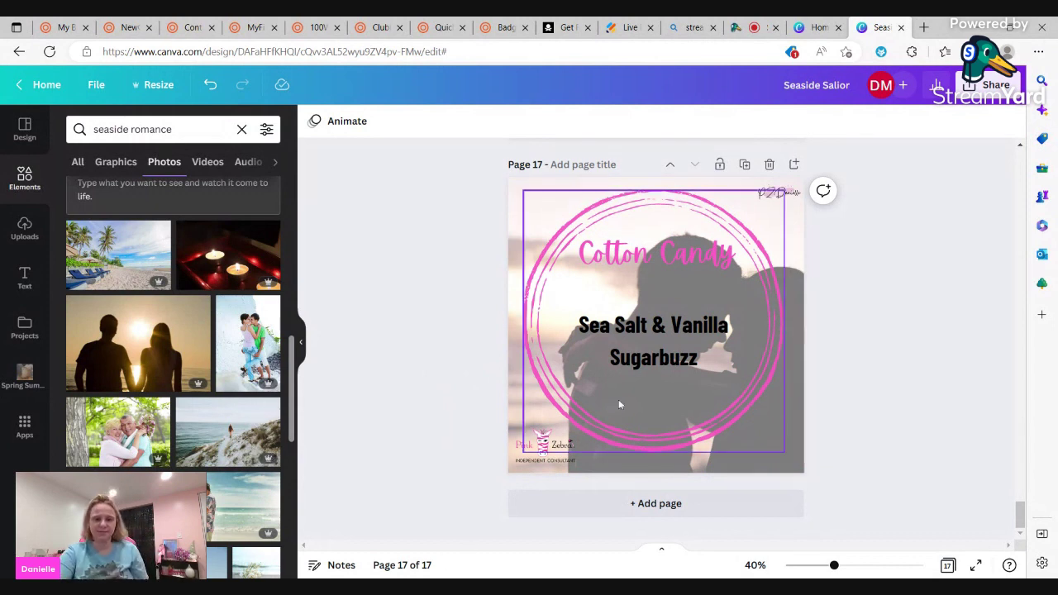
# Retitle page 17 from Cotton Candy to 'Seaside Romance'
pyautogui.click(665, 263)
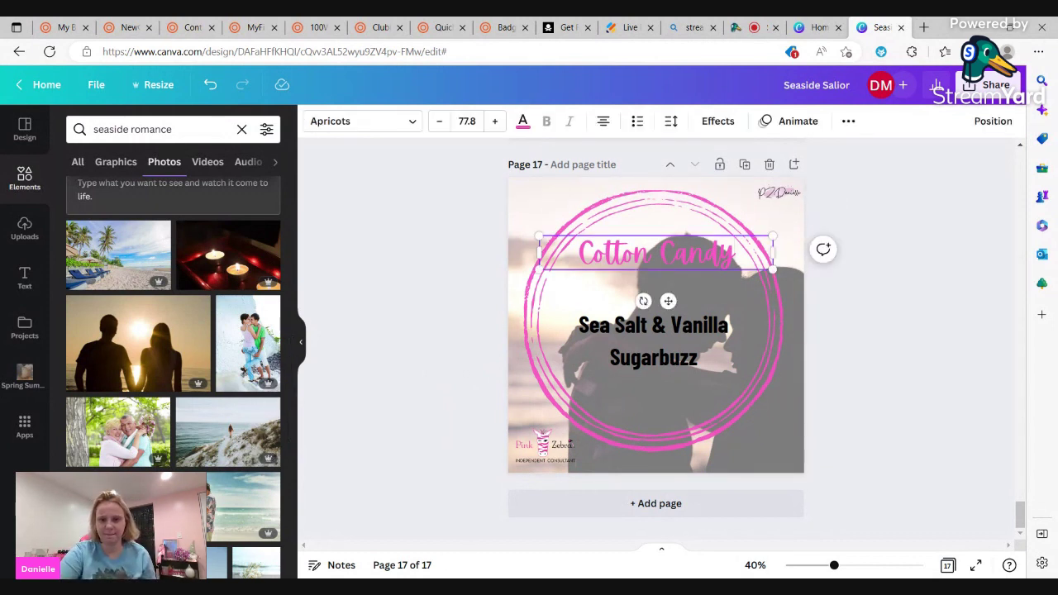
pyautogui.moveTo(734, 253); pyautogui.dragTo(579, 254)
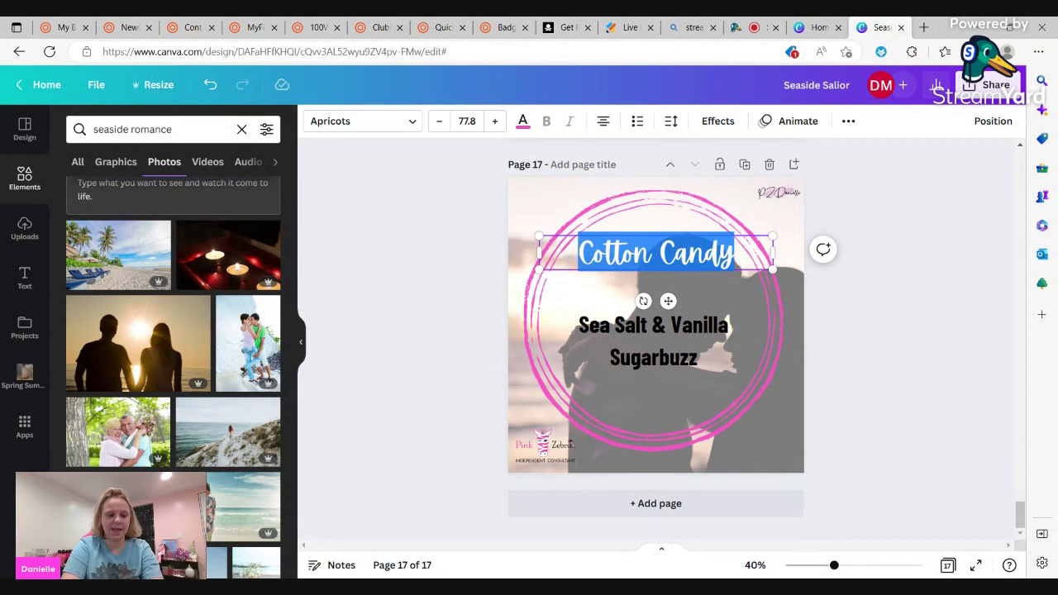
pyautogui.write('Sea')
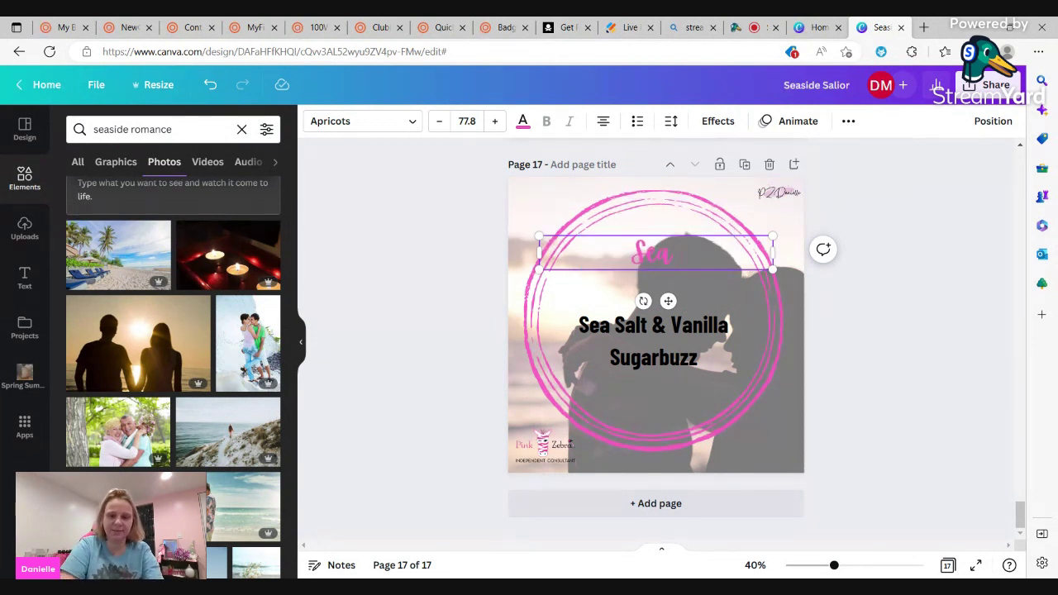
pyautogui.write(' Salt')
pyautogui.press('BackSpace')
pyautogui.press('BackSpace')
pyautogui.press('BackSpace')
pyautogui.press('BackSpace')
pyautogui.press('BackSpace')
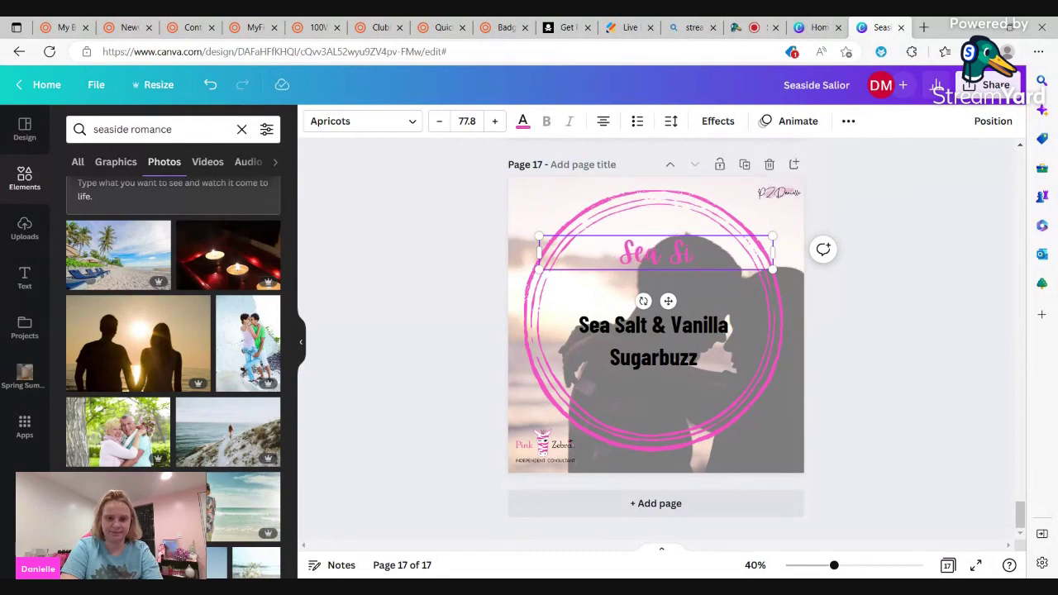
pyautogui.write('side')
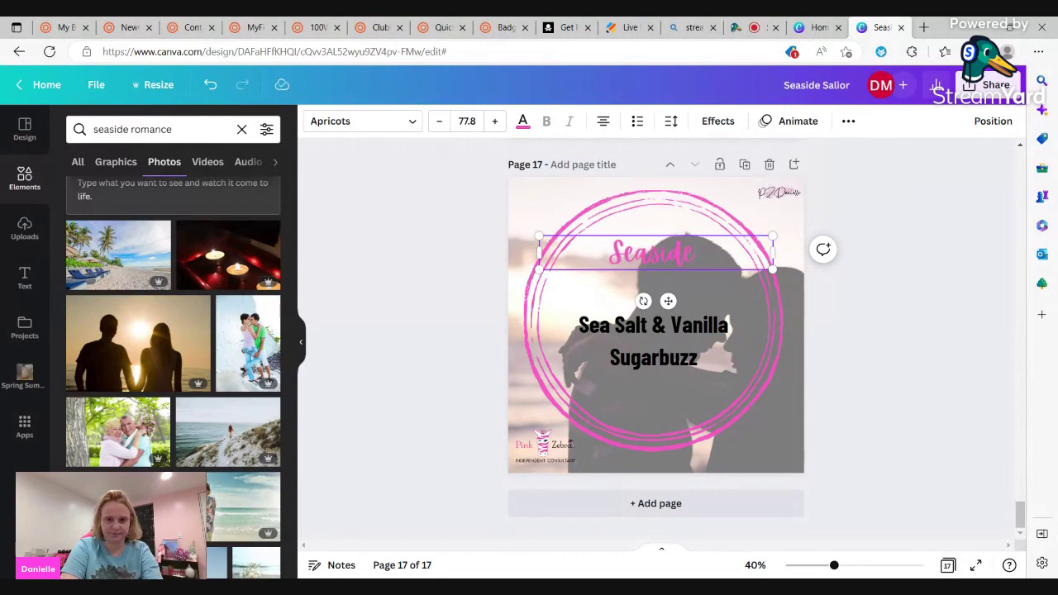
pyautogui.write(' Romace')
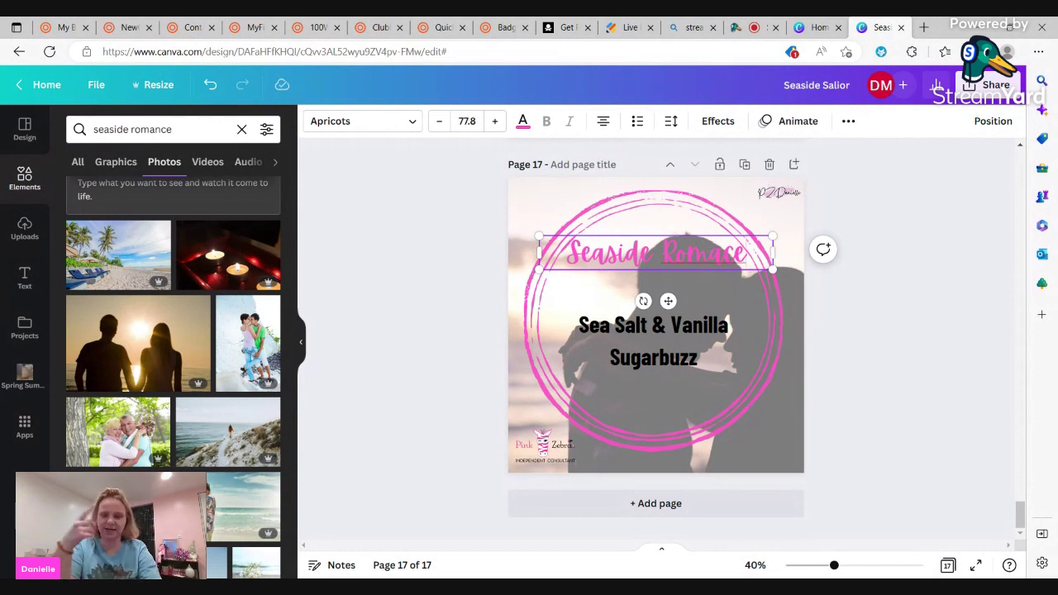
# Replace the list's opening lines with 'Salt Mist + Neroli' and 'Manly Man'
pyautogui.click(640, 337)
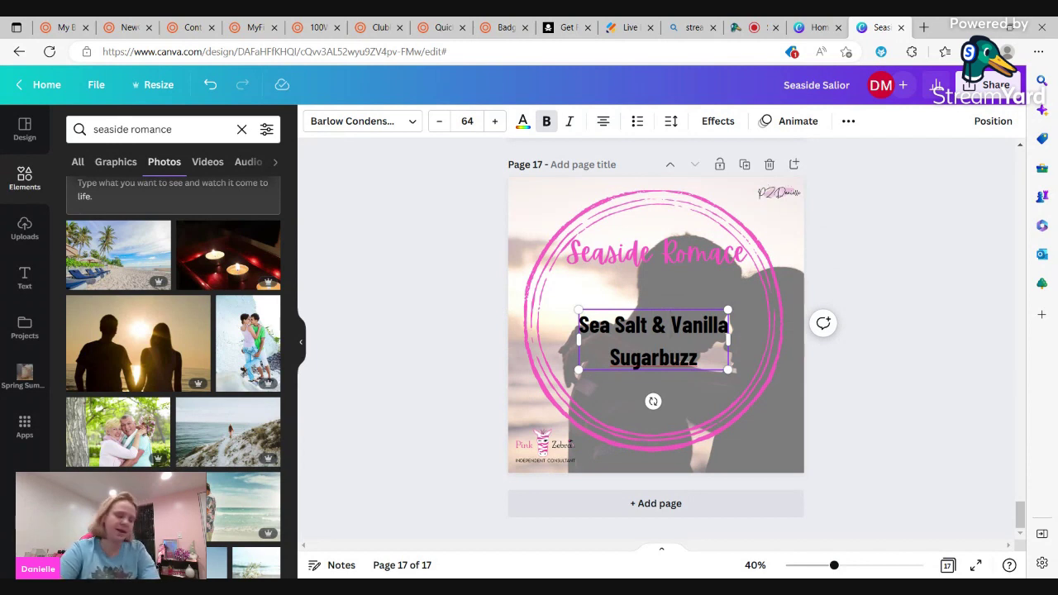
pyautogui.moveTo(719, 325); pyautogui.dragTo(589, 325)
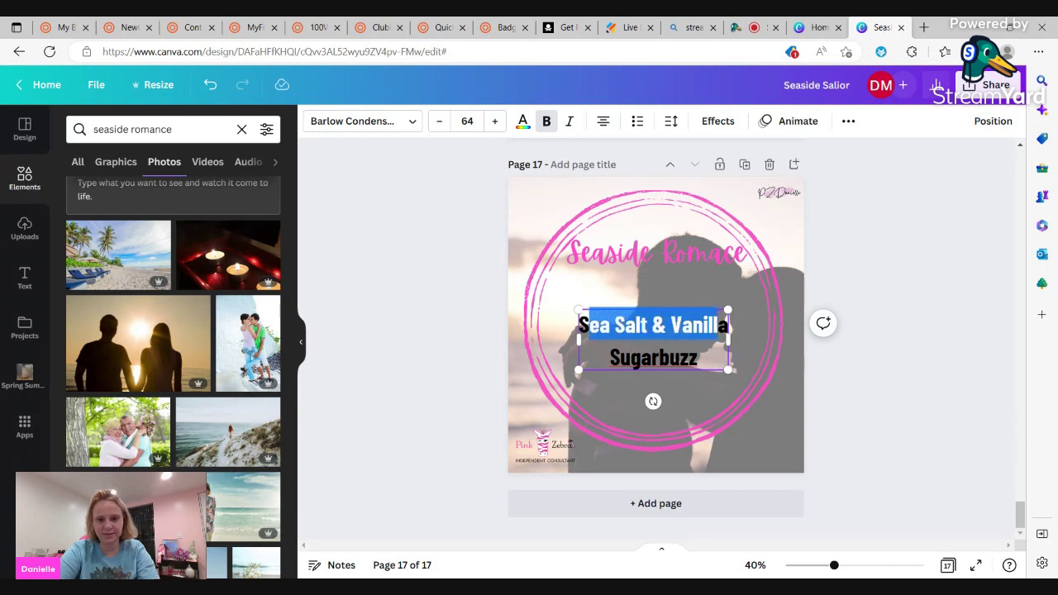
pyautogui.press('BackSpace')
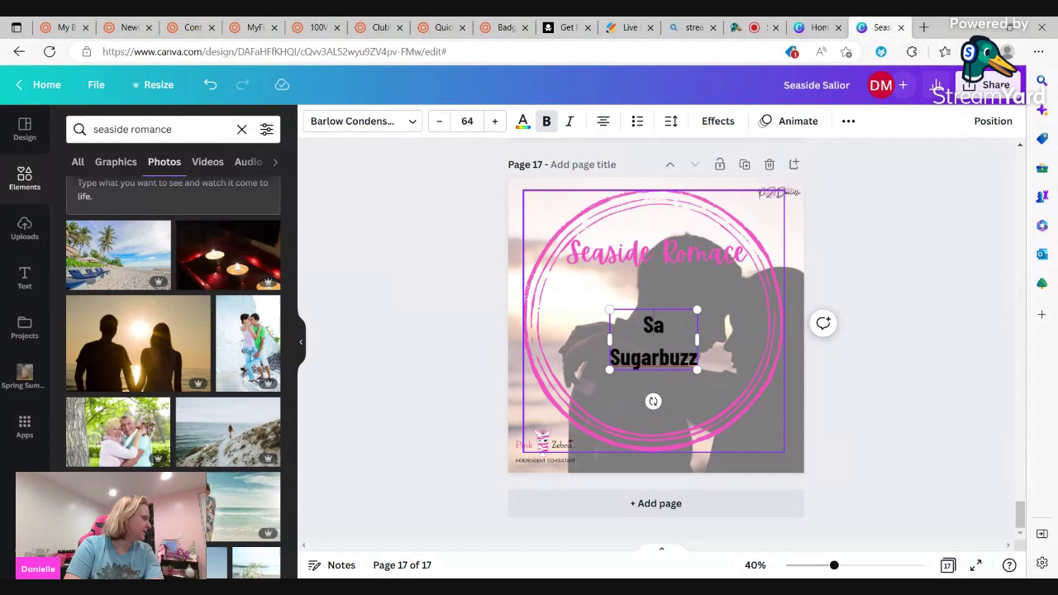
pyautogui.press('BackSpace')
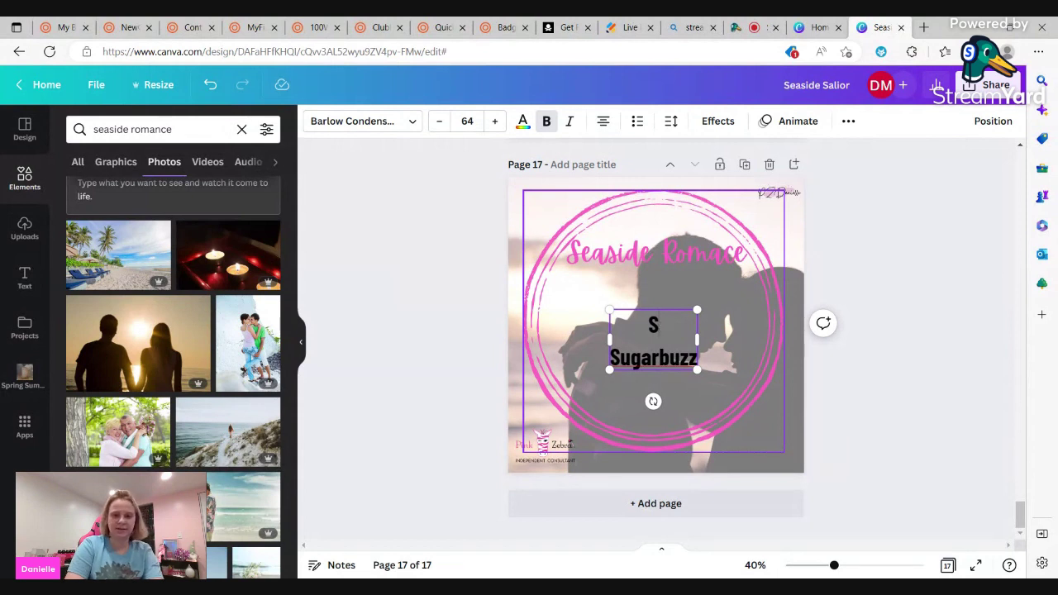
pyautogui.write('alt Mi')
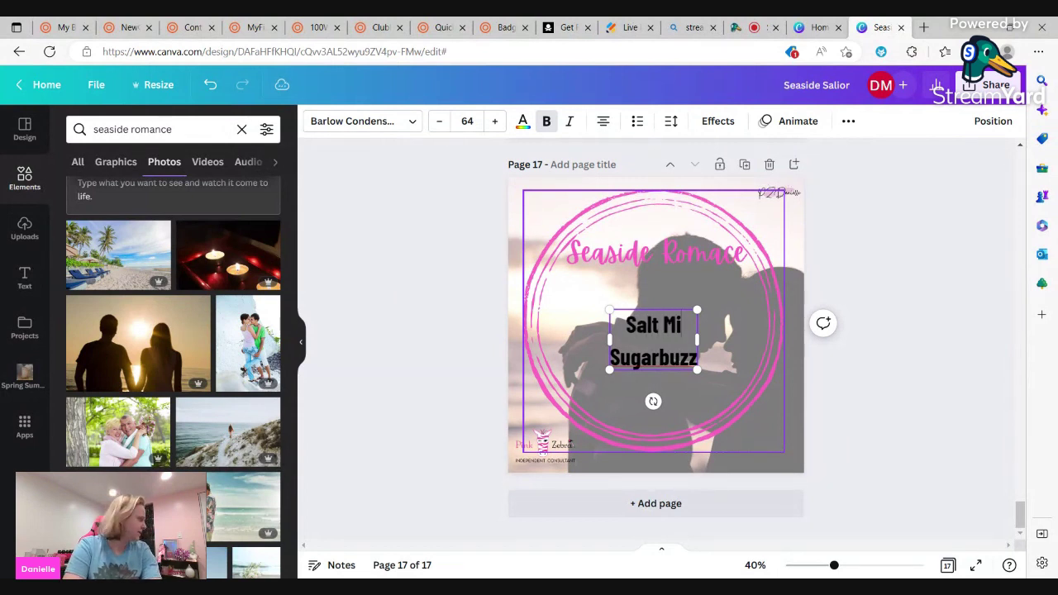
pyautogui.write('st')
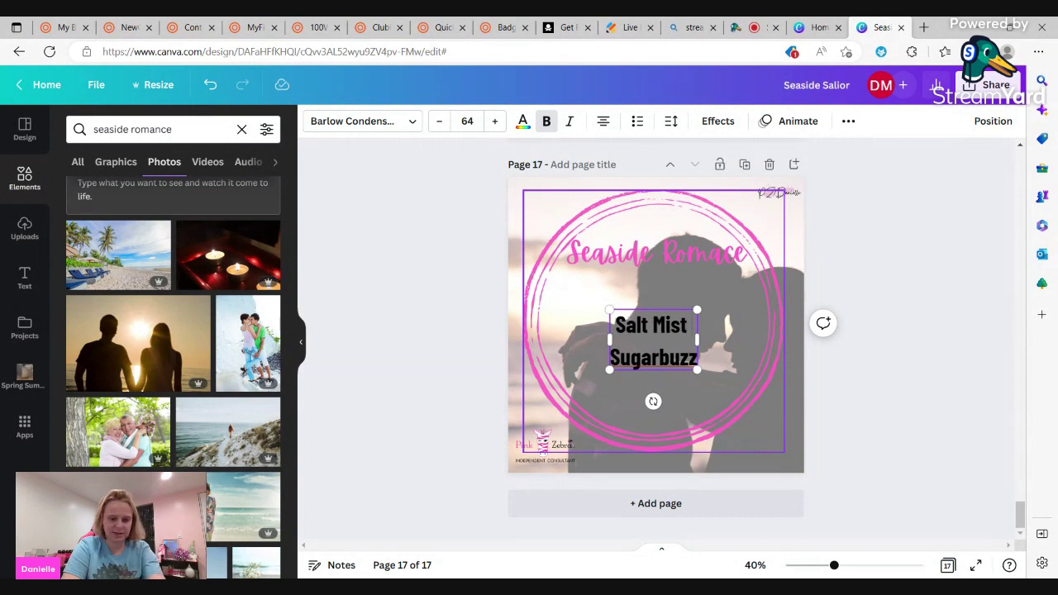
pyautogui.write(' +')
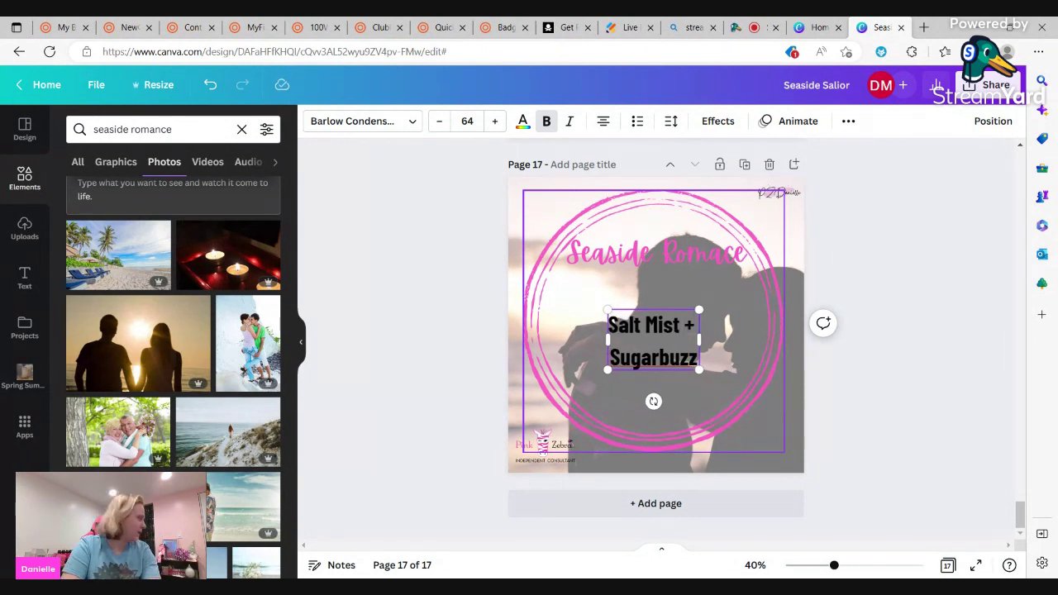
pyautogui.write(' Ner')
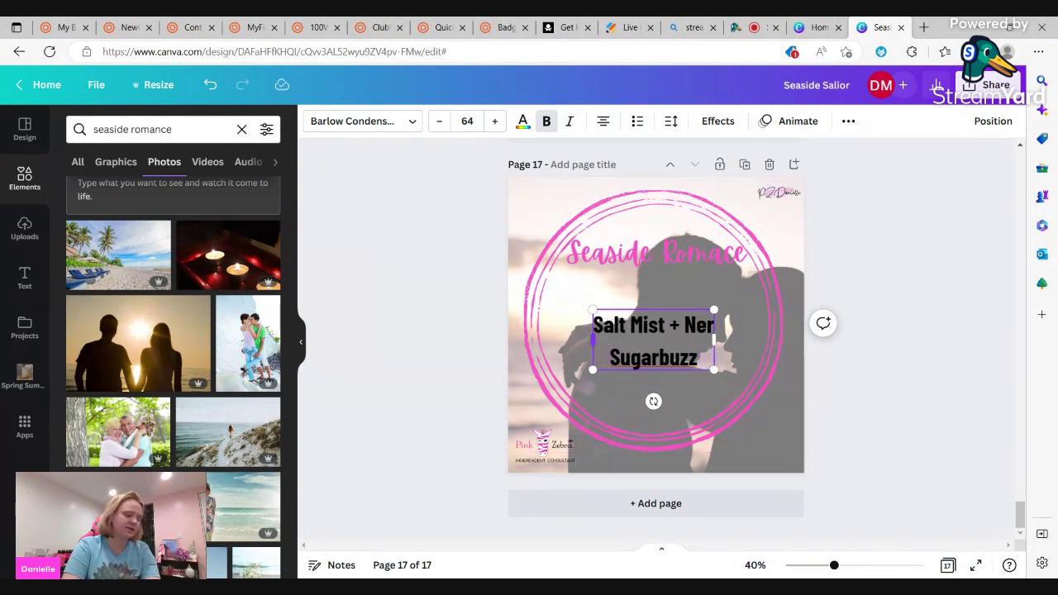
pyautogui.write('oli')
pyautogui.press('Return')
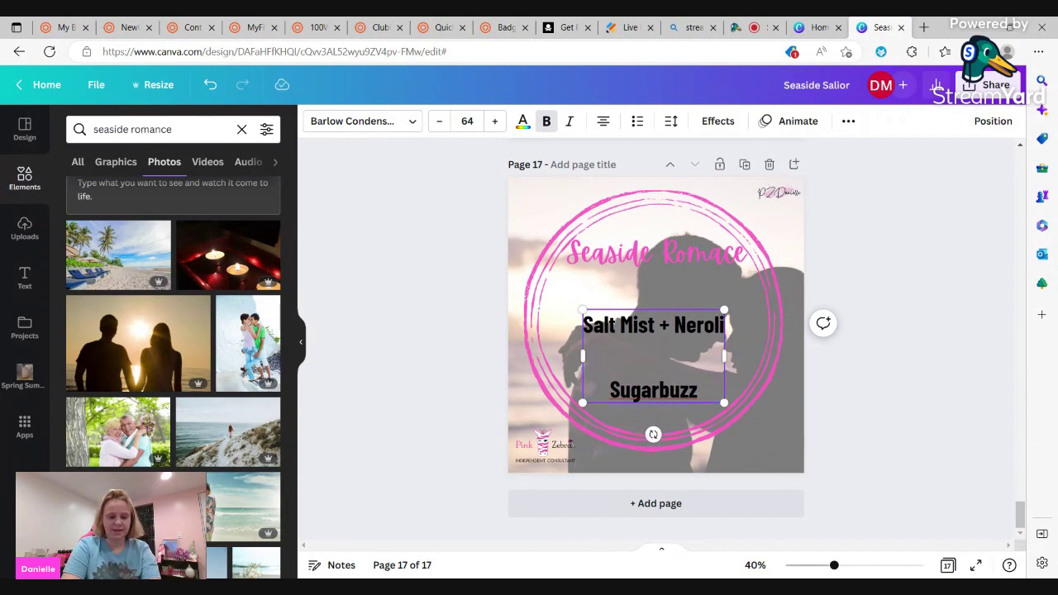
pyautogui.write('Manly Su')
pyautogui.press('BackSpace')
pyautogui.write('y')
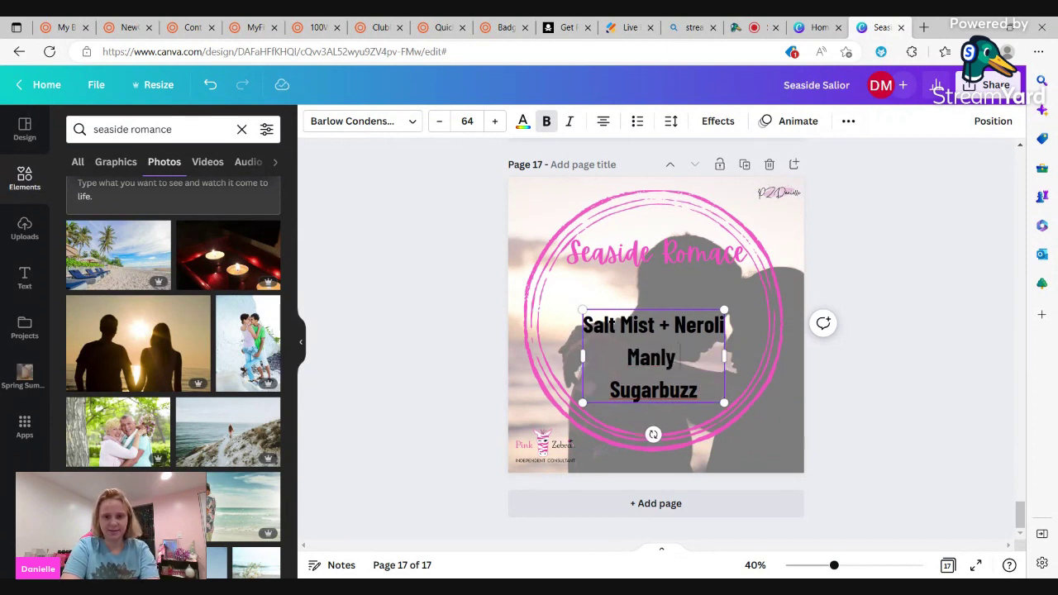
pyautogui.write(' Man')
# Make the third list line 'Pink Peony', dropping Sugarbuzz
pyautogui.press('Return')
pyautogui.write('S')
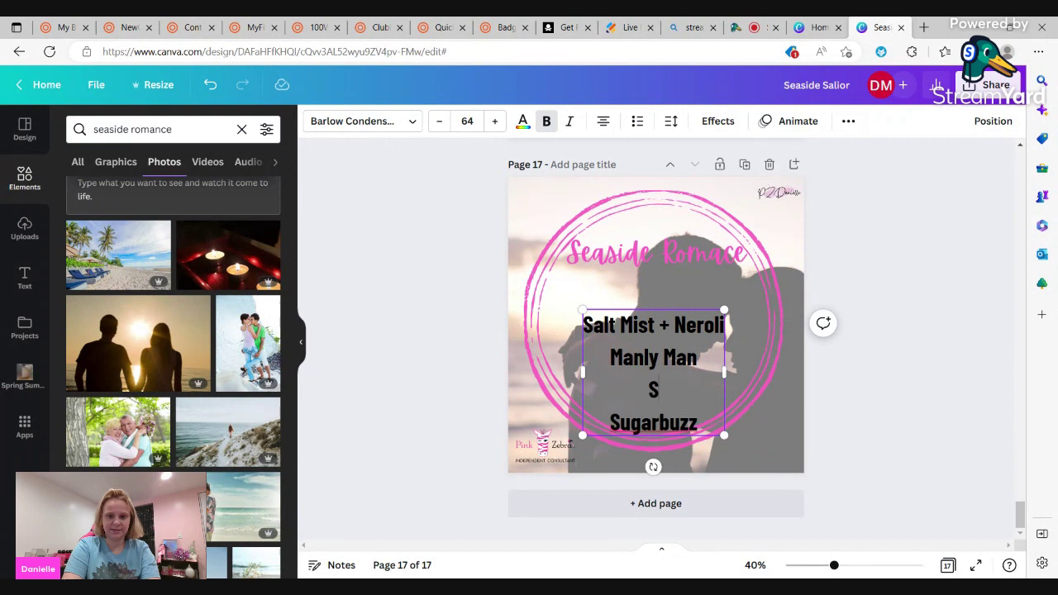
pyautogui.write('ummer')
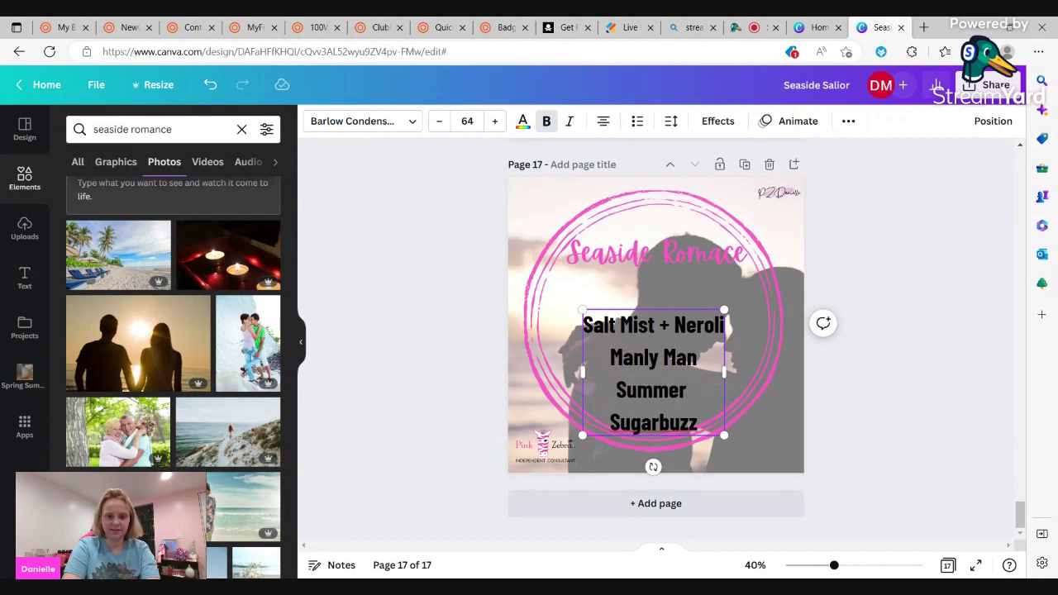
pyautogui.write(' Romace')
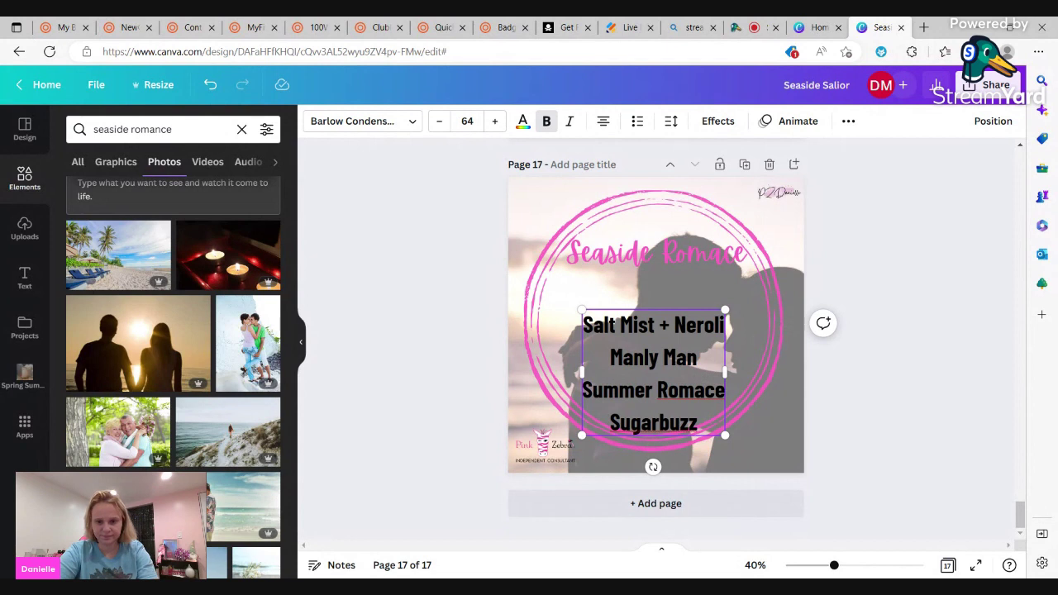
pyautogui.moveTo(583, 390); pyautogui.dragTo(698, 422)
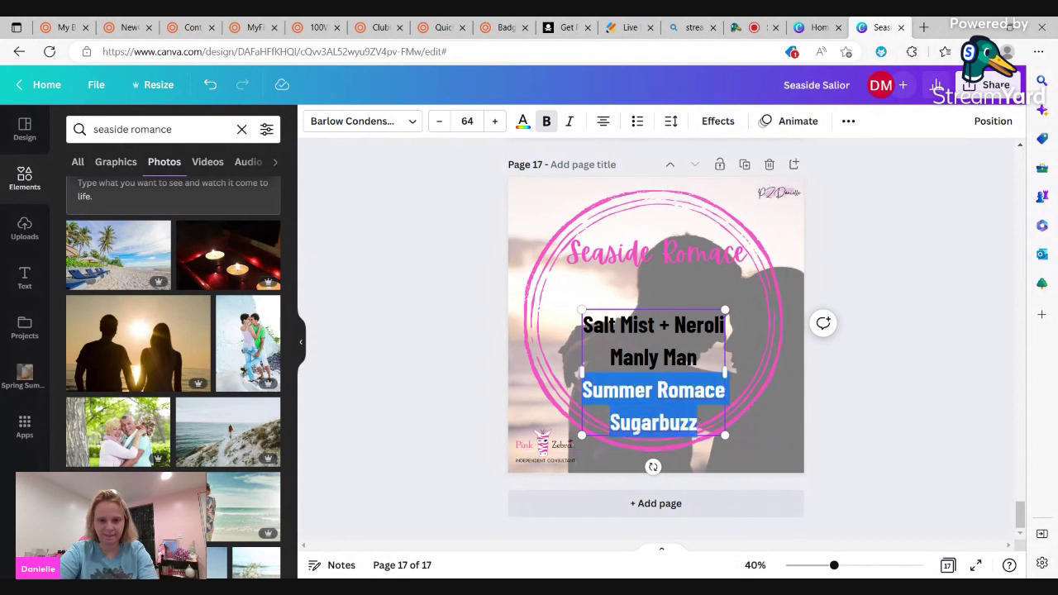
pyautogui.write('P')
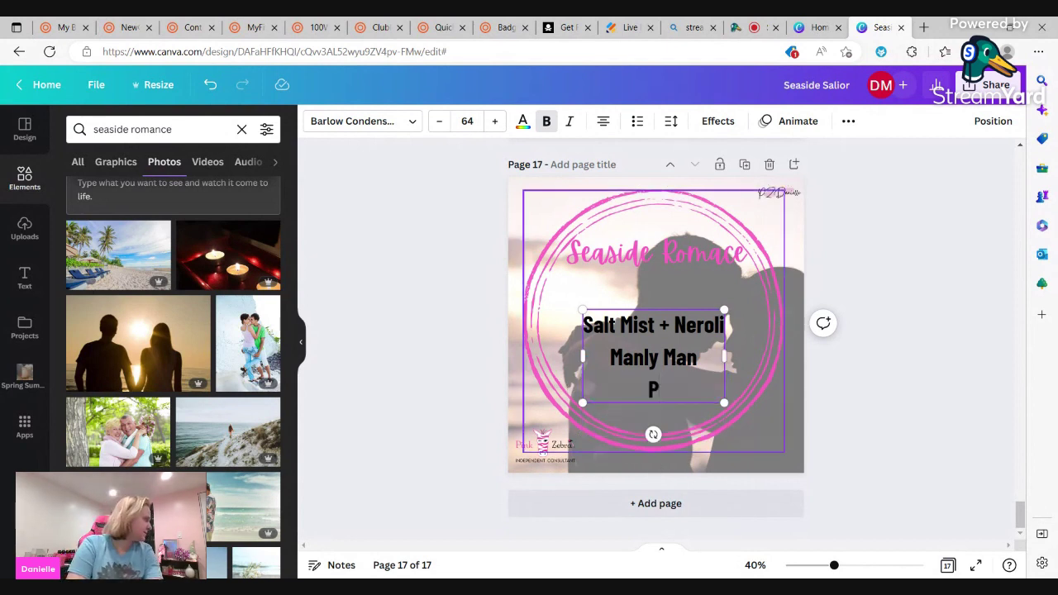
pyautogui.write('ink ')
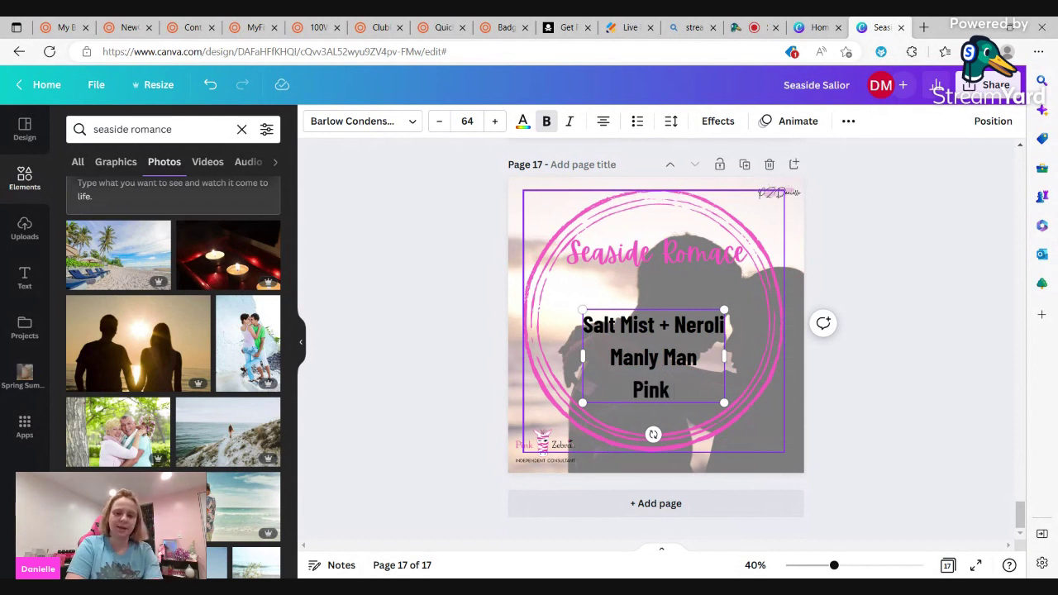
pyautogui.write('{P')
pyautogui.press('BackSpace')
pyautogui.press('BackSpace')
pyautogui.write('P')
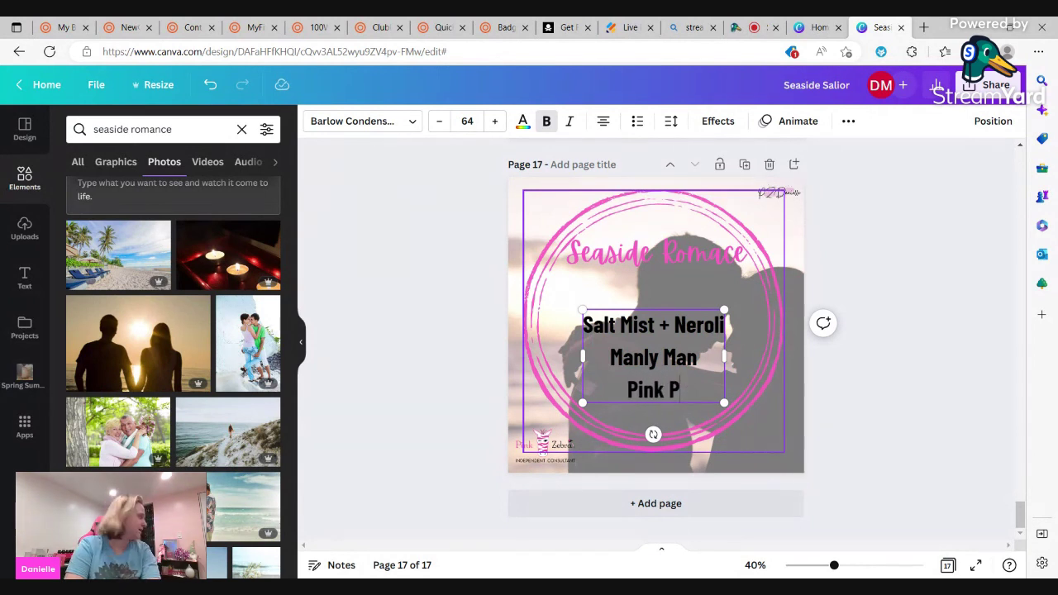
pyautogui.write('eony')
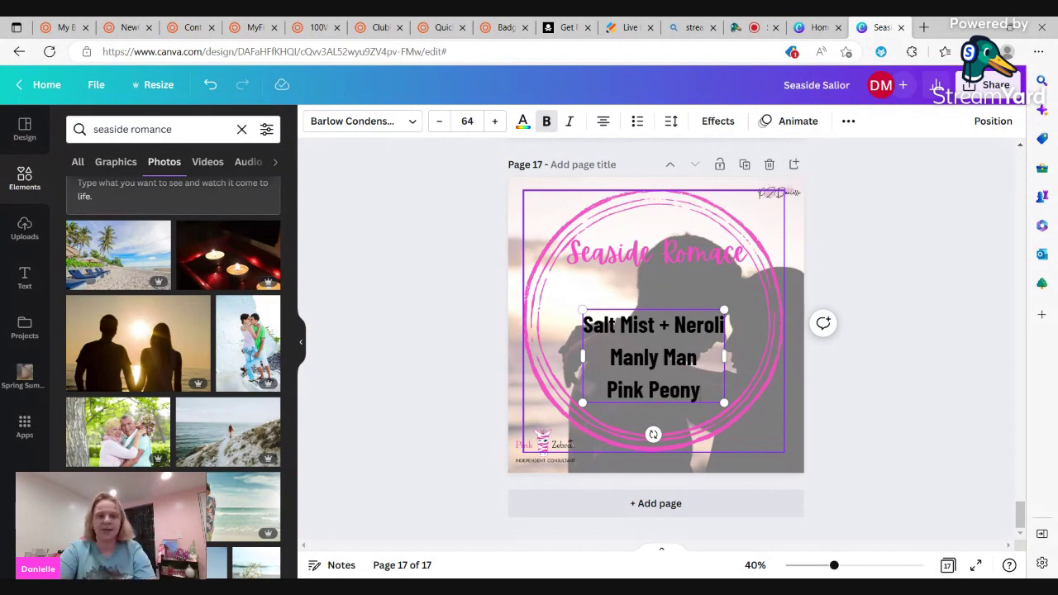
# Duplicate the Seaside Romance page as page 18 and make its first lines 'Summer Romance' and 'Manly Man'
pyautogui.click(743, 166)
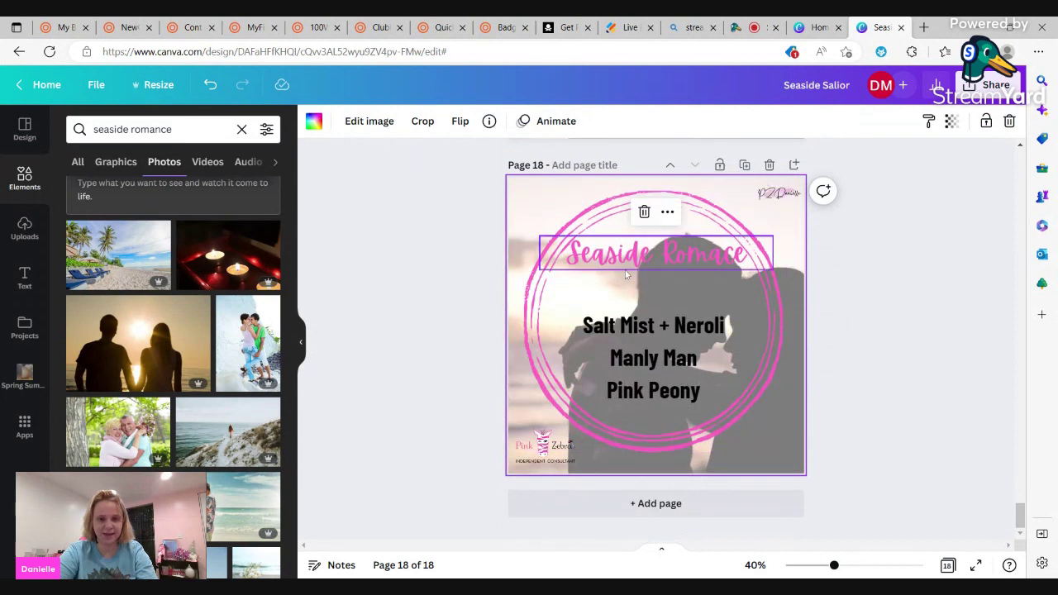
pyautogui.click(649, 331)
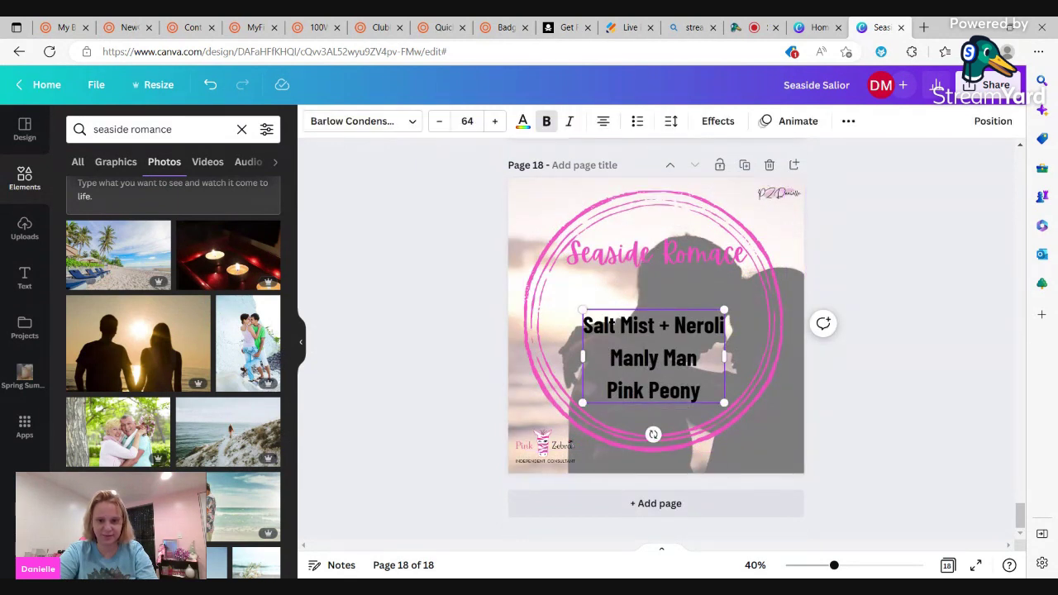
pyautogui.moveTo(723, 325); pyautogui.dragTo(579, 323)
pyautogui.write('i')
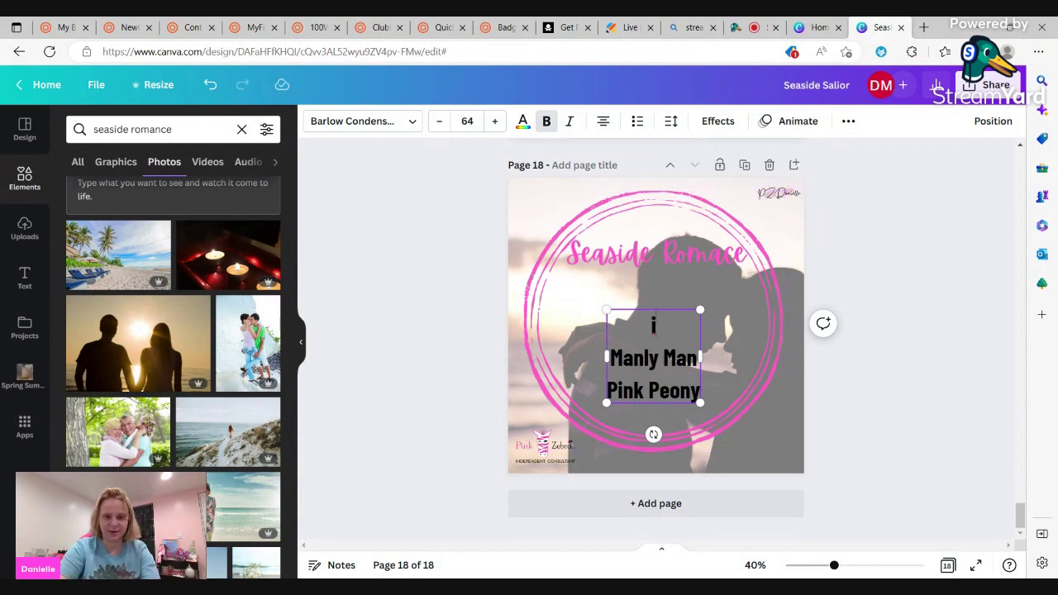
pyautogui.doubleClick(653, 325)
pyautogui.write('Sum')
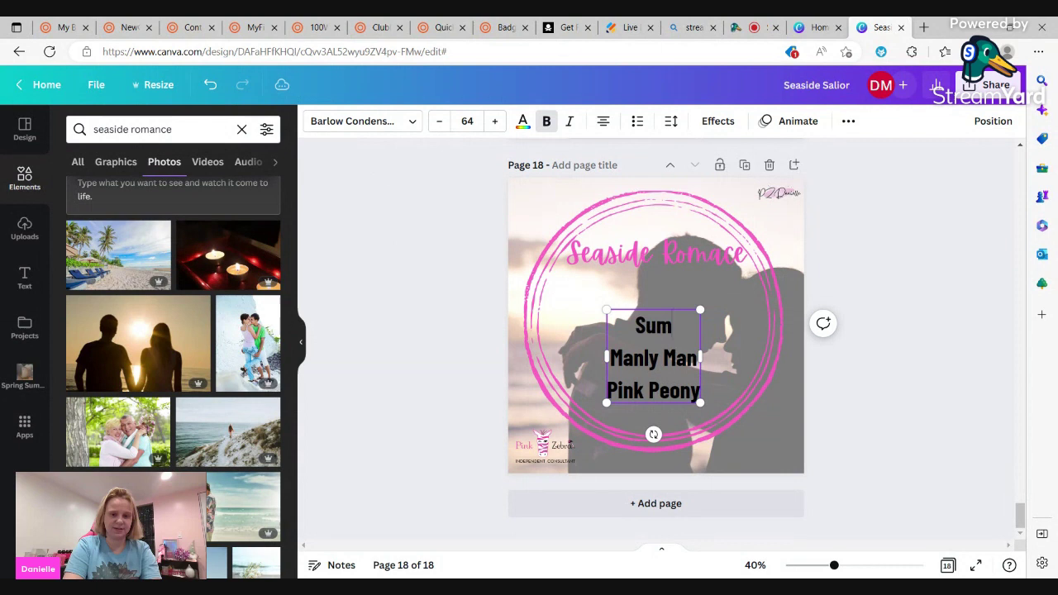
pyautogui.write('mer Romance Ma')
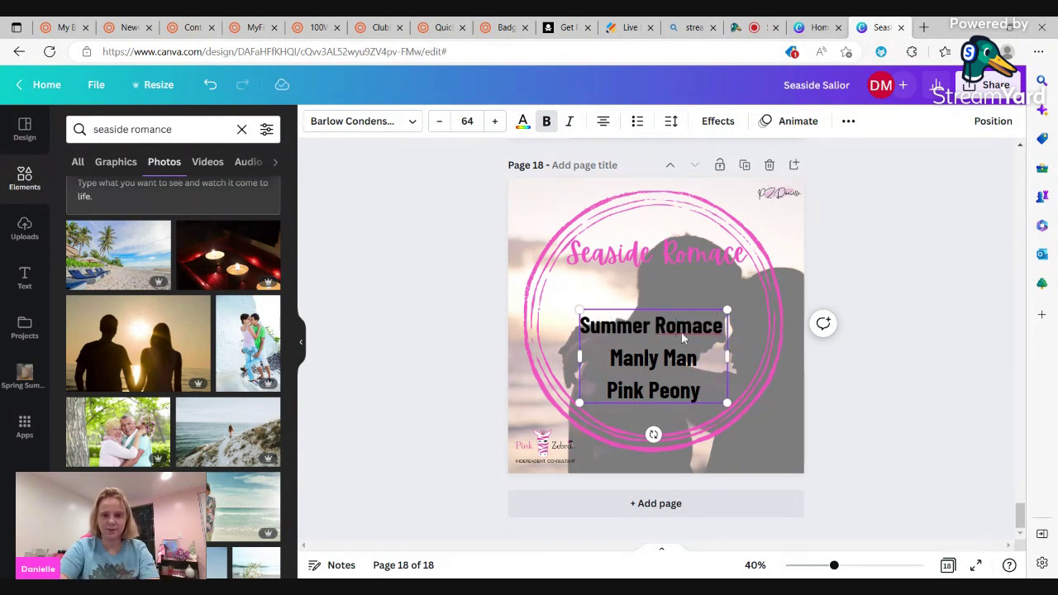
pyautogui.write('n')
pyautogui.moveTo(700, 390); pyautogui.dragTo(606, 390)
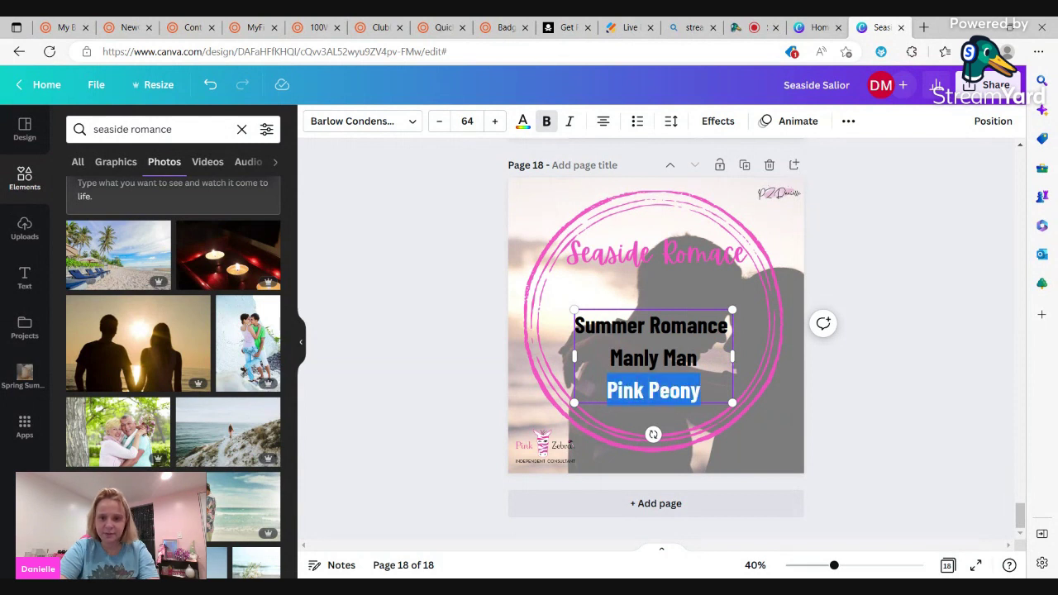
# Replace the Pink Peony line on page 18 with 'White Oak Orchid'
pyautogui.click(727, 247)
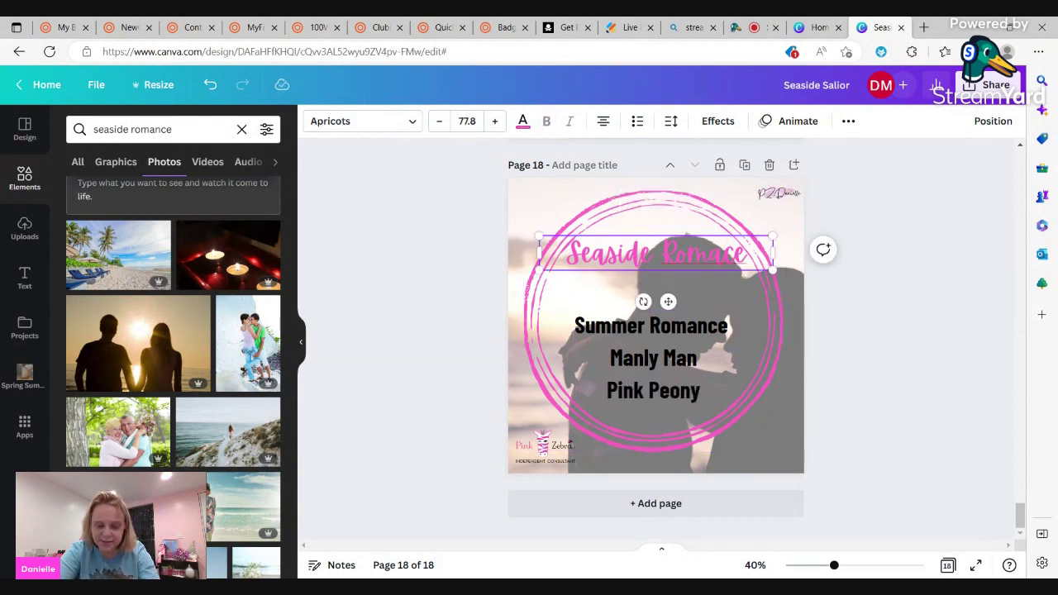
pyautogui.scroll(5, 656, 339)
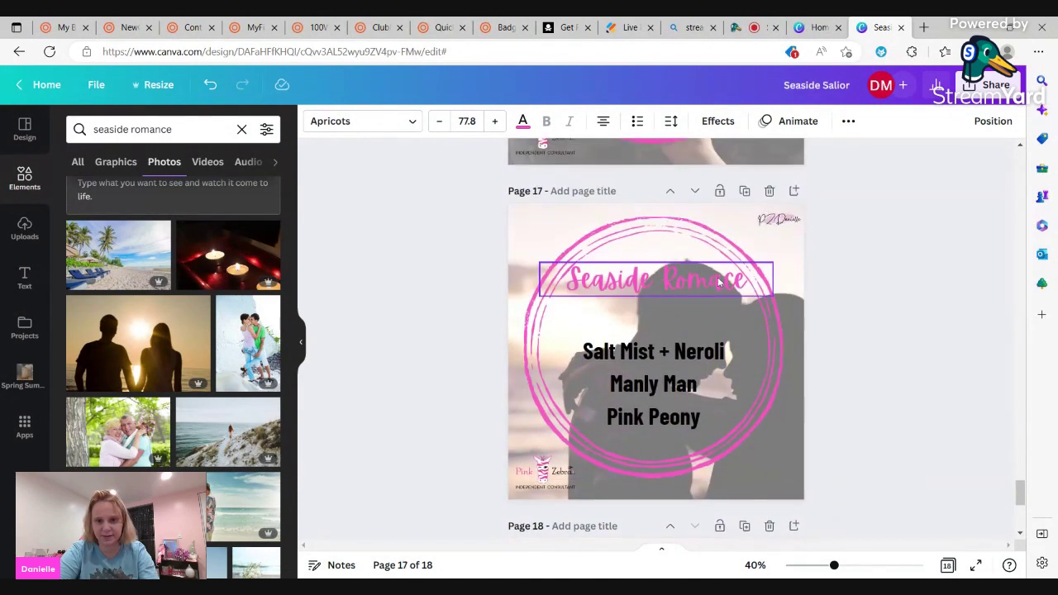
pyautogui.click(655, 280)
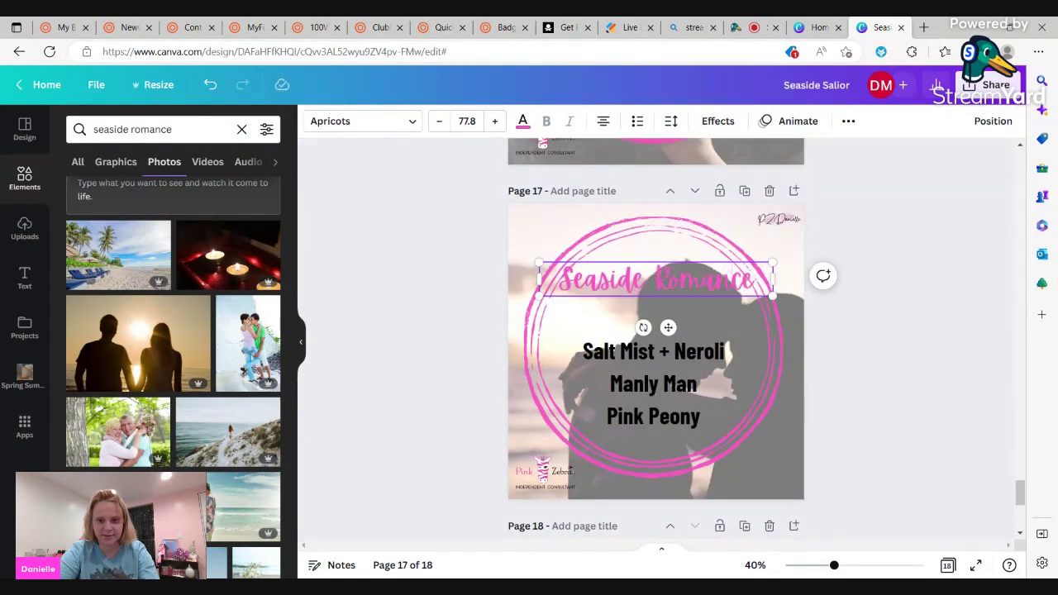
pyautogui.scroll(-5, 668, 329)
pyautogui.click(669, 329)
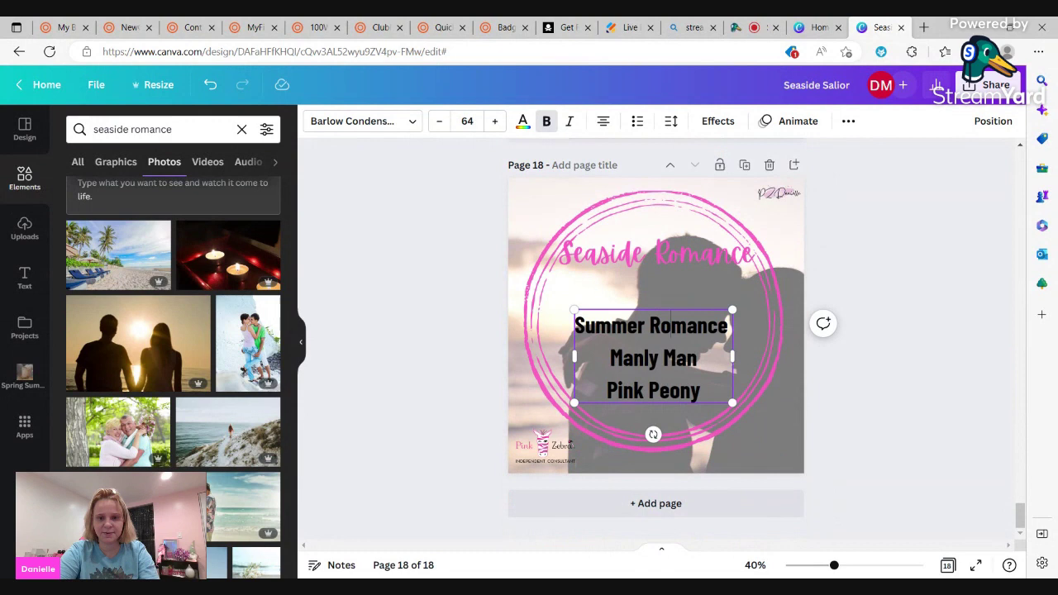
pyautogui.moveTo(701, 391); pyautogui.dragTo(607, 391)
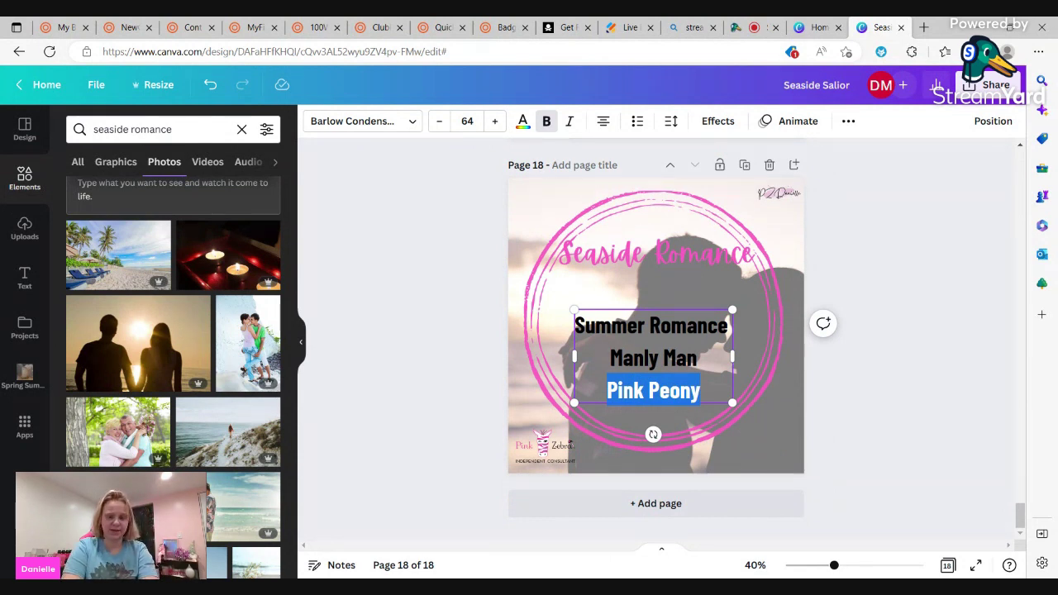
pyautogui.write('Whiye')
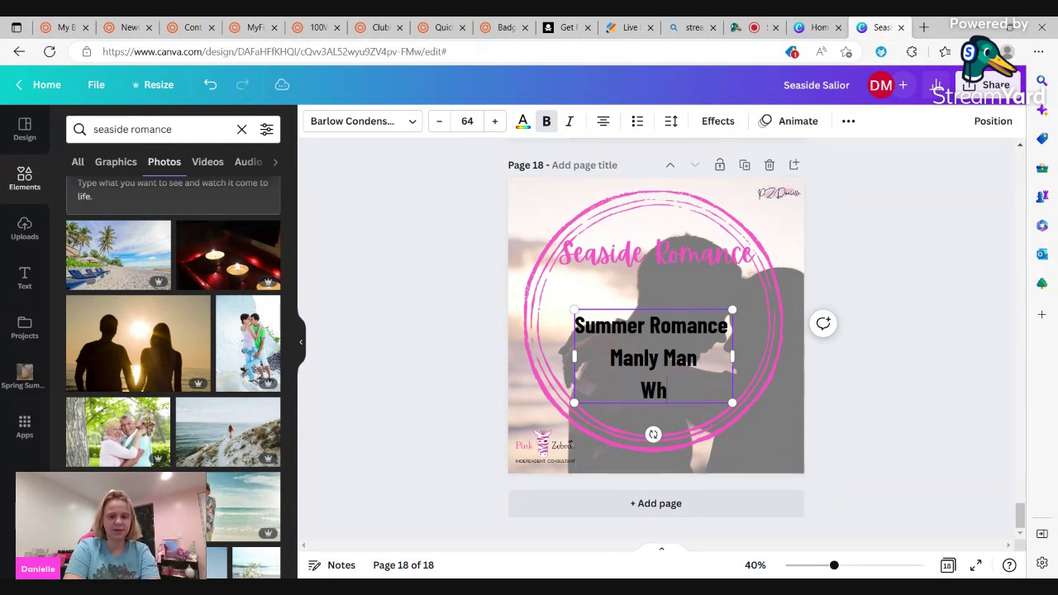
pyautogui.press('BackSpace')
pyautogui.press('BackSpace')
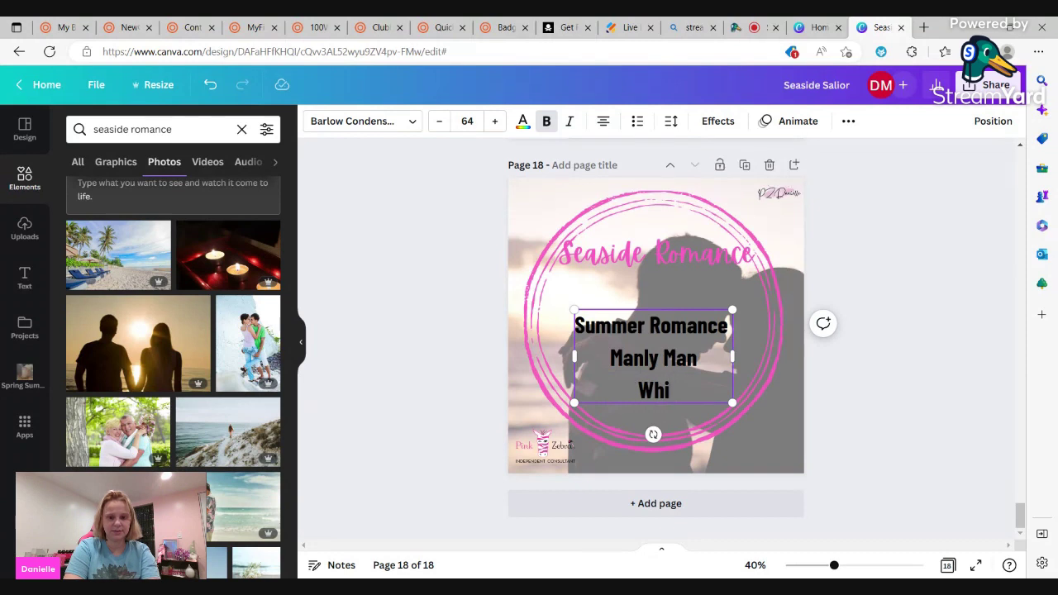
pyautogui.write('te Oak')
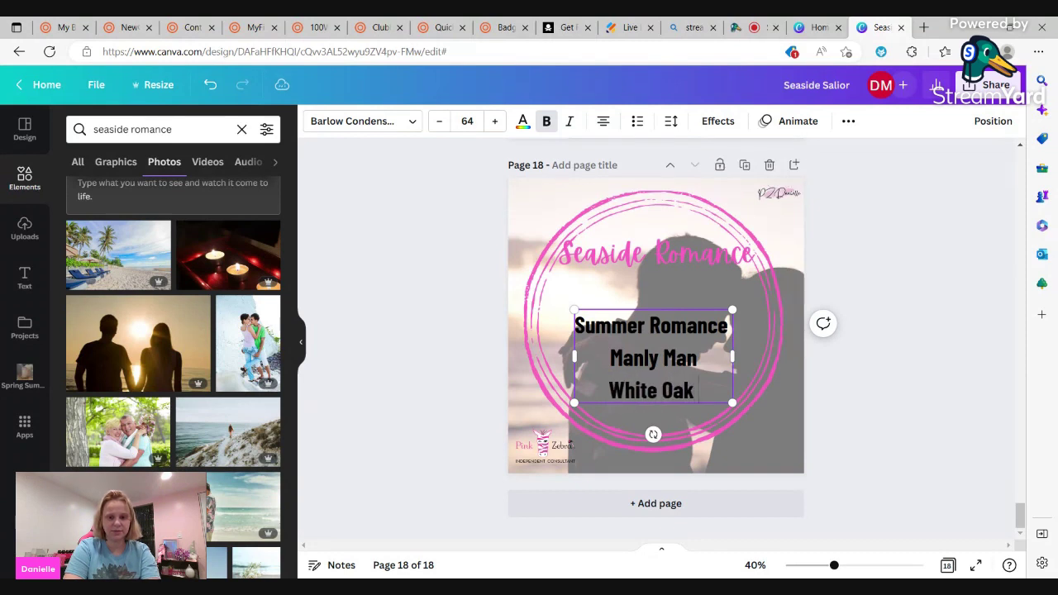
pyautogui.write(' Orice')
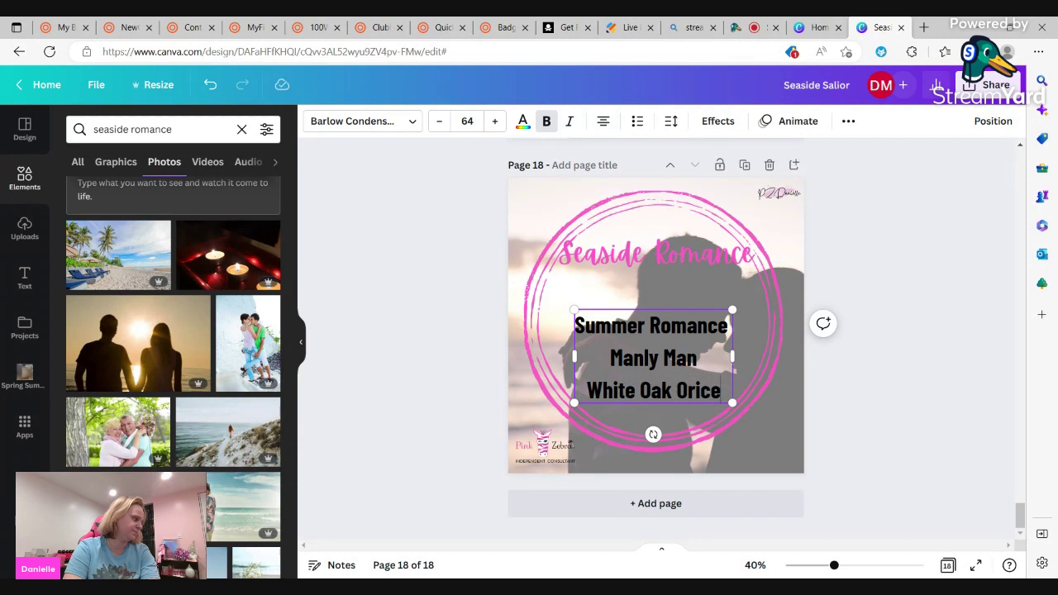
pyautogui.press('BackSpace')
pyautogui.write('d')
pyautogui.press('BackSpace')
pyautogui.press('BackSpace')
pyautogui.press('BackSpace')
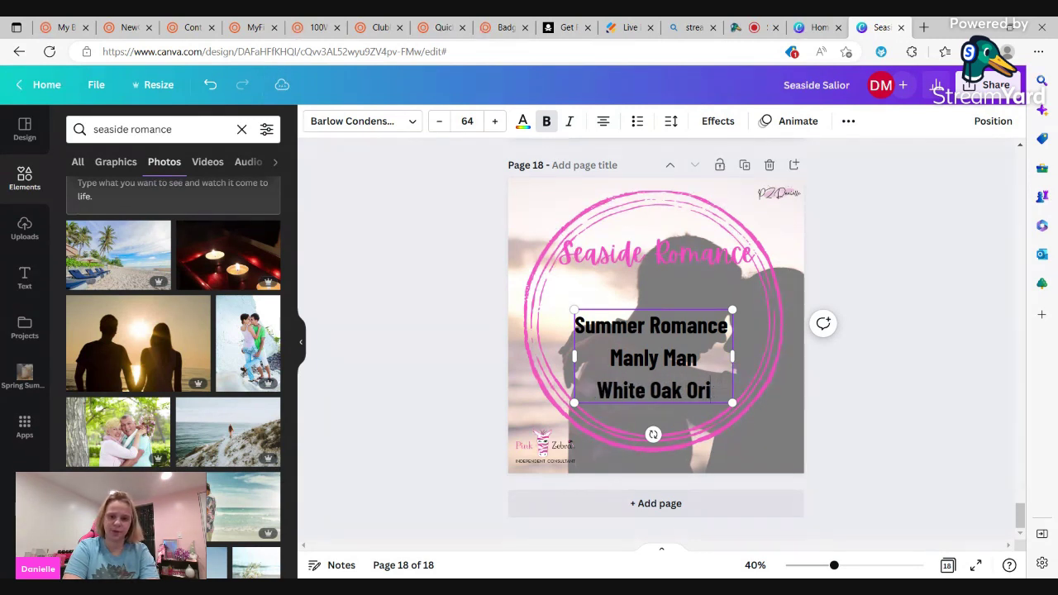
pyautogui.write('ic')
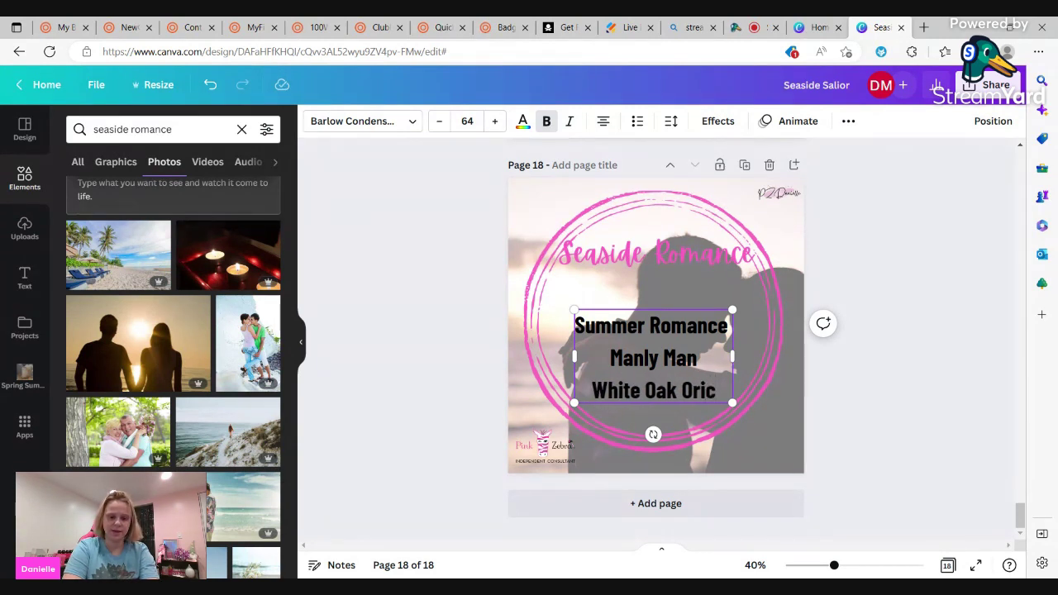
pyautogui.write('d')
# Search photos for 'date night' and make the couple-silhouette city-lights photo page 18's background
pyautogui.click(165, 129)
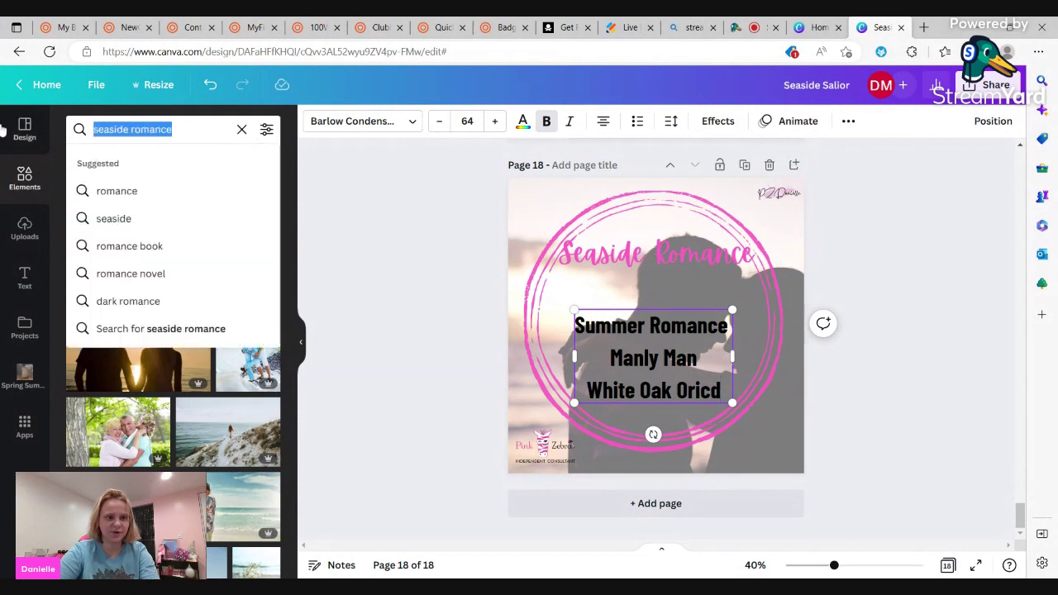
pyautogui.write('dan')
pyautogui.press('BackSpace')
pyautogui.write('te')
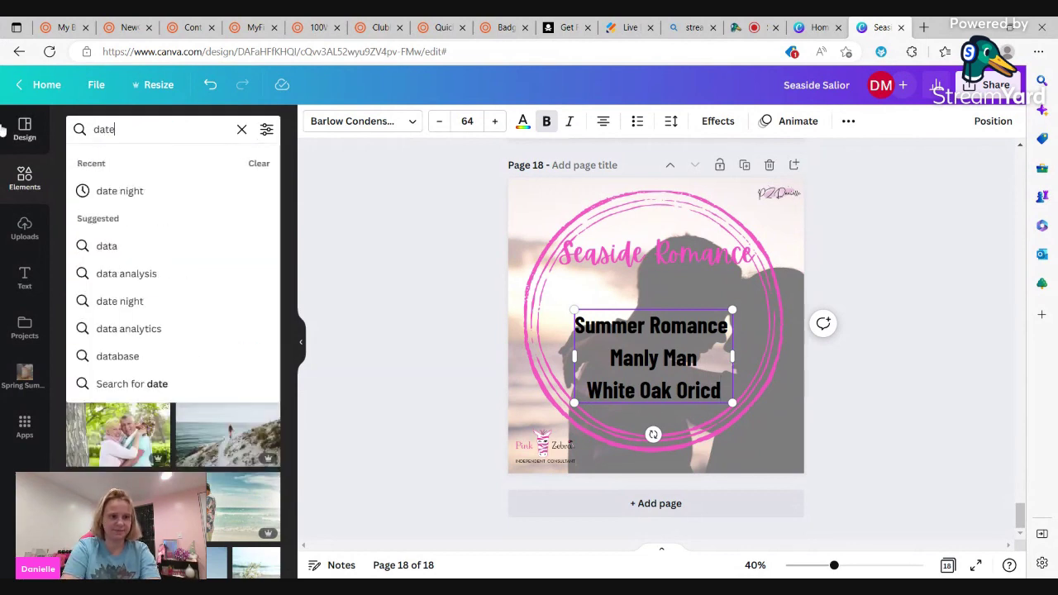
pyautogui.write(' night')
pyautogui.press('Return')
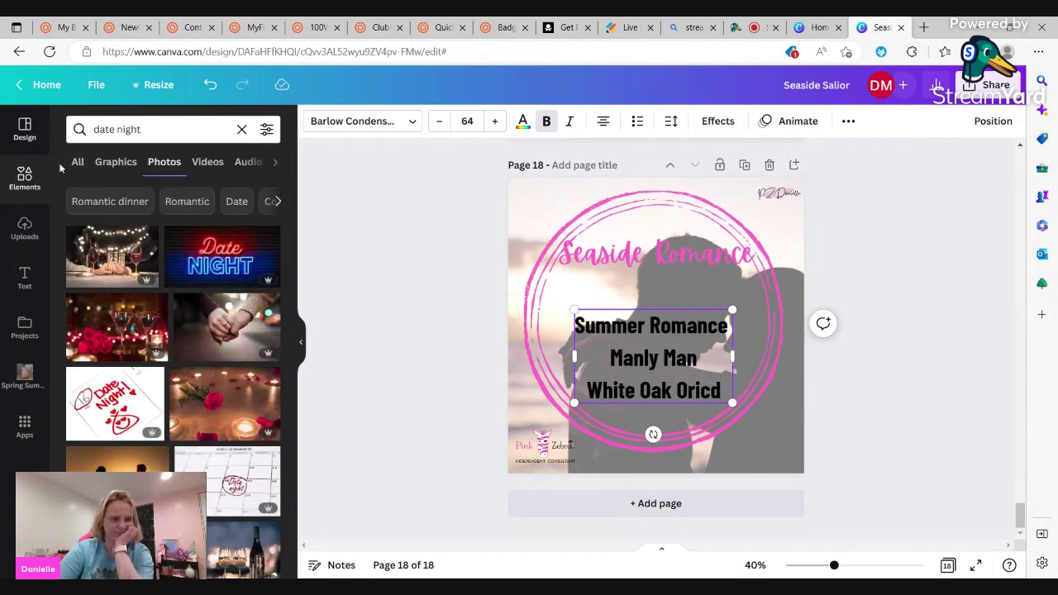
pyautogui.scroll(-3, 71, 413)
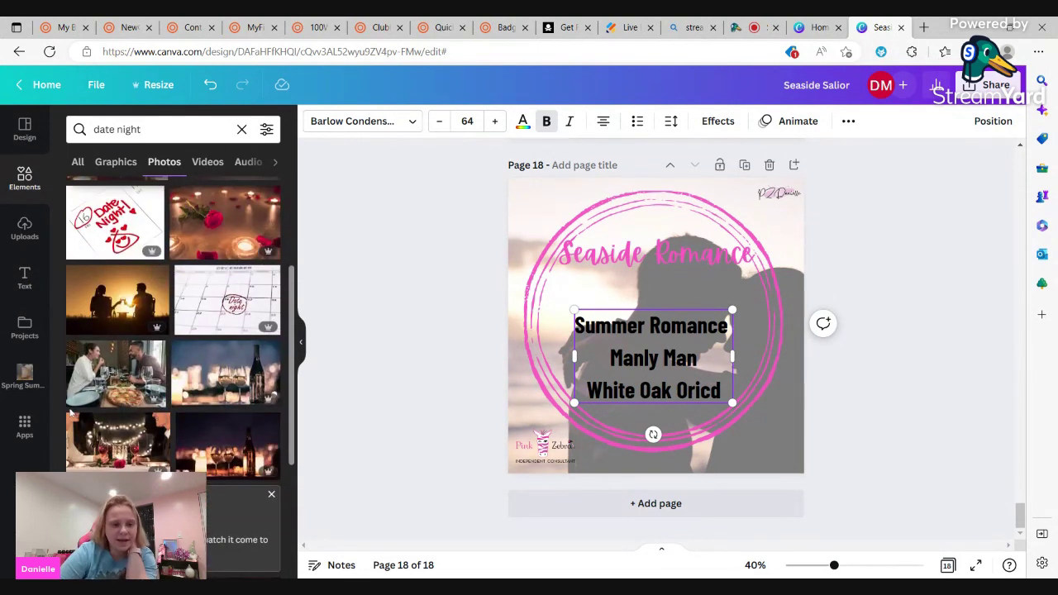
pyautogui.scroll(-3, 116, 423)
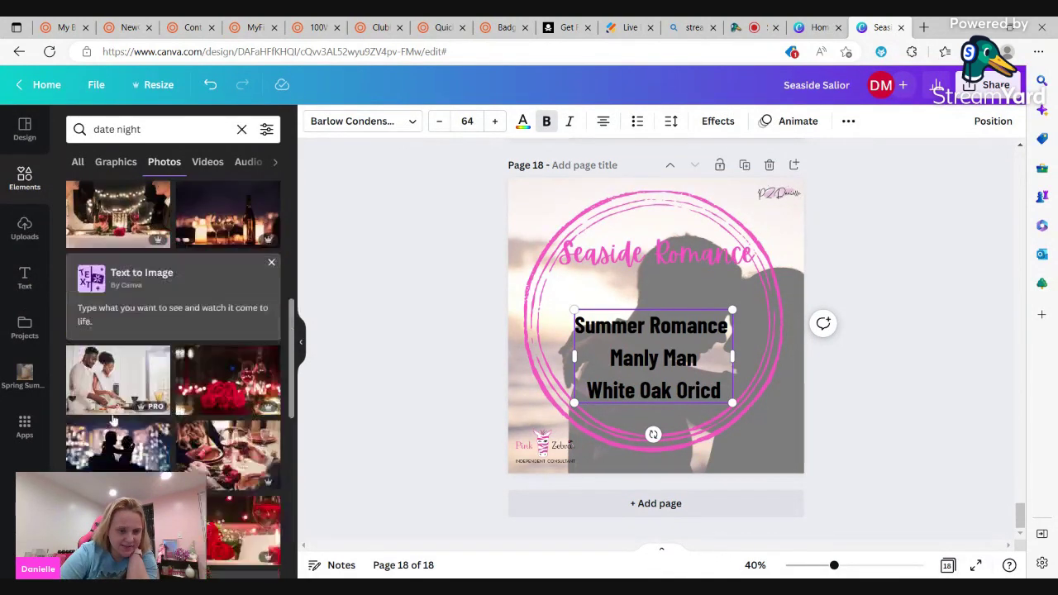
pyautogui.scroll(-1, 113, 421)
pyautogui.scroll(-2, 100, 421)
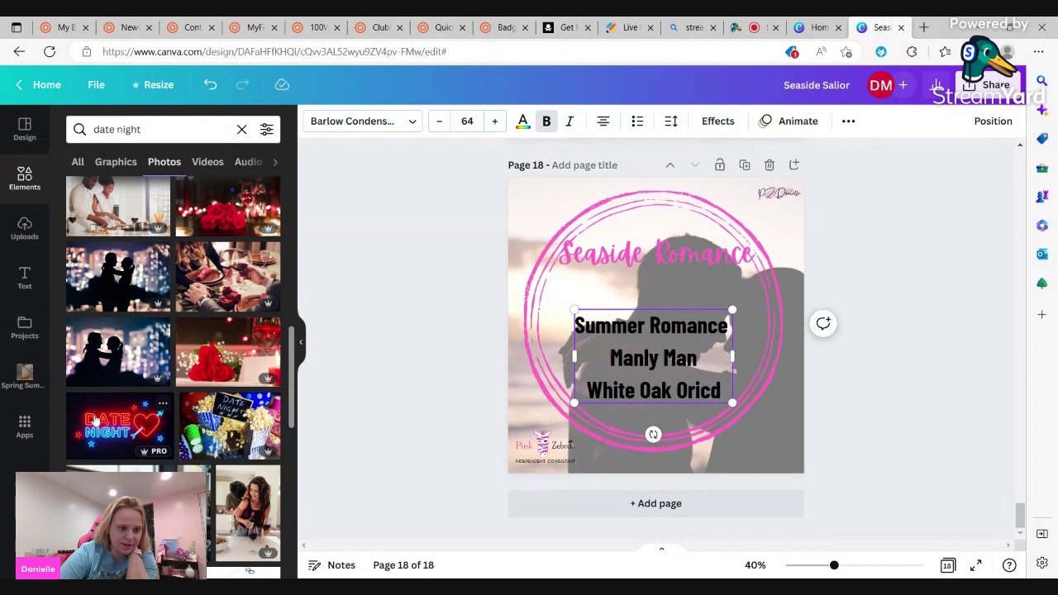
pyautogui.click(129, 280)
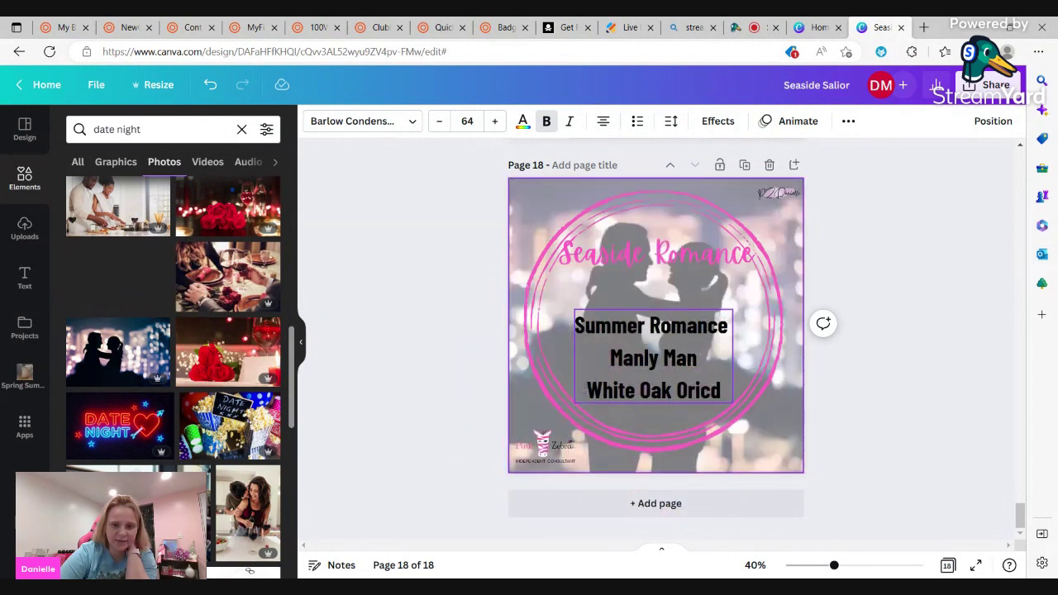
# Replace page 18's 'Seaside Romance' title text with 'Date Night'
pyautogui.click(653, 253)
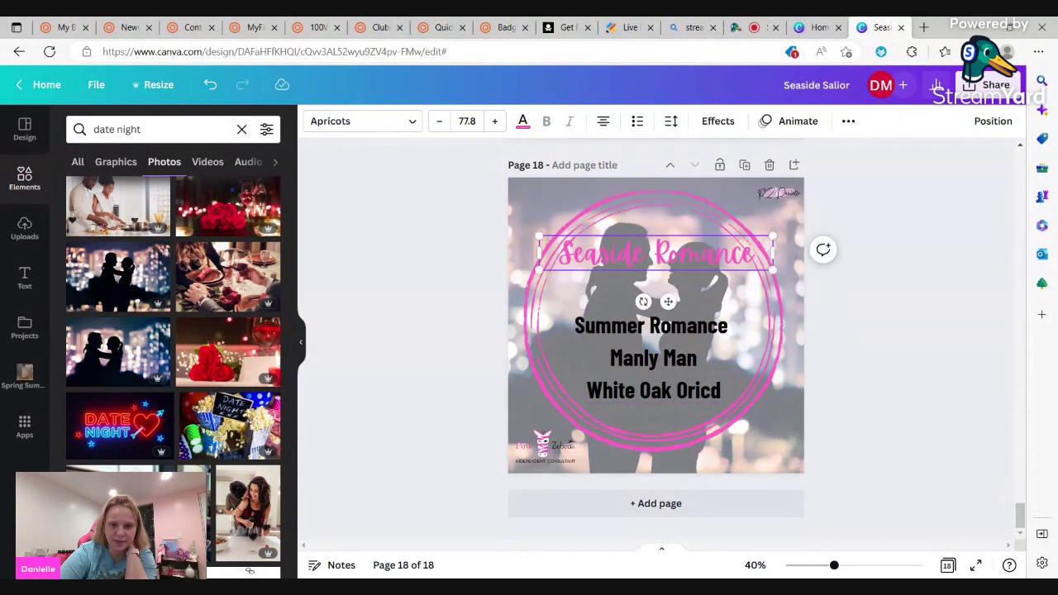
pyautogui.moveTo(754, 253); pyautogui.dragTo(559, 253)
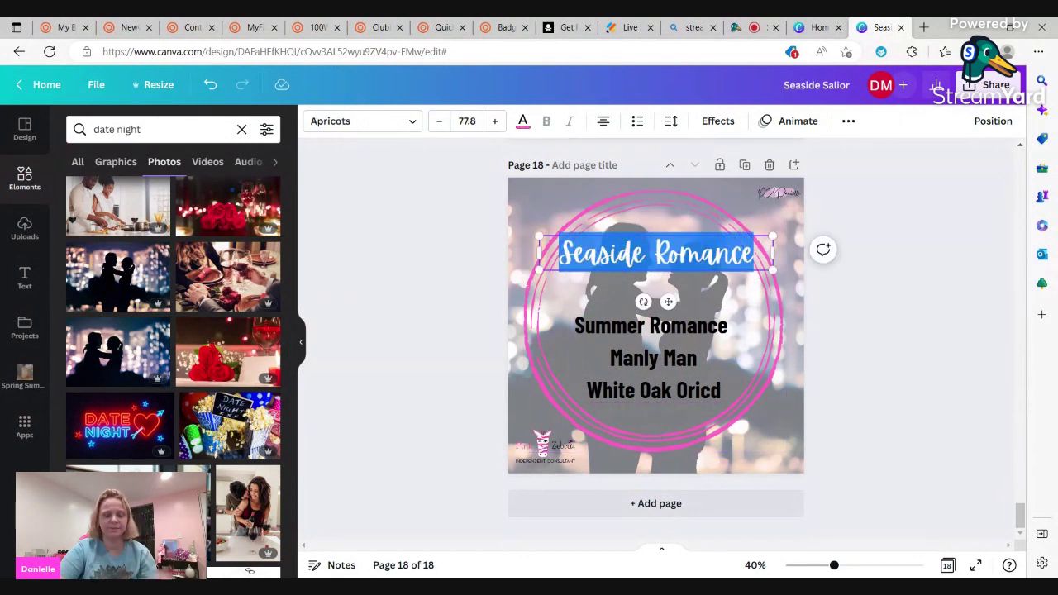
pyautogui.write('Date Night')
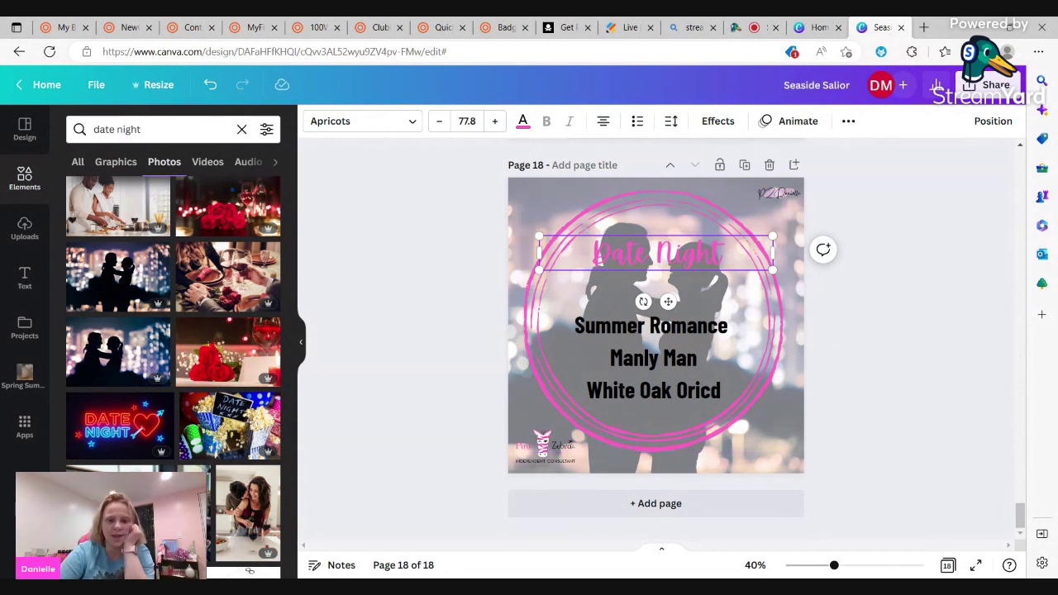
# Make the Date Night title light blue, after briefly trying purple
pyautogui.click(522, 121)
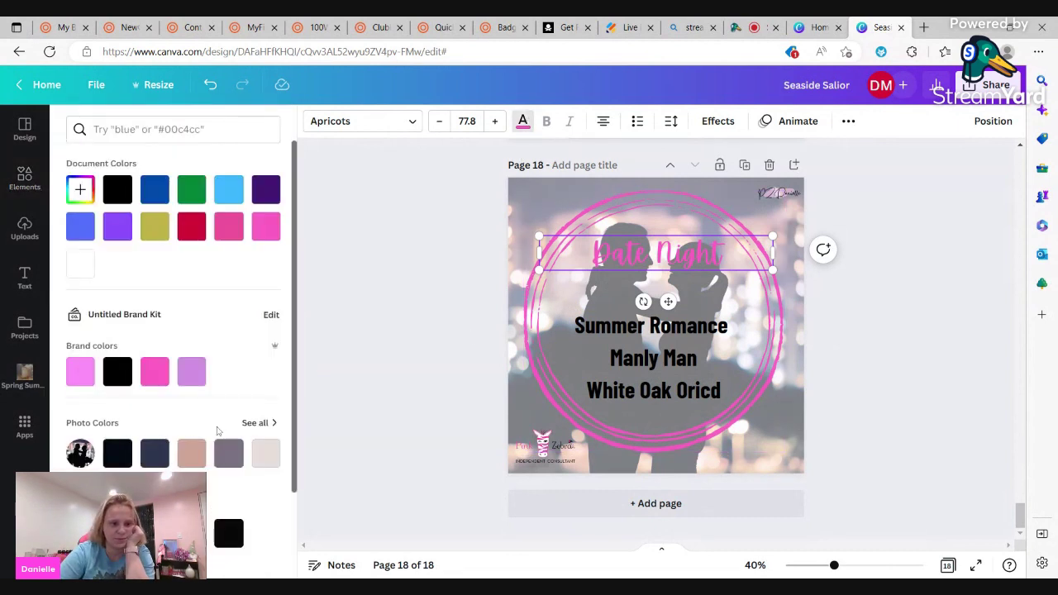
pyautogui.scroll(-2, 198, 370)
pyautogui.click(232, 472)
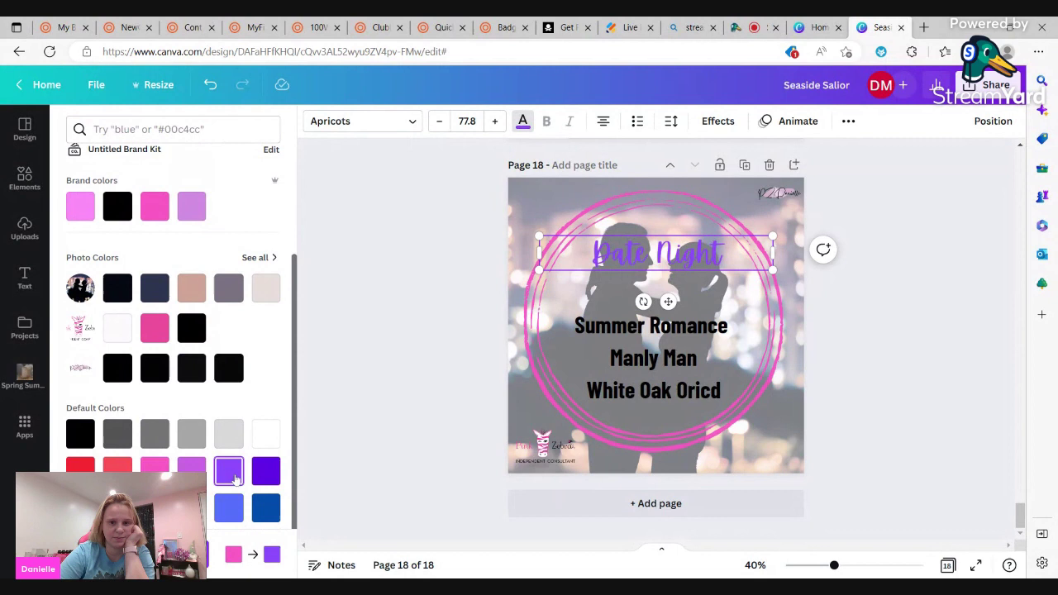
pyautogui.click(191, 507)
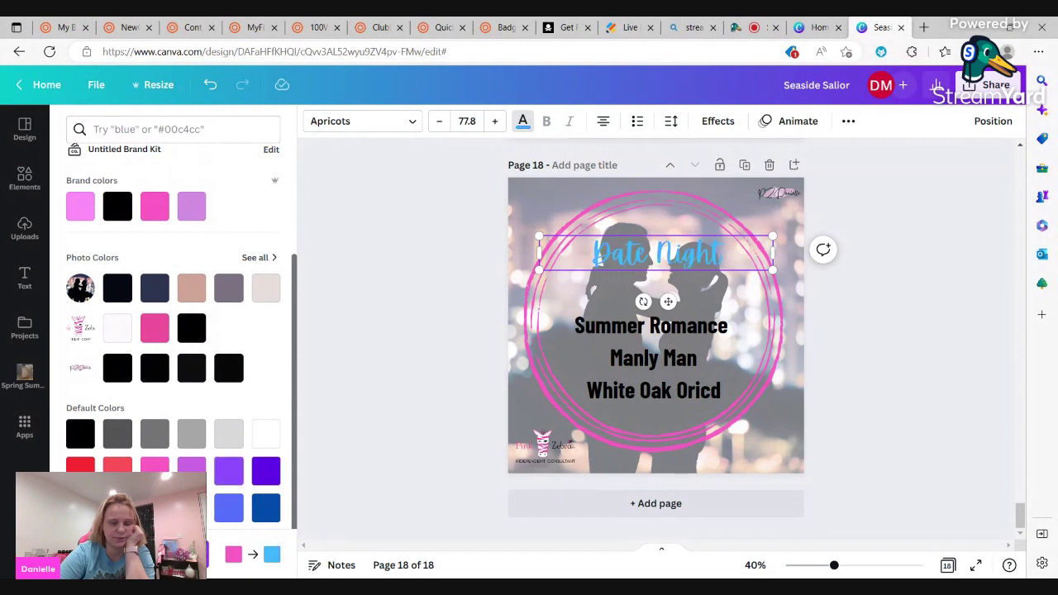
pyautogui.click(232, 511)
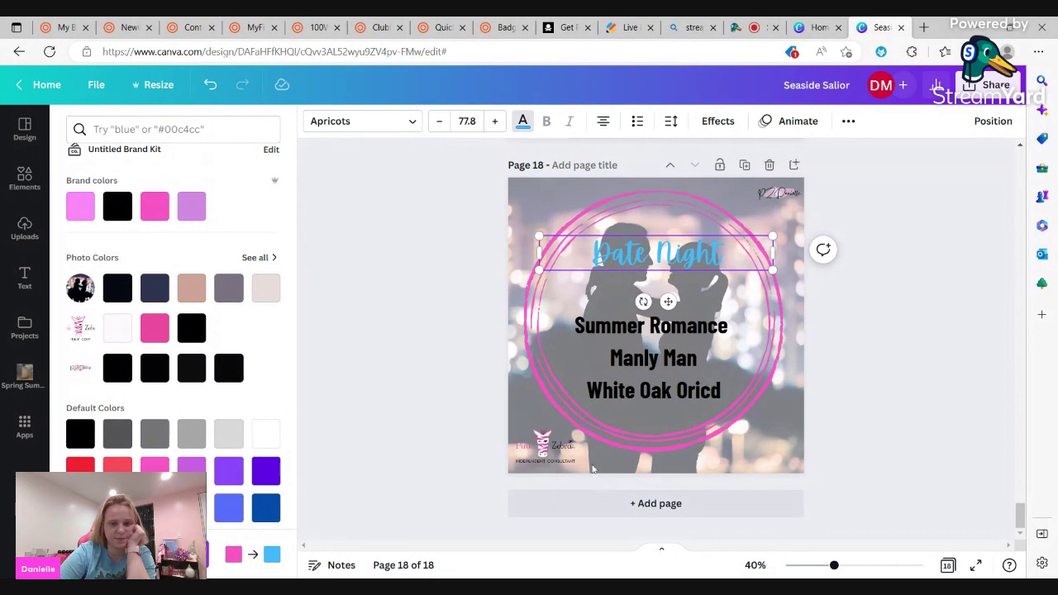
# Recolour page 18's circle frame to the matching light blue document colour
pyautogui.click(579, 430)
pyautogui.click(587, 424)
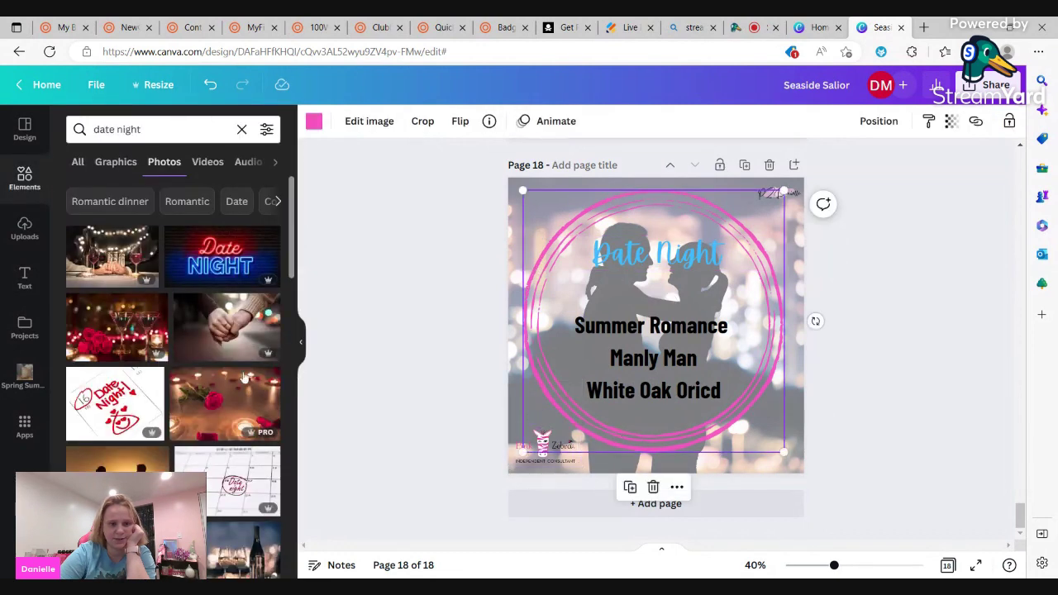
pyautogui.click(314, 123)
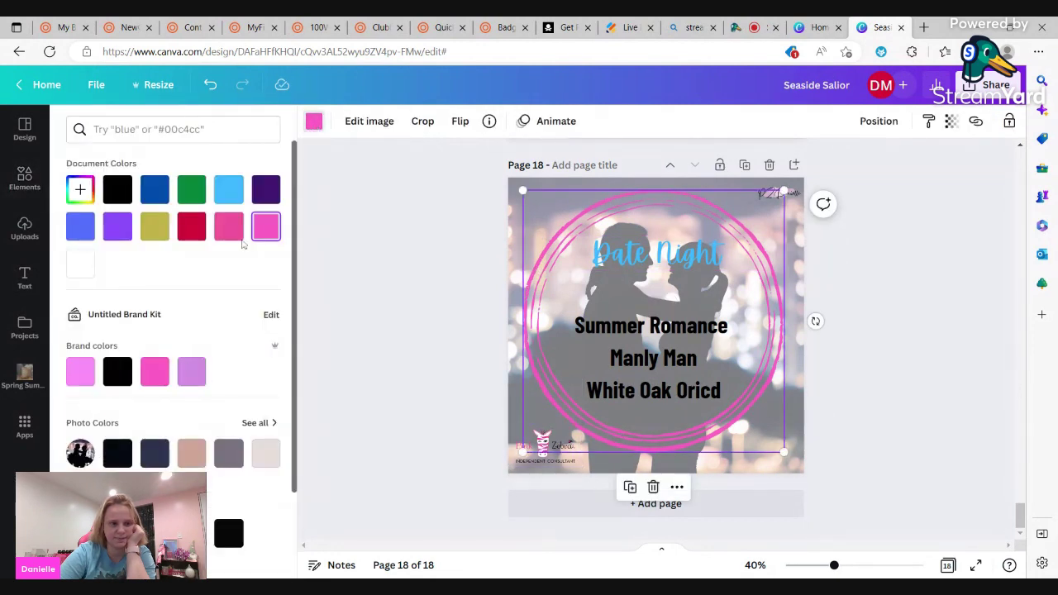
pyautogui.click(228, 189)
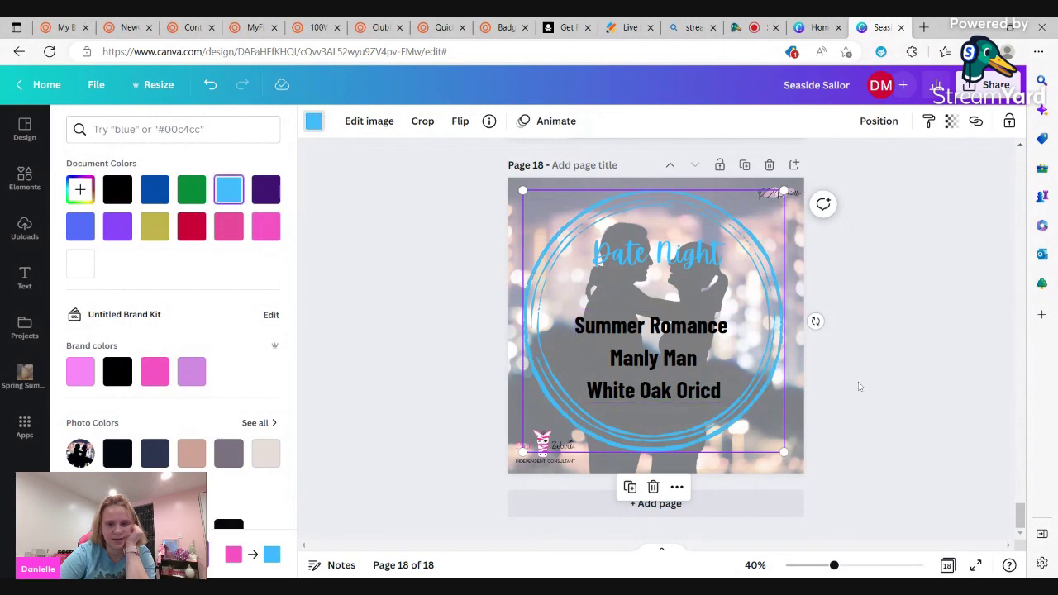
# On page 17, try tan and then yellow for the Seaside Romance title
pyautogui.press('Escape')
pyautogui.scroll(3, 678, 328)
pyautogui.scroll(1, 678, 328)
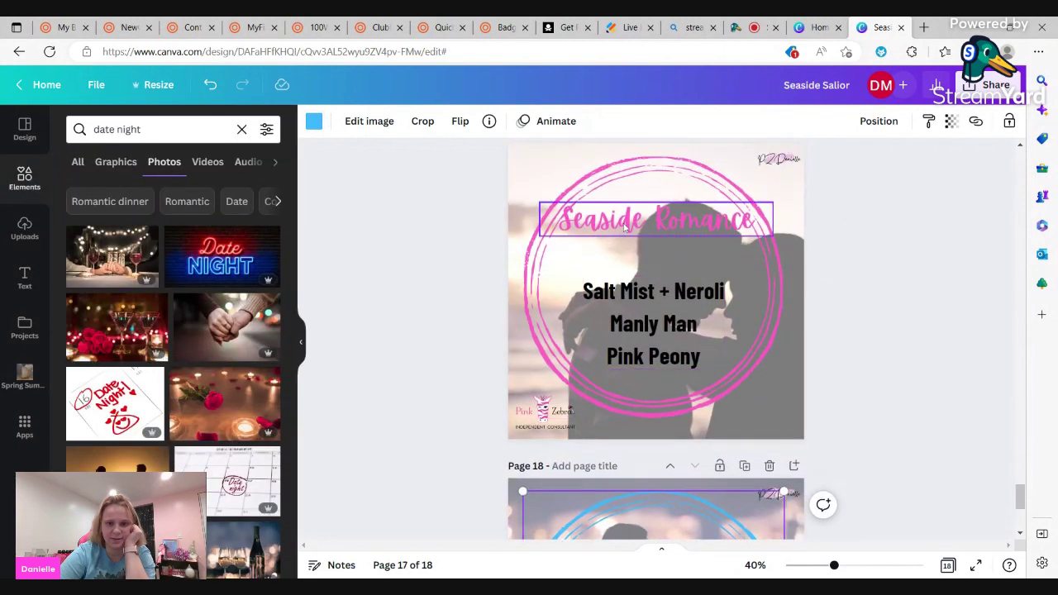
pyautogui.click(552, 218)
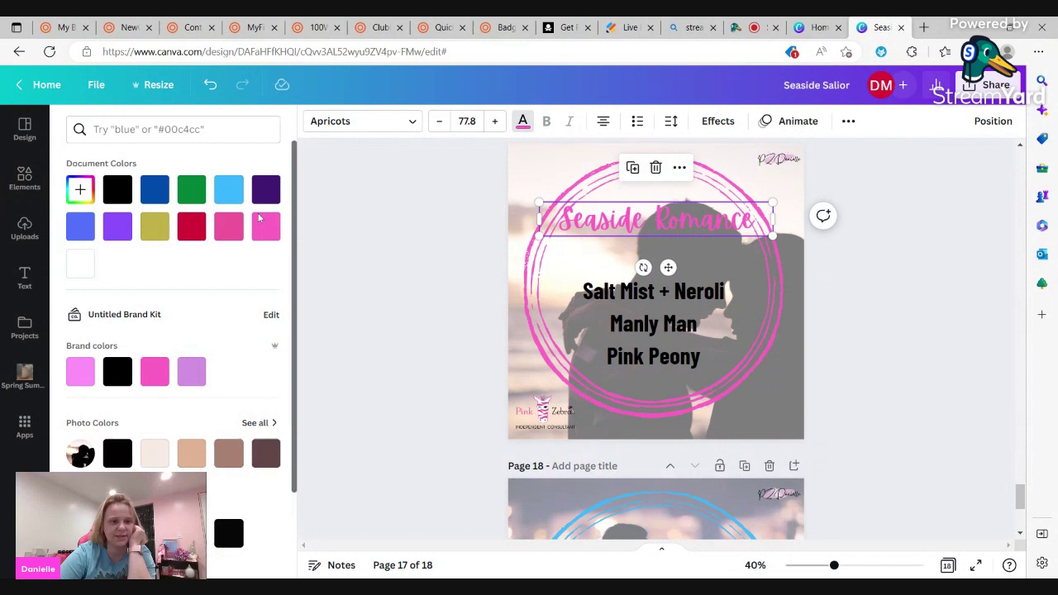
pyautogui.scroll(-2, 213, 309)
pyautogui.click(189, 291)
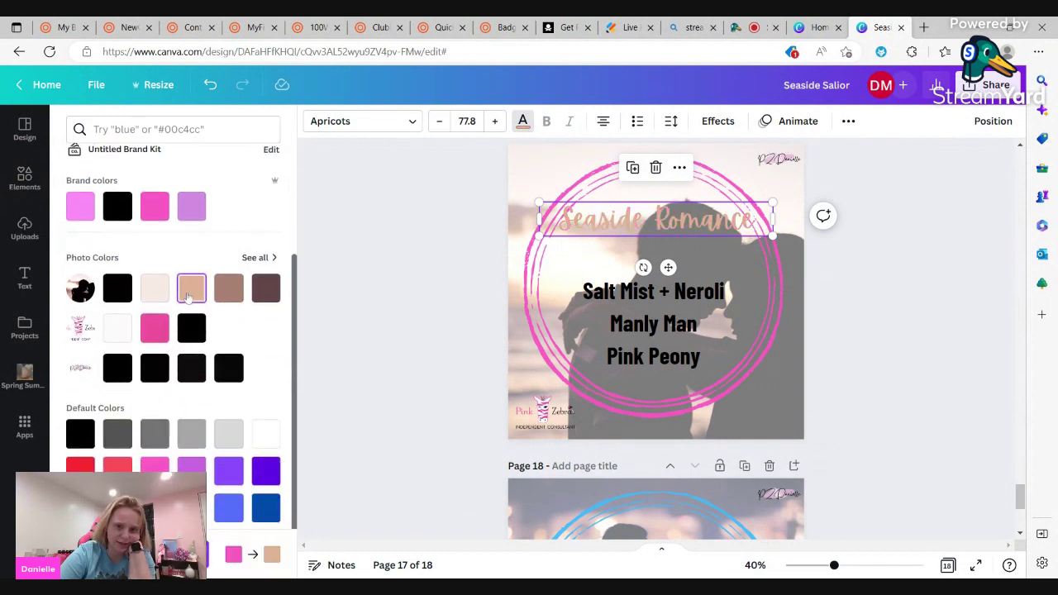
pyautogui.scroll(-1, 262, 386)
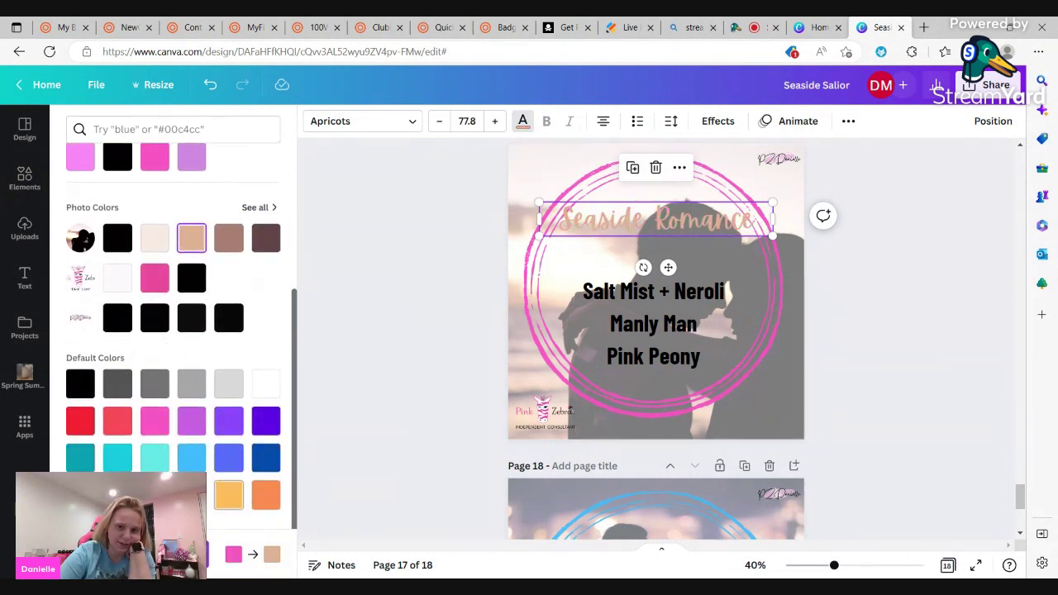
pyautogui.click(155, 494)
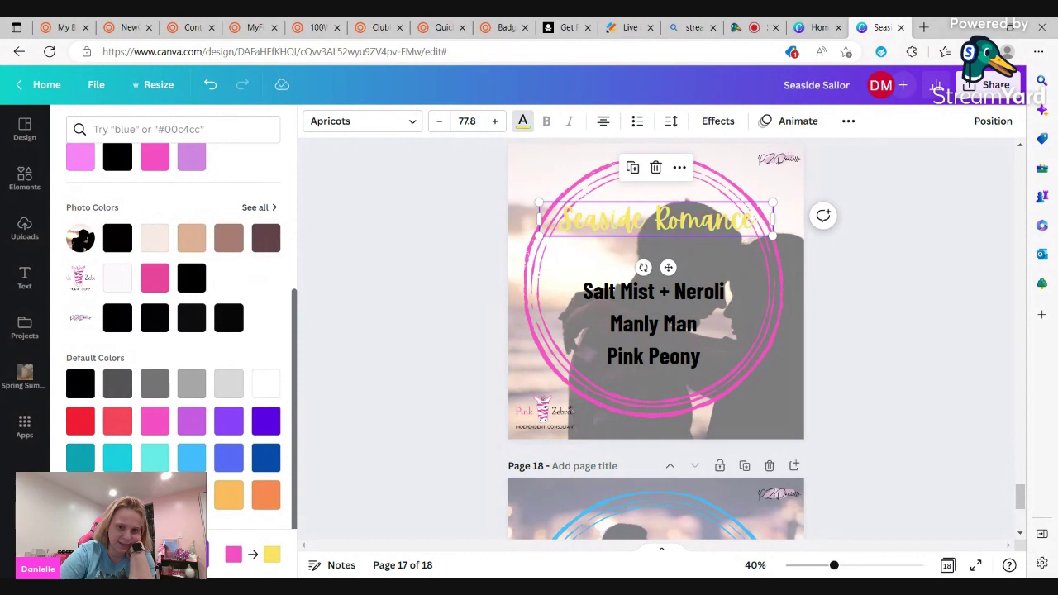
# Try yellow on page 17's circle frame, then revert it to pink
pyautogui.click(603, 403)
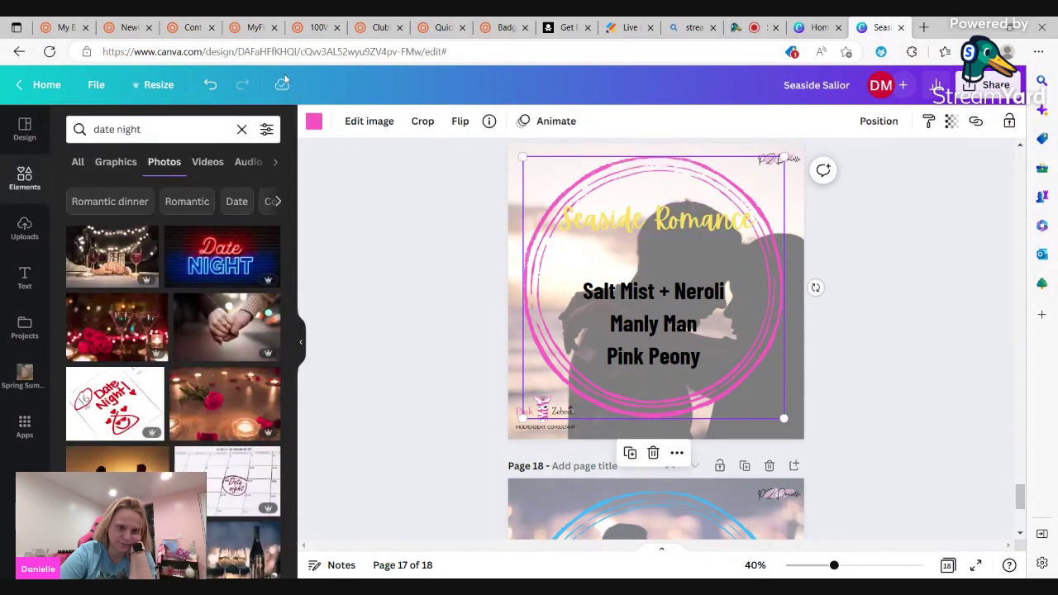
pyautogui.click(313, 120)
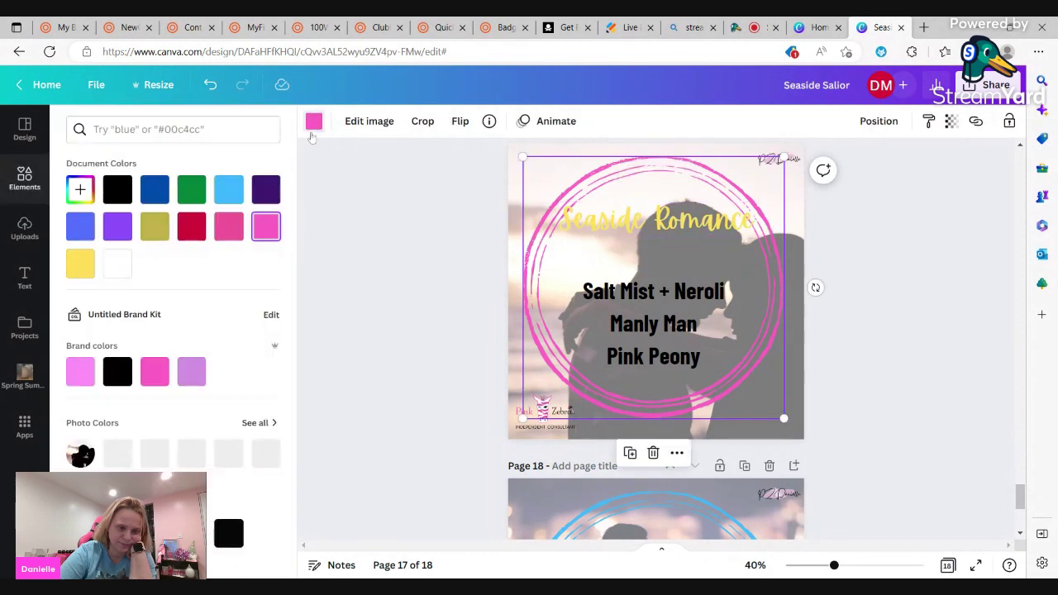
pyautogui.click(80, 264)
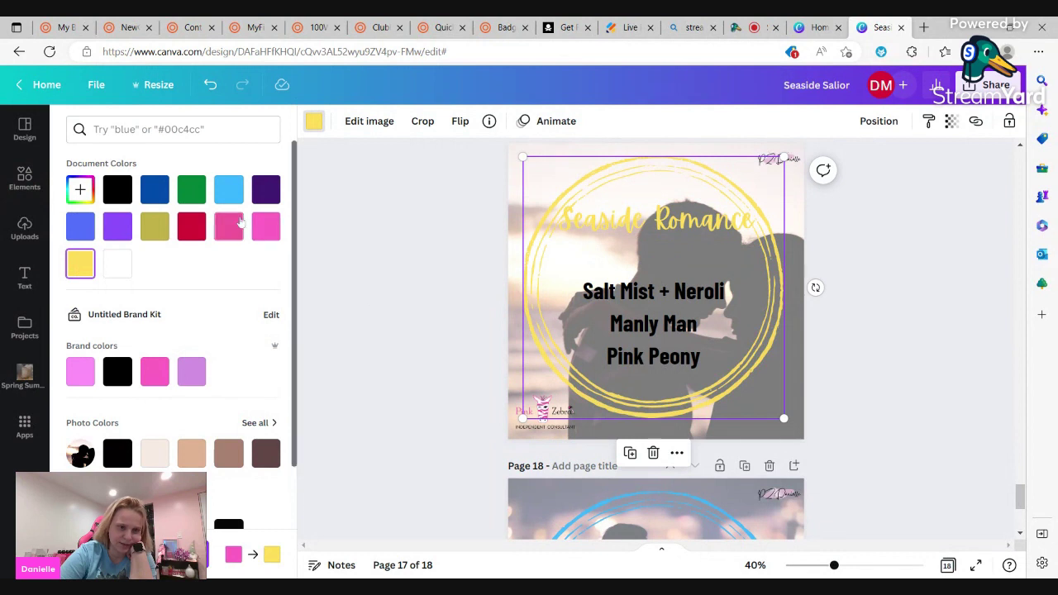
pyautogui.click(266, 228)
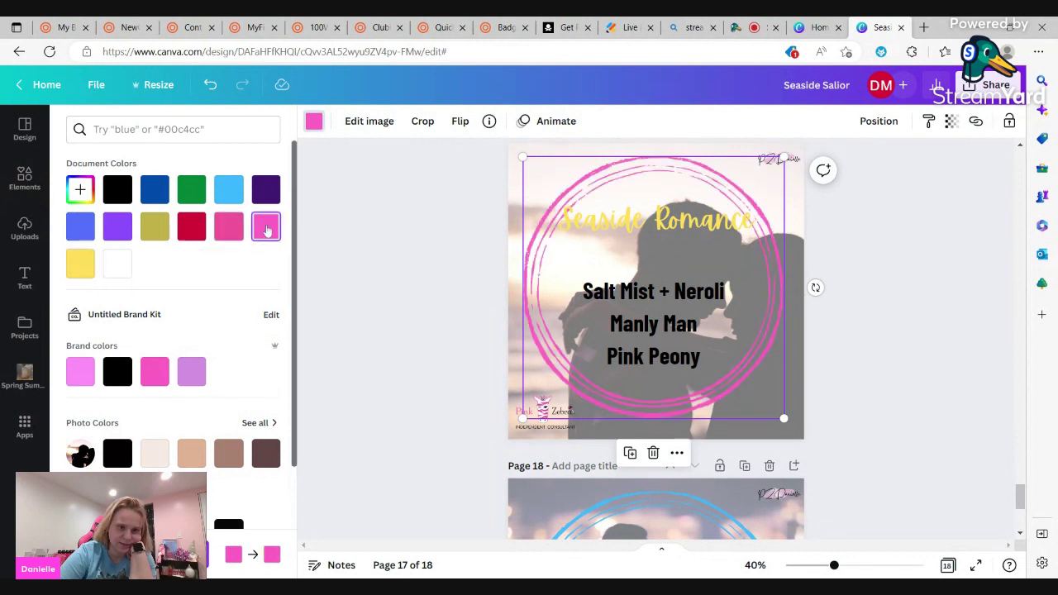
# Make page 17's Seaside Romance title and circle frame both purple
pyautogui.click(567, 219)
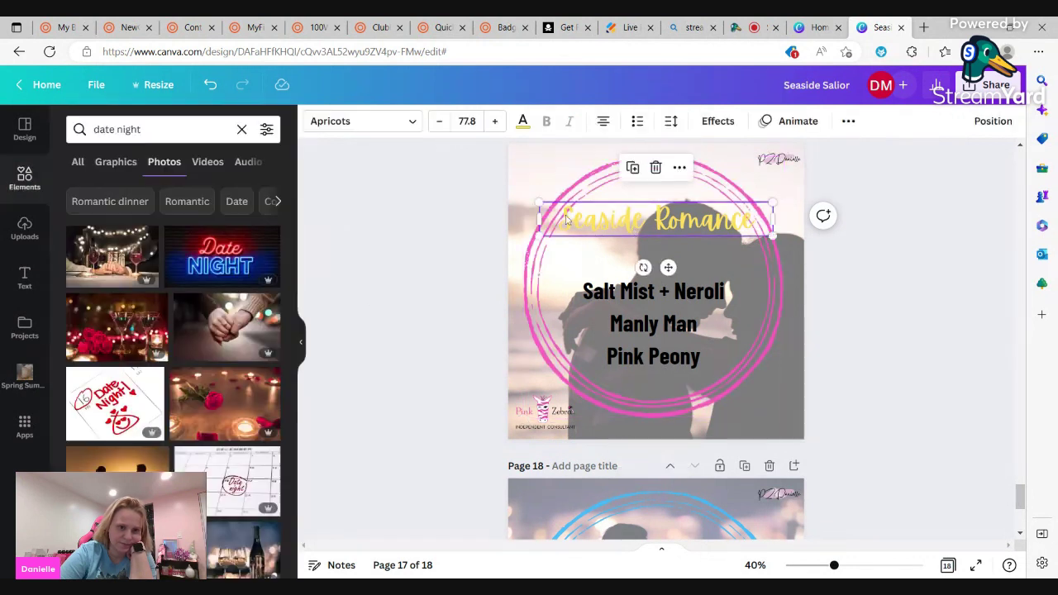
pyautogui.click(522, 122)
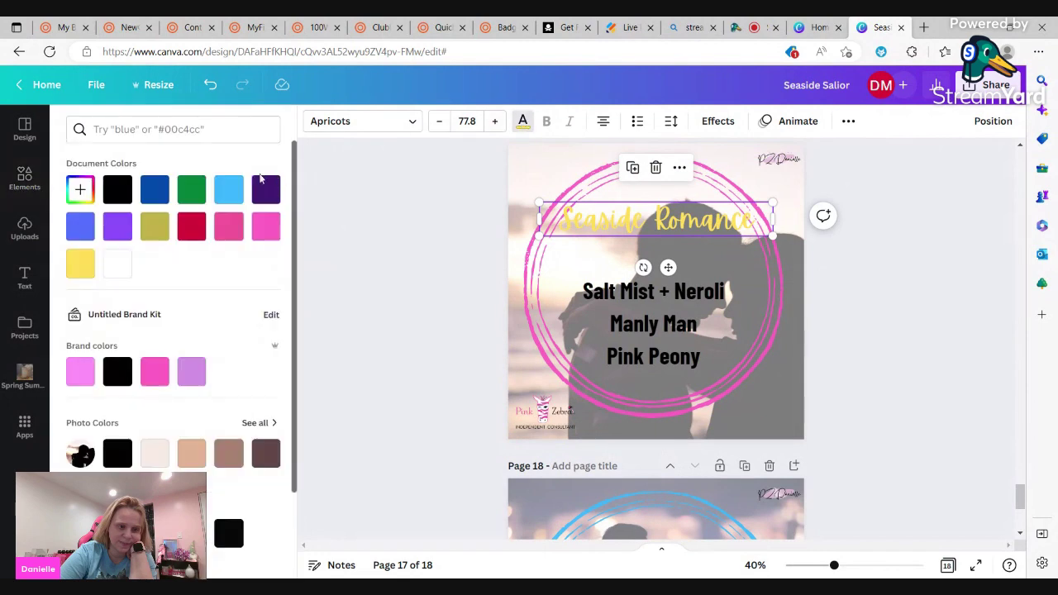
pyautogui.click(117, 225)
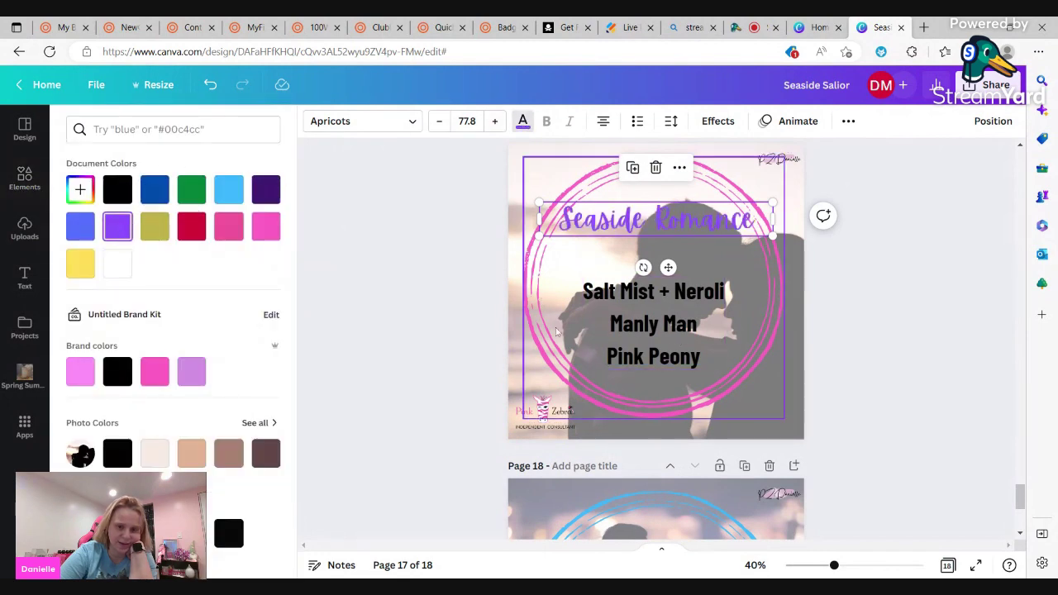
pyautogui.click(526, 289)
pyautogui.click(315, 122)
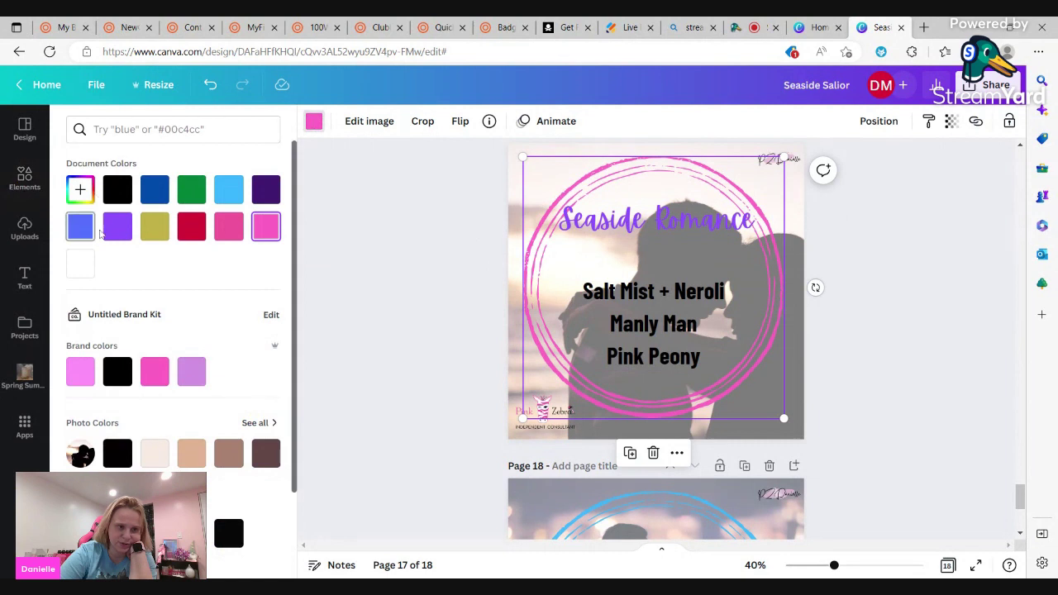
pyautogui.click(117, 225)
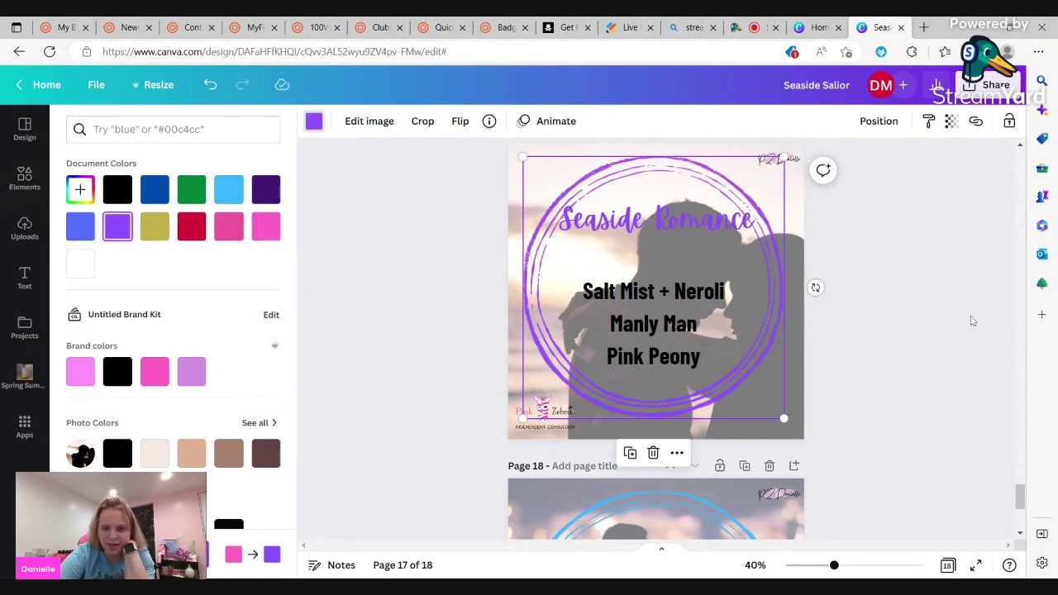
pyautogui.press('Escape')
pyautogui.click(915, 379)
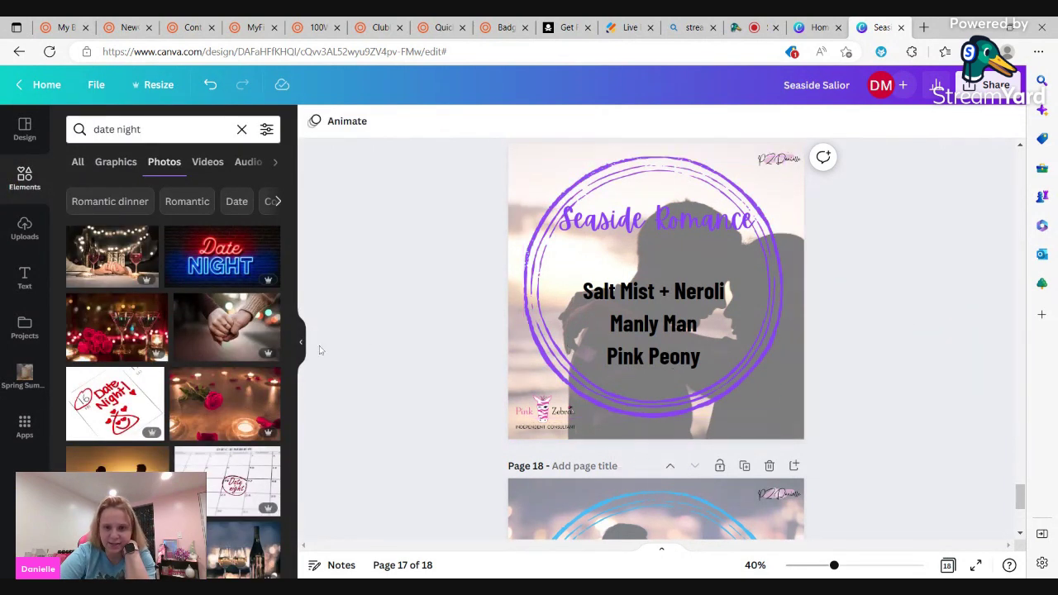
# Enlarge the Salt Mist + Neroli scent list and recentre it on the Seaside Romance page
pyautogui.click(658, 290)
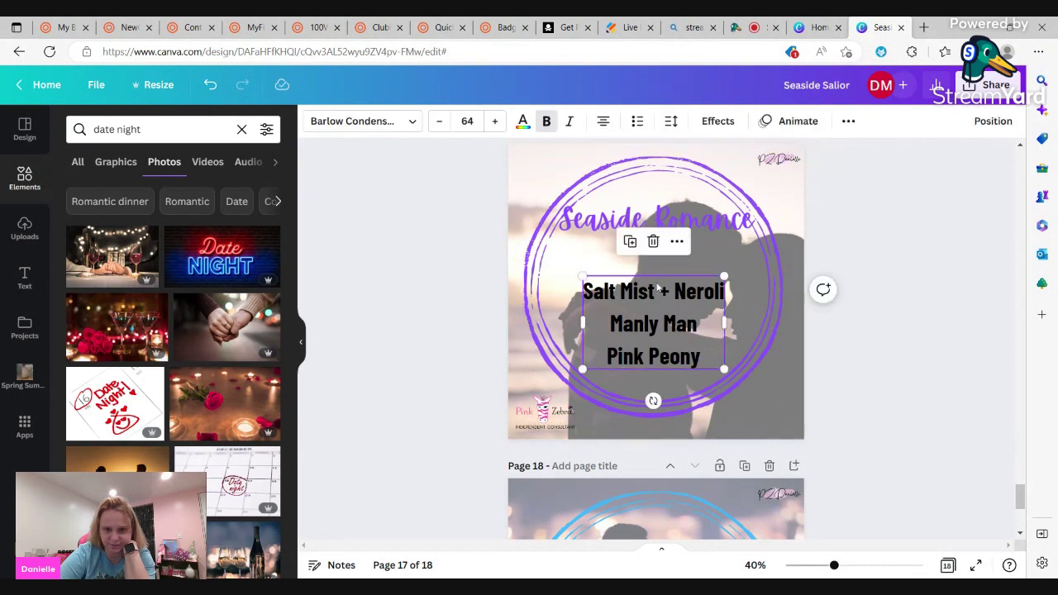
pyautogui.moveTo(725, 276); pyautogui.dragTo(738, 266)
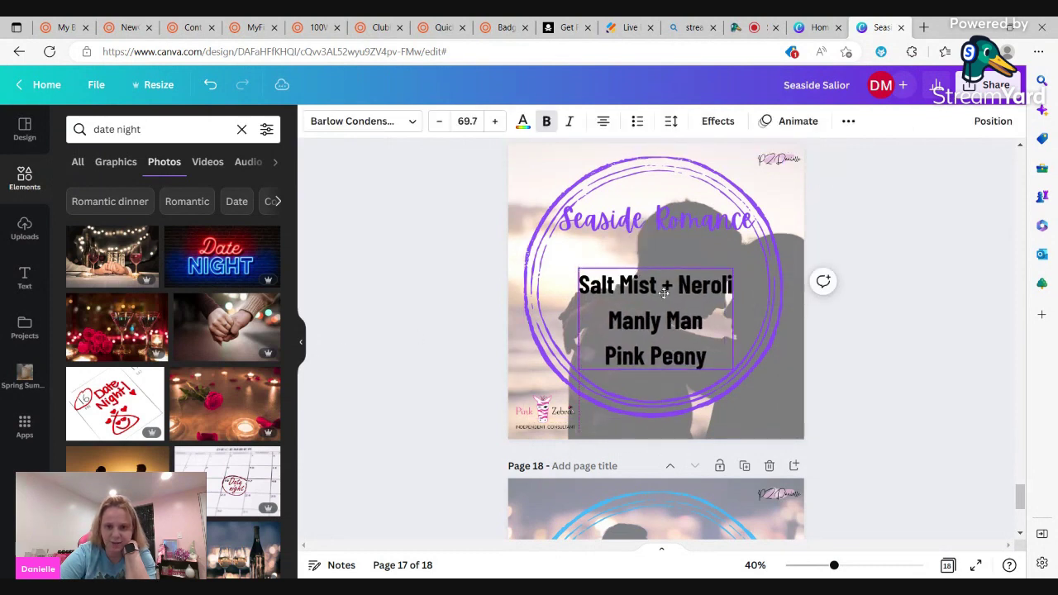
pyautogui.moveTo(661, 331); pyautogui.dragTo(647, 325)
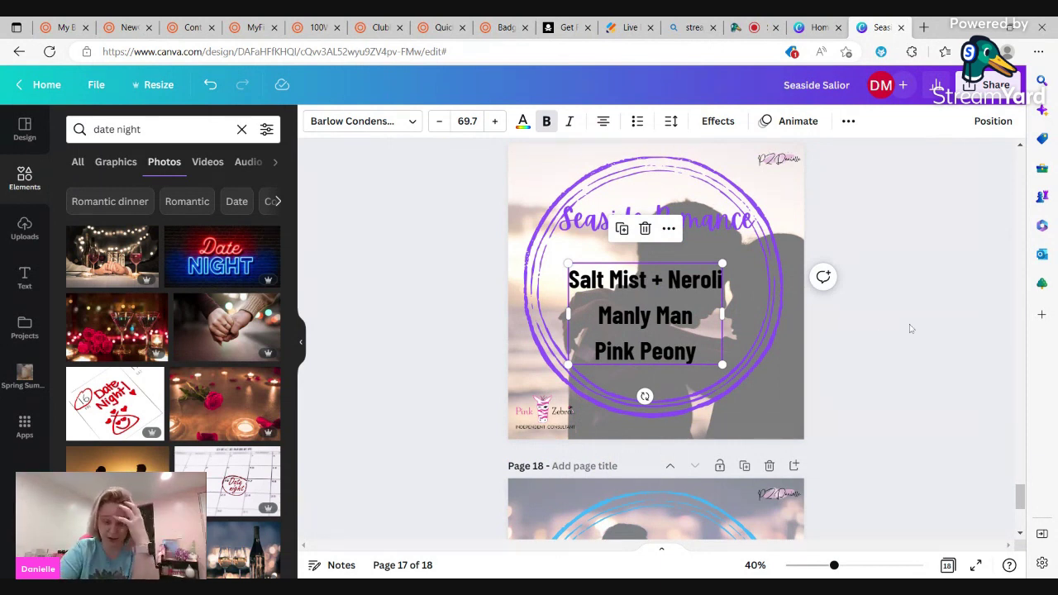
pyautogui.moveTo(656, 326); pyautogui.dragTo(659, 321)
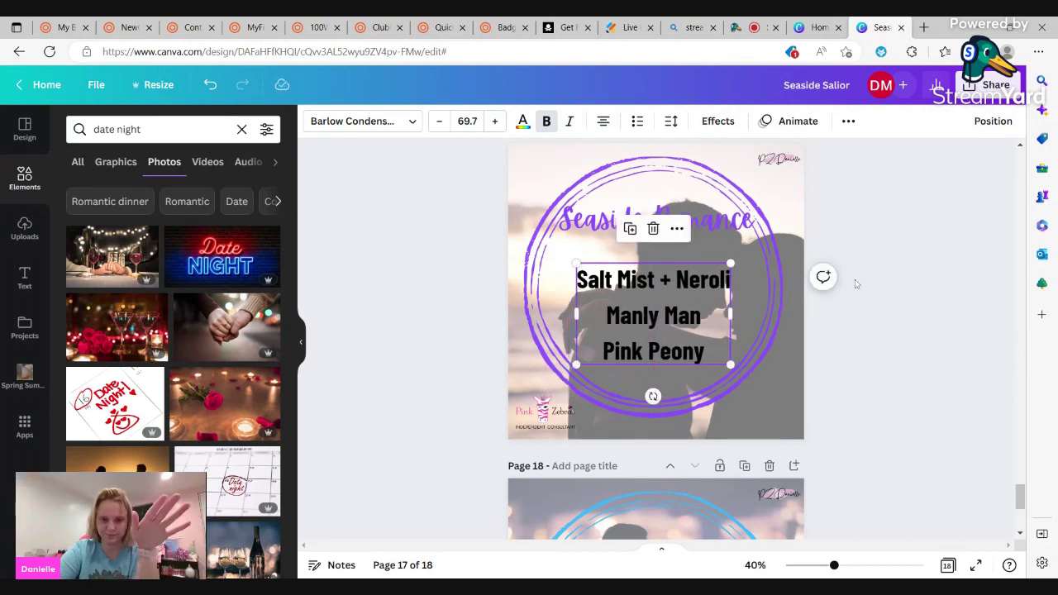
pyautogui.scroll(4, 865, 302)
pyautogui.scroll(2, 876, 307)
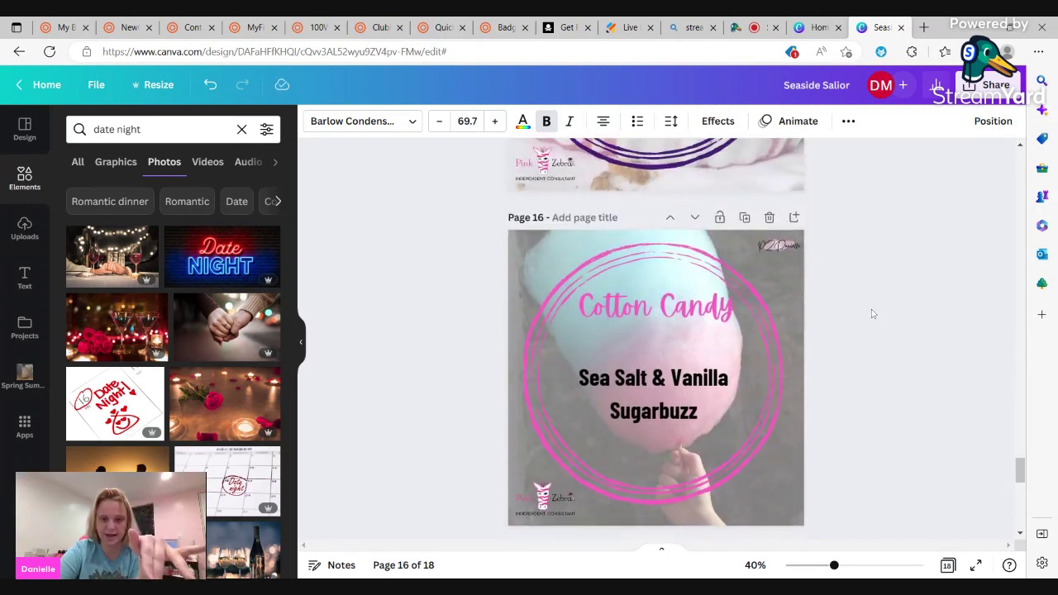
pyautogui.scroll(1, 872, 313)
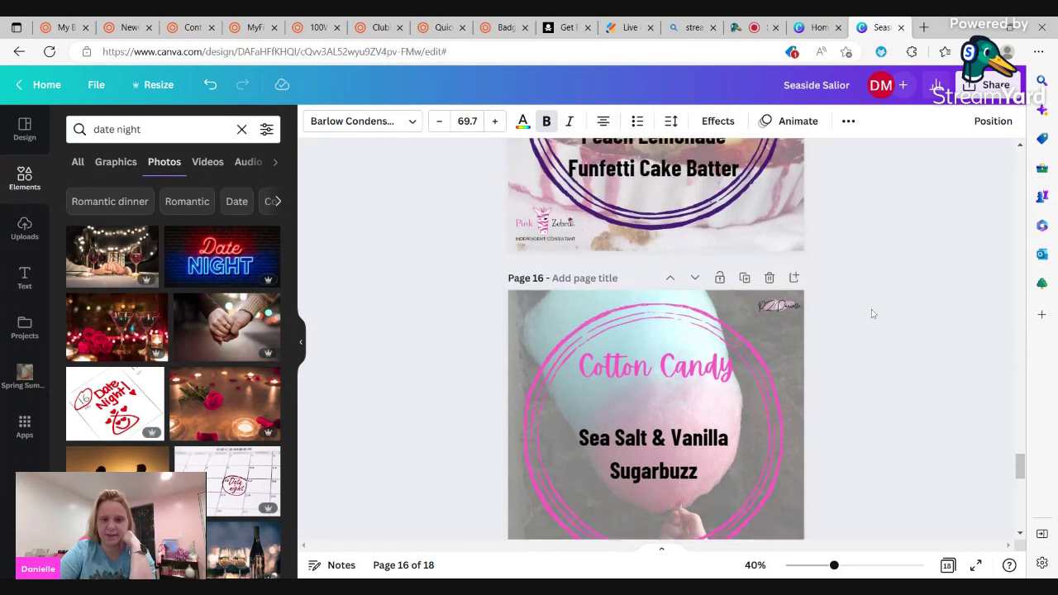
pyautogui.scroll(-9, 871, 310)
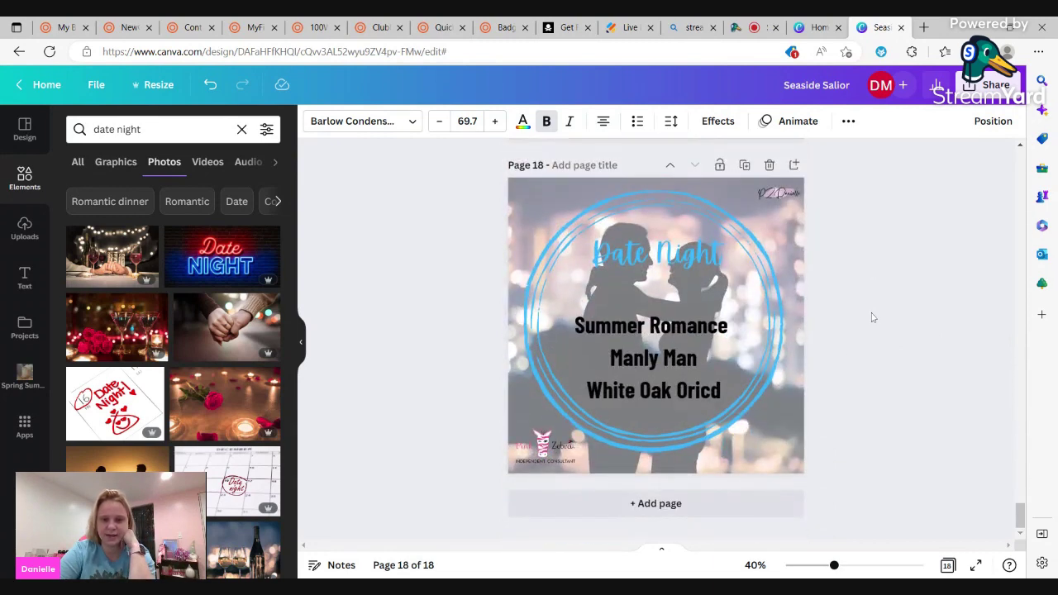
pyautogui.scroll(7, 871, 317)
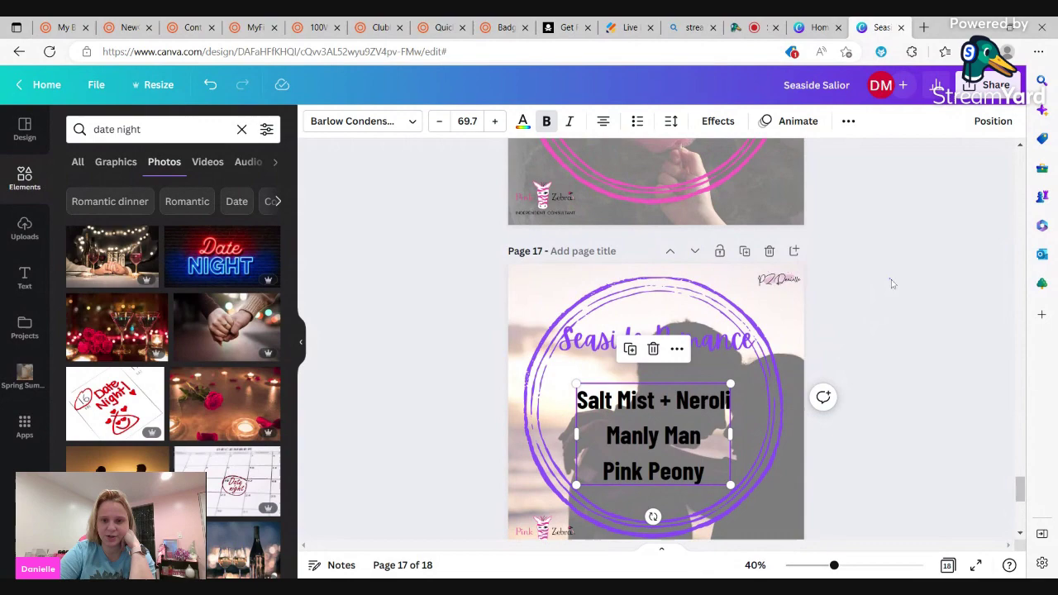
pyautogui.click(891, 283)
# From the Canva home page, open the Grey This or That Minimalist Instagram Post design
pyautogui.click(802, 30)
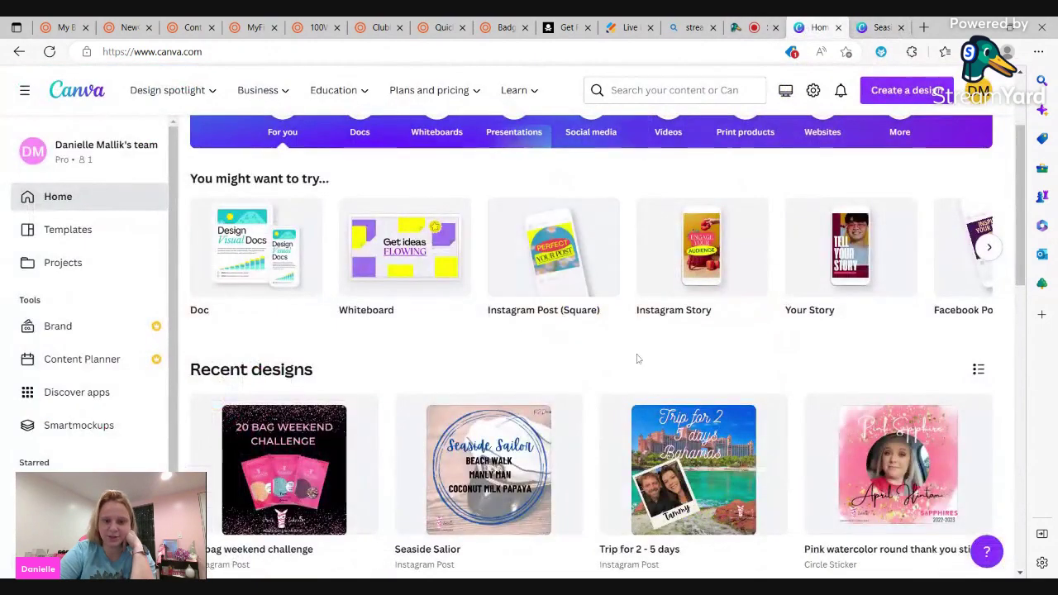
pyautogui.scroll(-6, 629, 355)
pyautogui.scroll(-1, 621, 351)
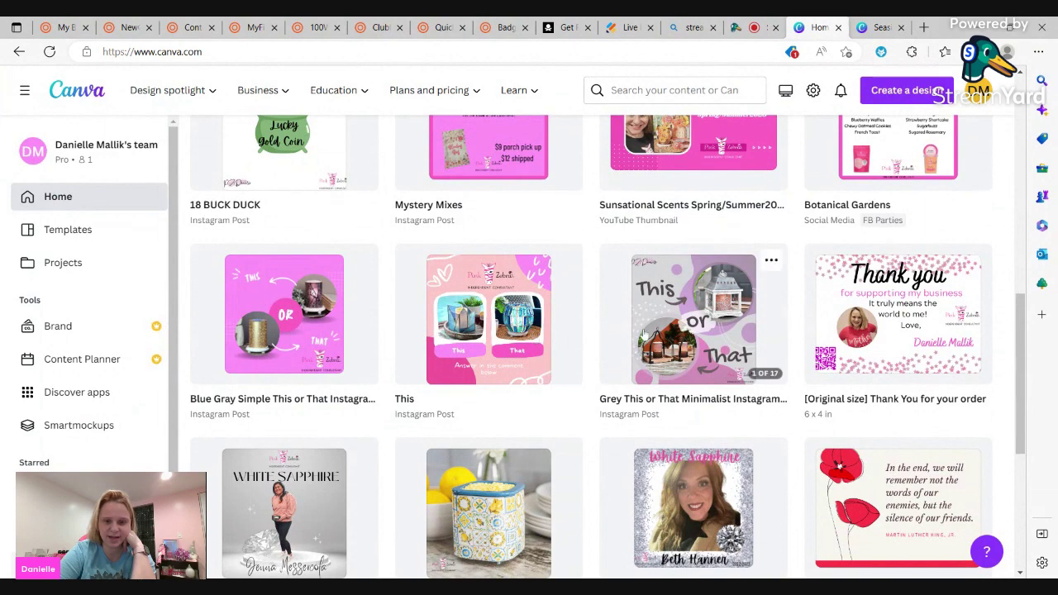
pyautogui.click(630, 314)
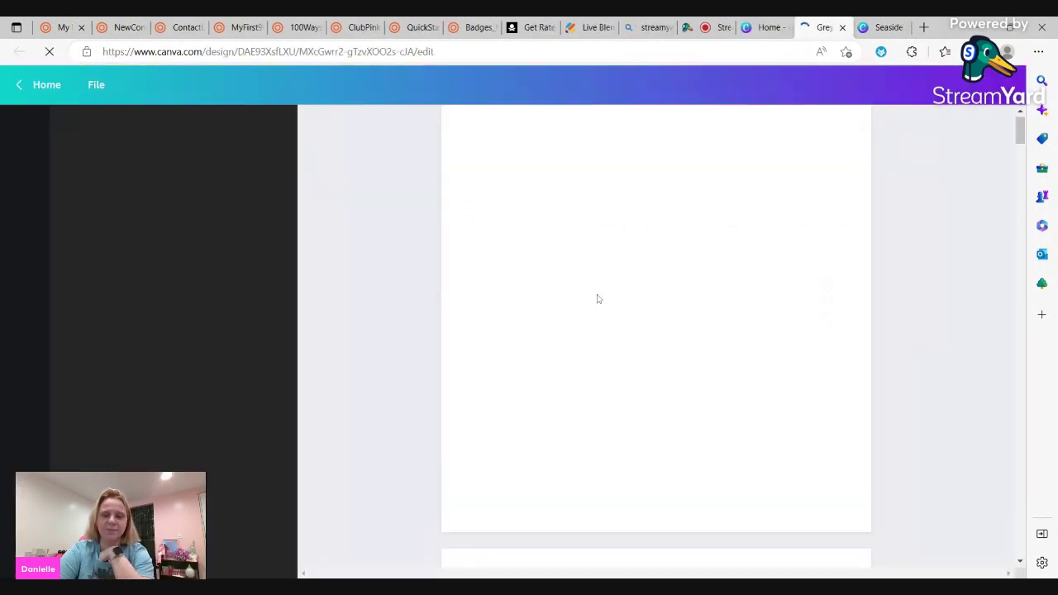
# Duplicate page 17's Sprinkles layout as a new page 18
pyautogui.scroll(-5, 783, 345)
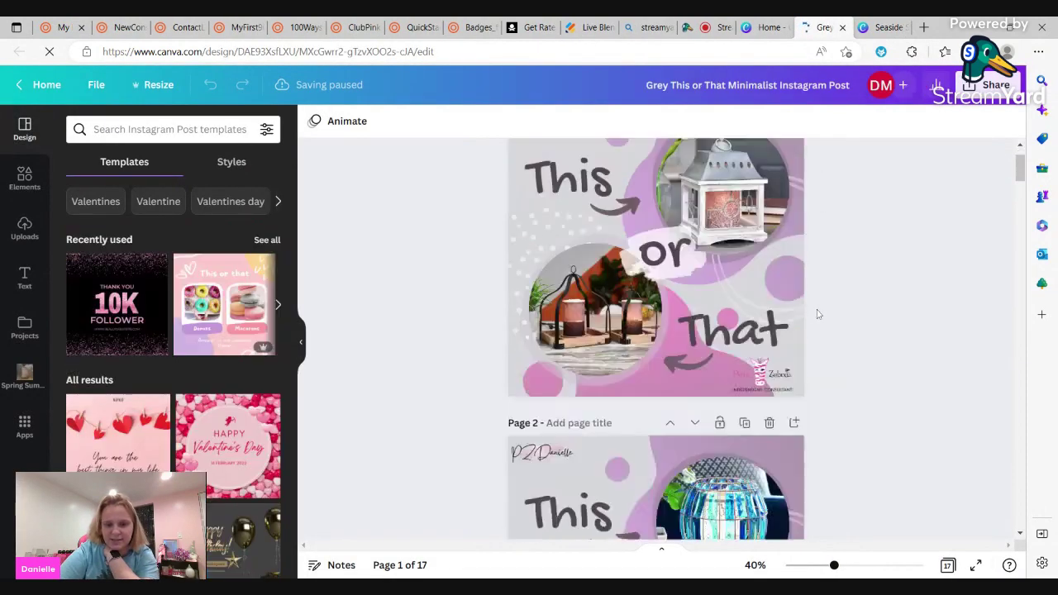
pyautogui.scroll(-20, 784, 346)
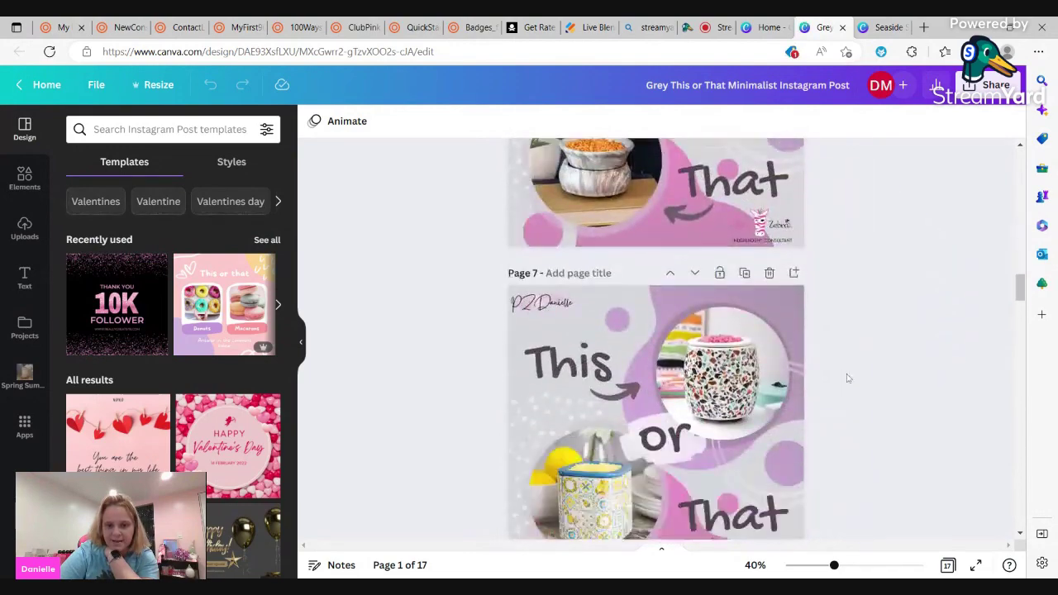
pyautogui.scroll(-20, 683, 339)
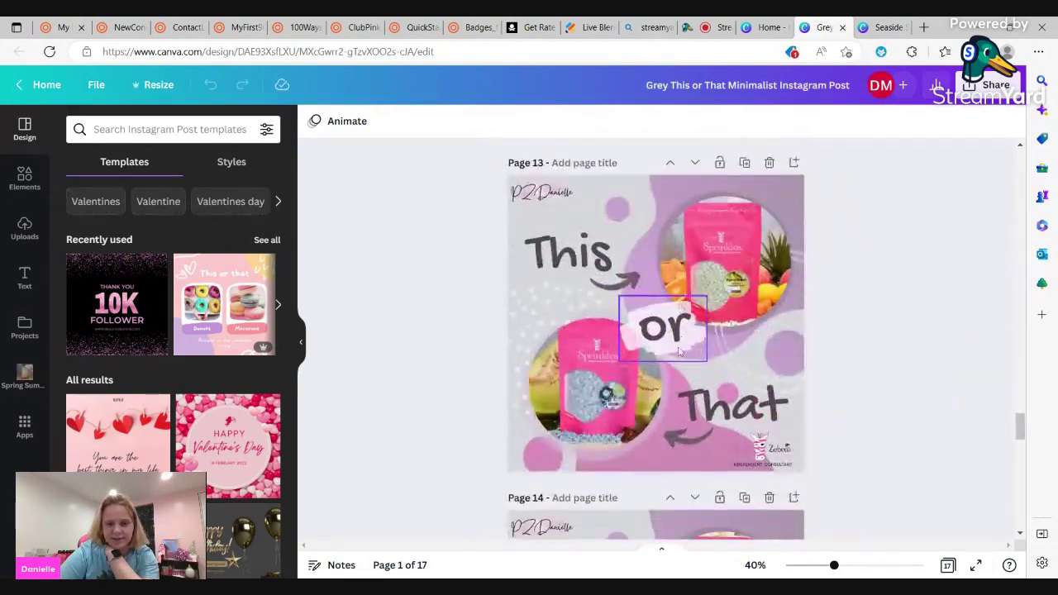
pyautogui.scroll(-10, 677, 356)
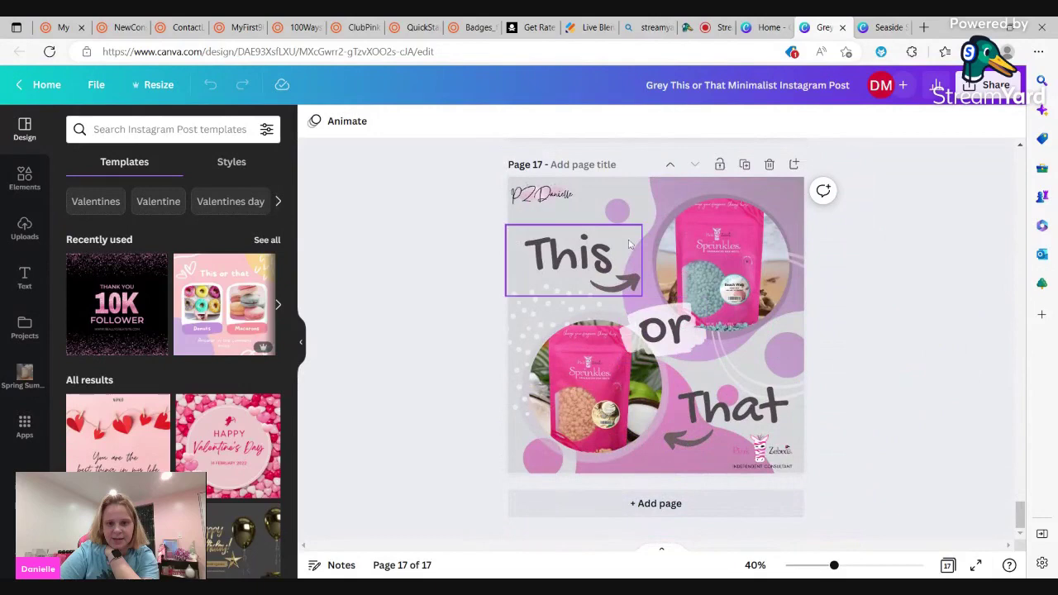
pyautogui.click(745, 165)
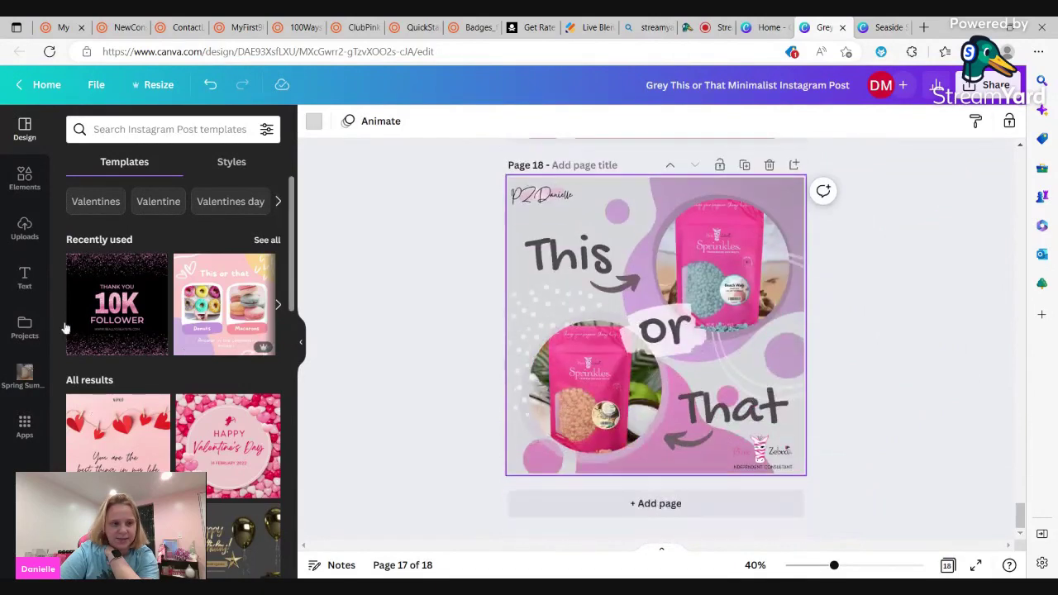
# Place the uploaded SUN wax warmer photo in page 18's top-right circle
pyautogui.click(33, 228)
pyautogui.scroll(-5, 163, 391)
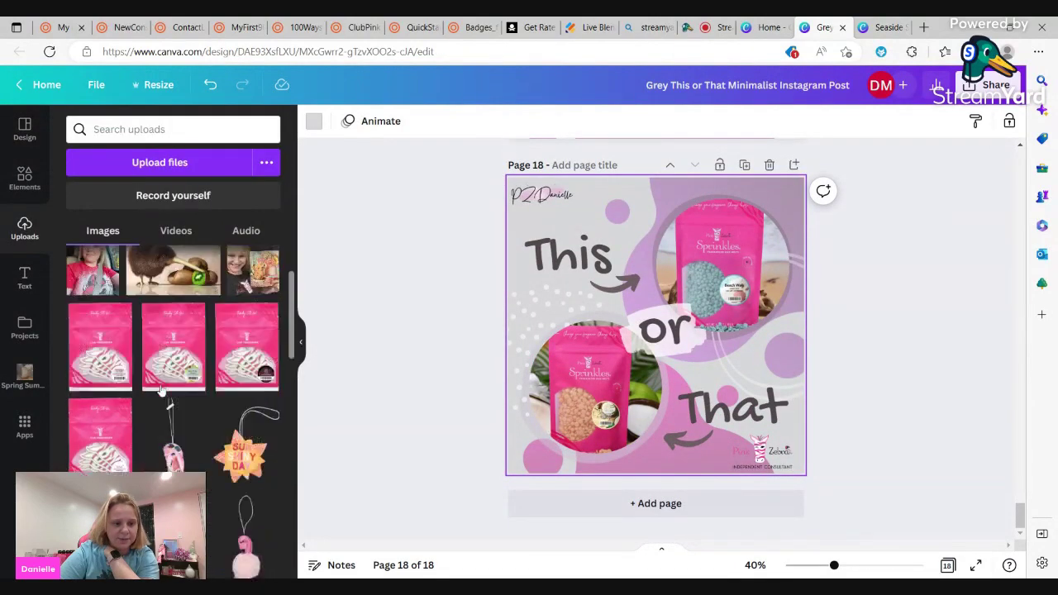
pyautogui.scroll(-10, 164, 391)
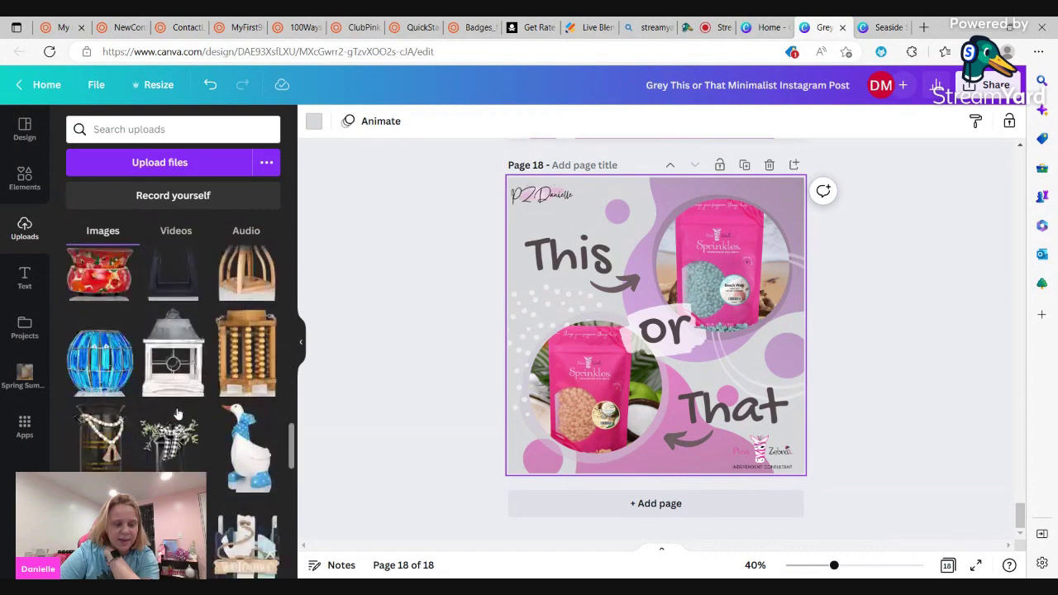
pyautogui.scroll(-10, 176, 415)
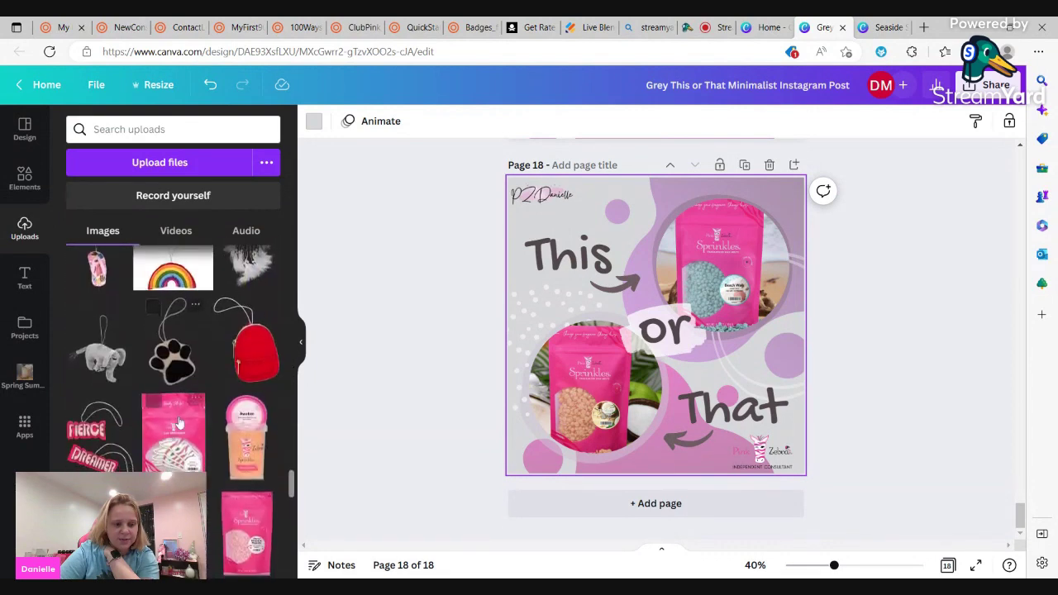
pyautogui.scroll(-5, 182, 426)
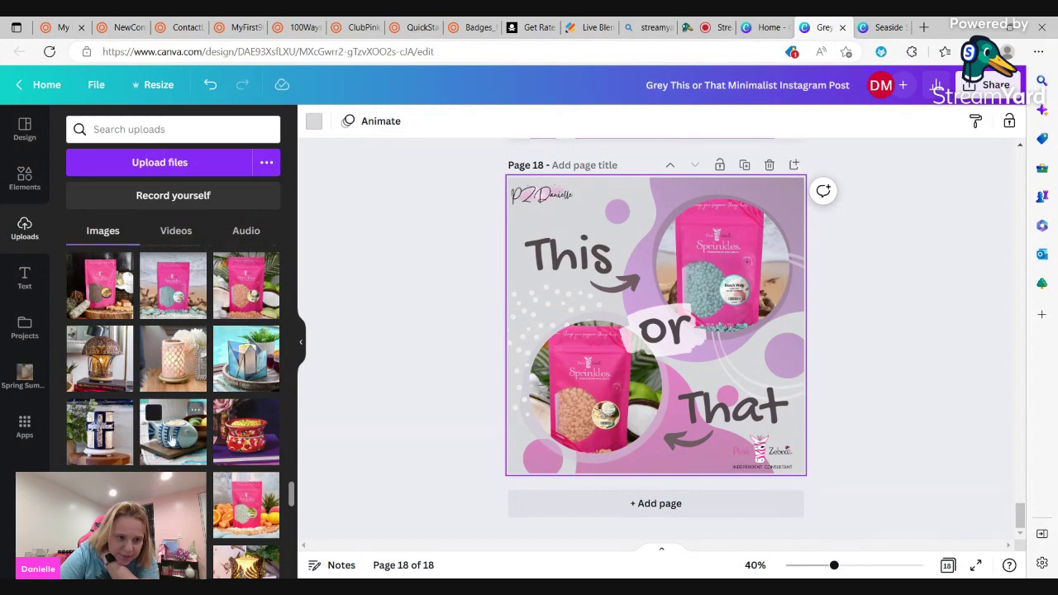
pyautogui.moveTo(478, 379); pyautogui.dragTo(680, 234)
# Place the gold leaf warmer photo in the bottom-left circle
pyautogui.scroll(-2, 166, 421)
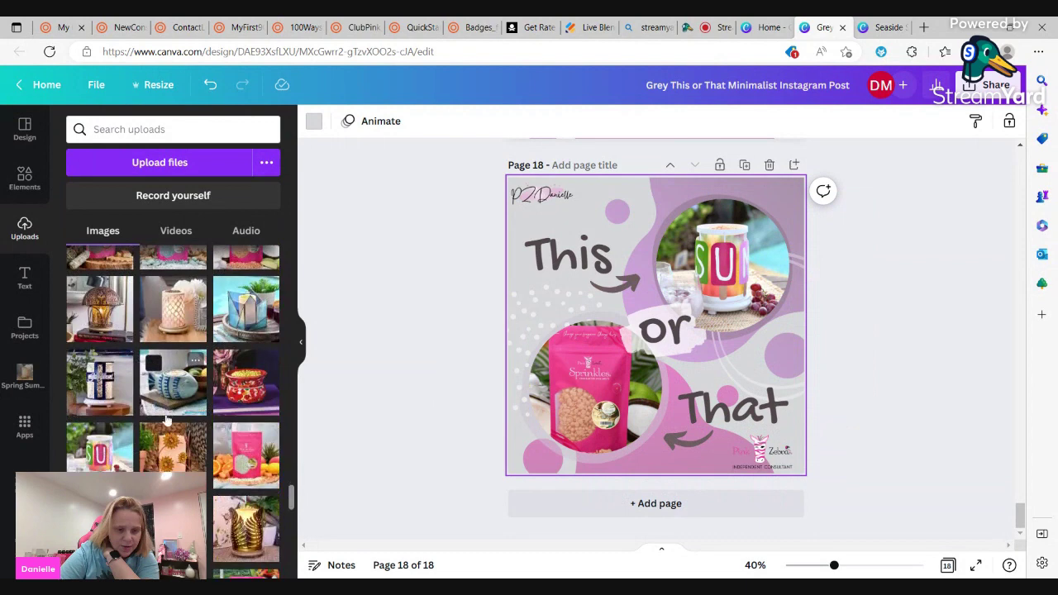
pyautogui.moveTo(239, 477); pyautogui.dragTo(551, 371)
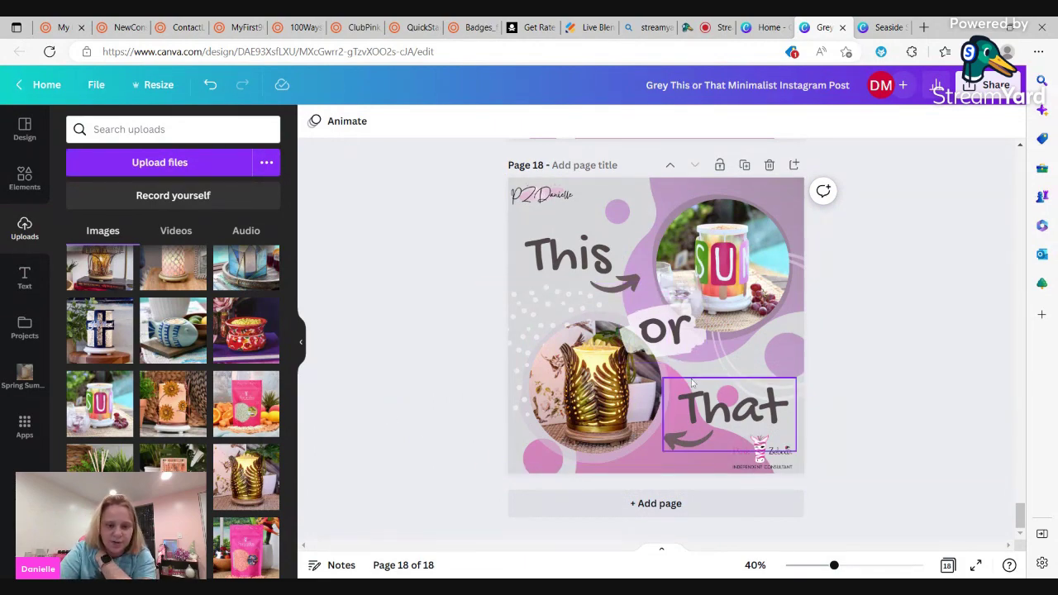
pyautogui.scroll(12, 693, 383)
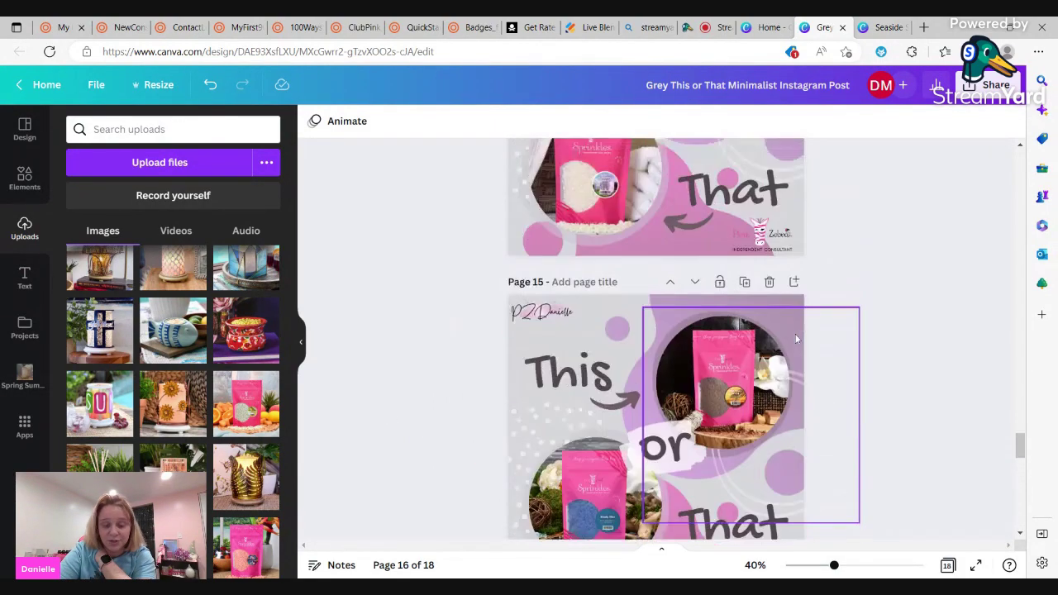
pyautogui.scroll(10, 795, 334)
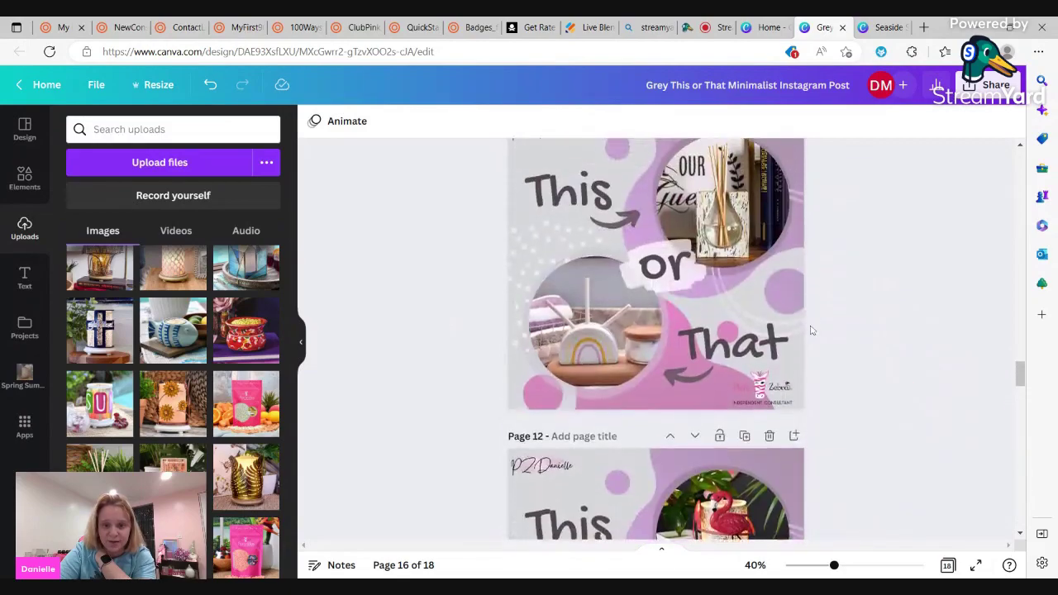
pyautogui.scroll(12, 811, 331)
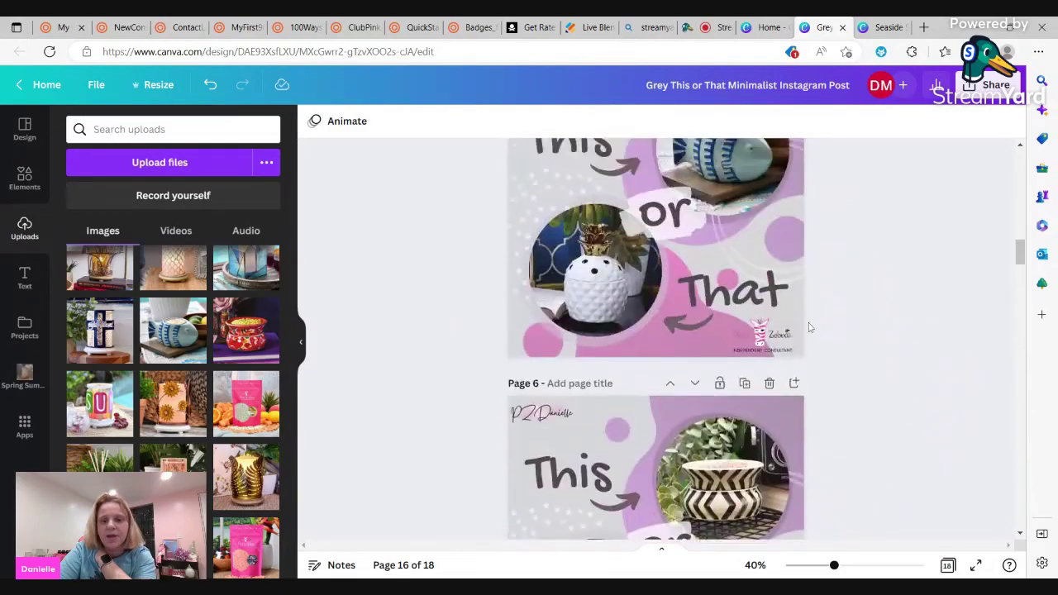
pyautogui.scroll(6, 809, 328)
# Switch back to the StreamYard broadcast studio
pyautogui.click(690, 27)
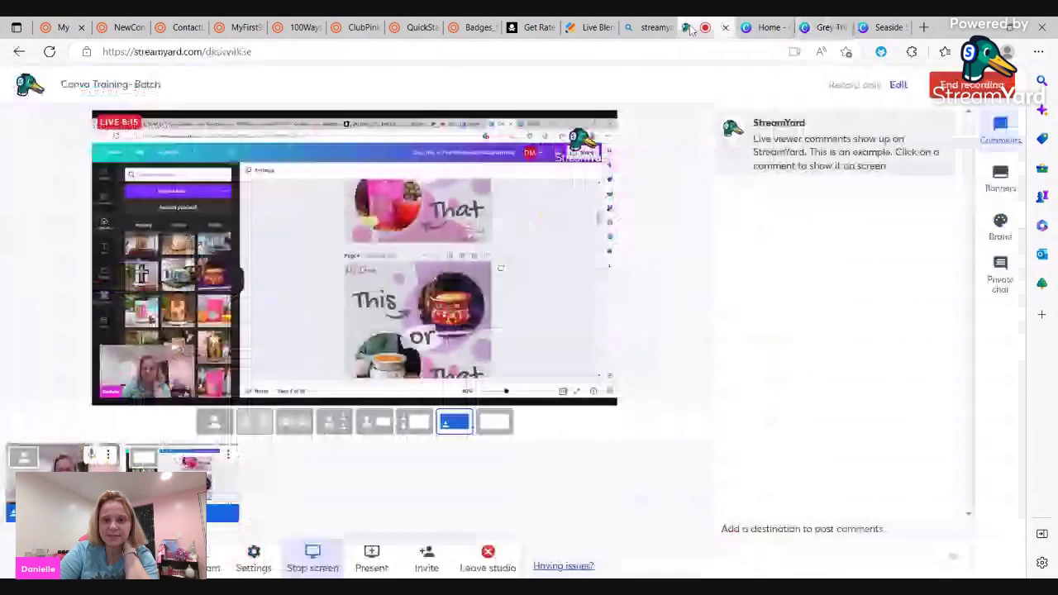